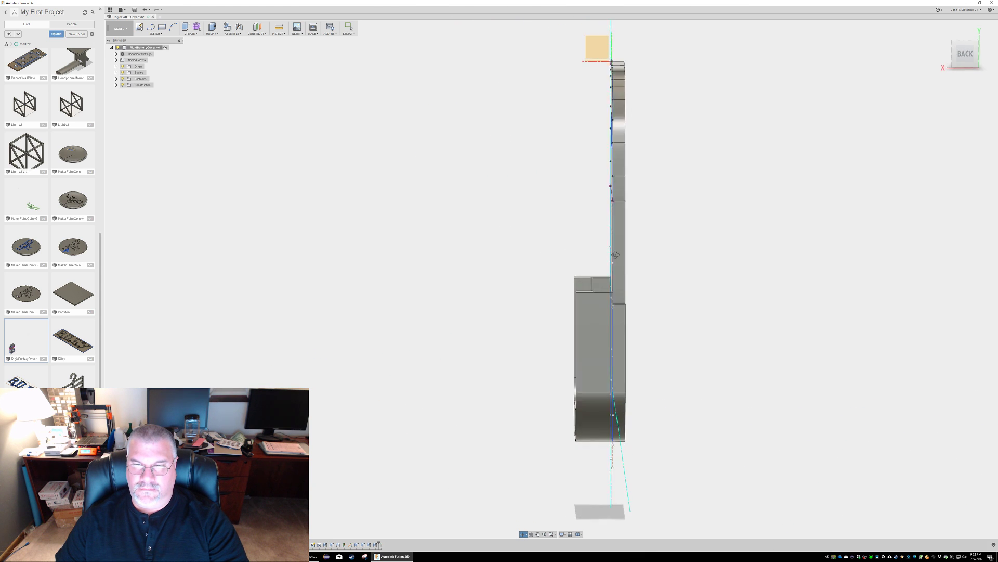
Step: Start a sketch on the outer side face of the battery cover's raised side wall
key("Escape")
left_click(598, 343)
middle_click_drag(691, 260, 687, 260, "shift")
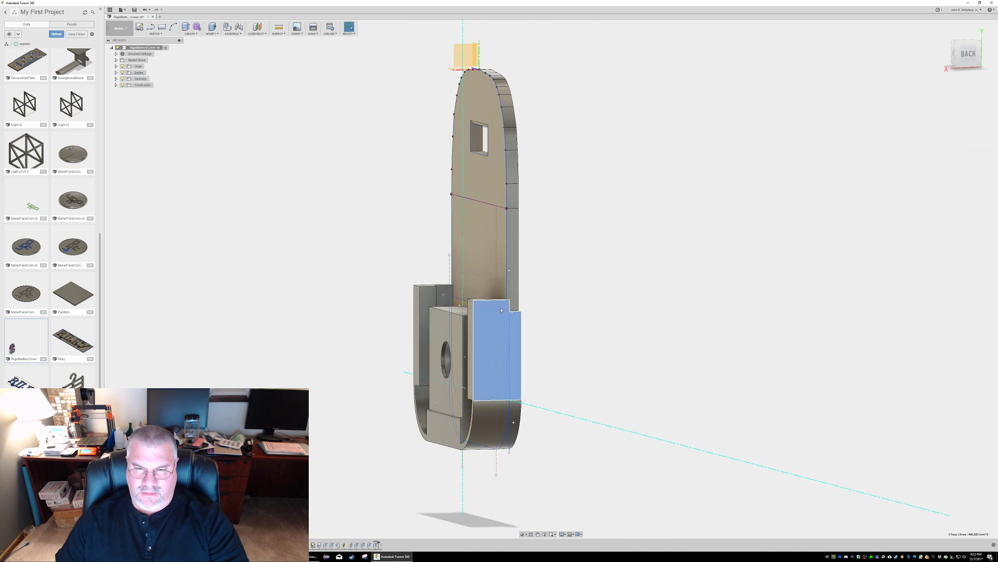
left_click(139, 27)
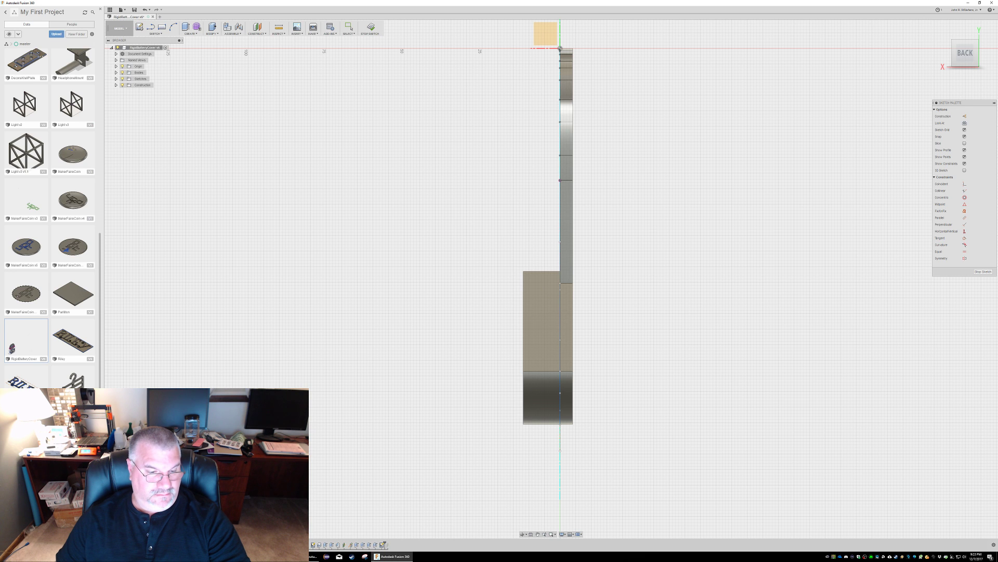
left_click(541, 302)
Step: Sketch an 8 mm vertical line upward from the side wall's upper corner farthest from the tall back plate
mouse_move(488, 283)
middle_mouse_down("shift")
mouse_move(495, 295)
mouse_move(486, 283)
mouse_move(494, 286)
middle_mouse_up("shift")
scroll(554, 226, "down", 1)
scroll(548, 229, "up", 6)
scroll(488, 258, "up", 2)
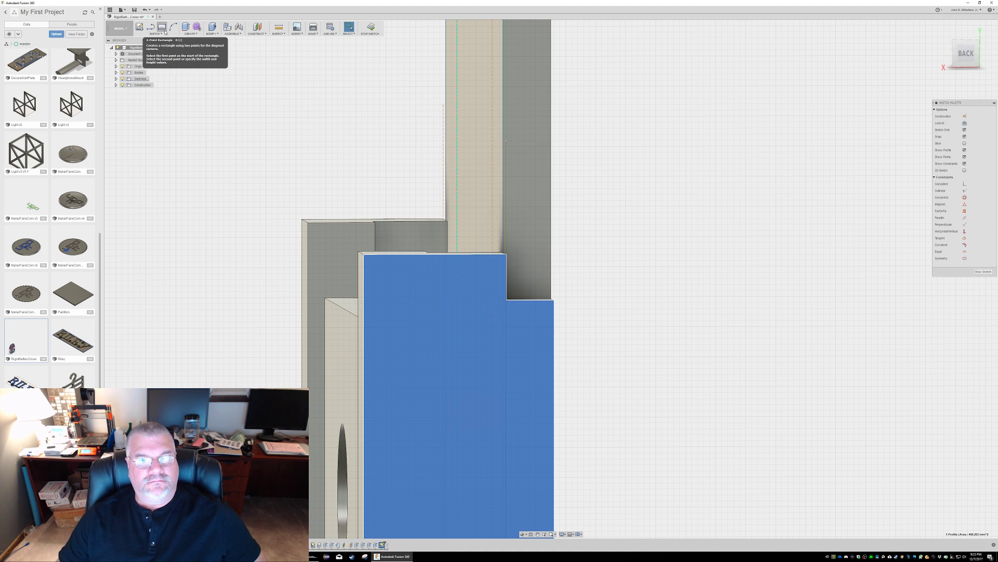
left_click(155, 33)
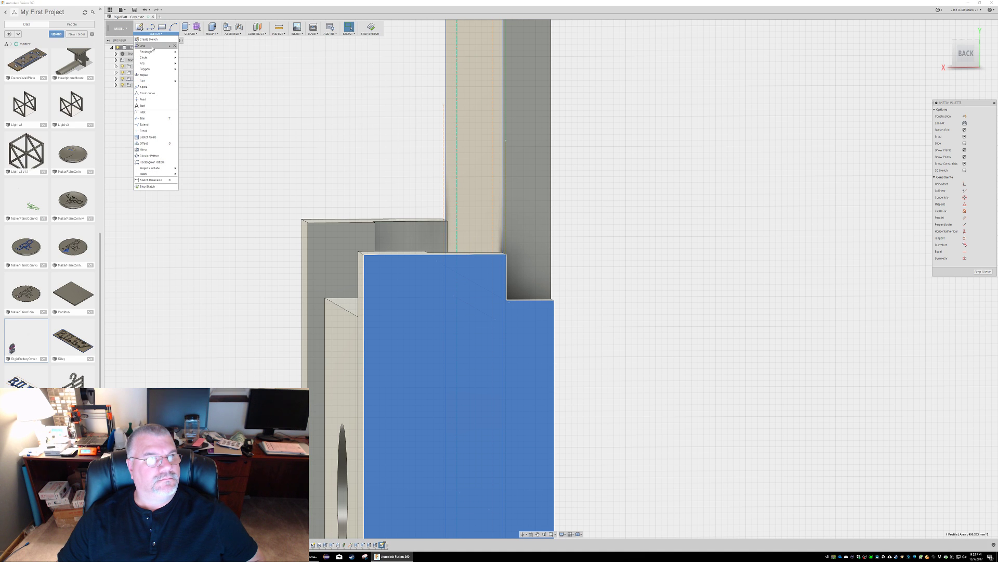
left_click(143, 46)
left_click(365, 255)
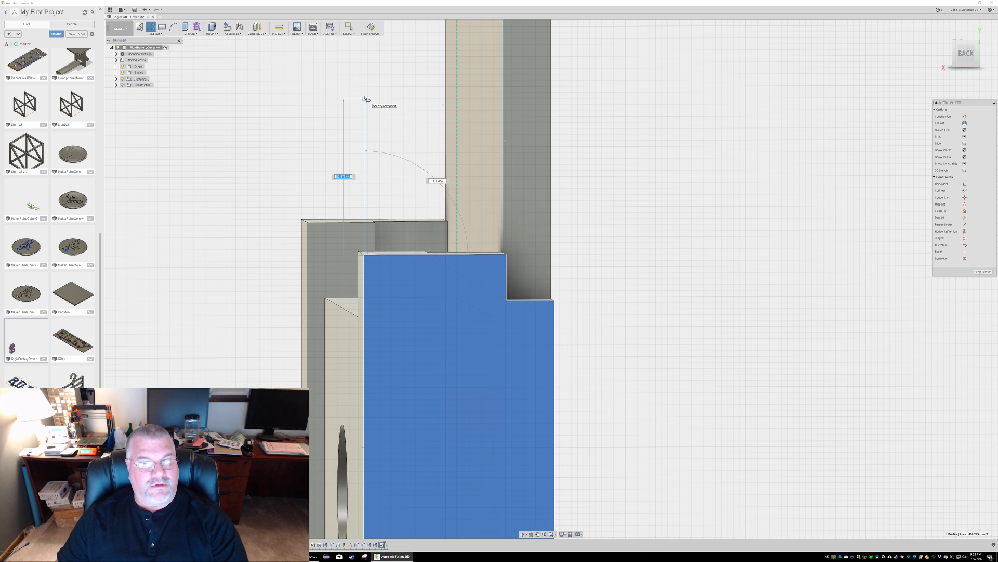
type("8mm")
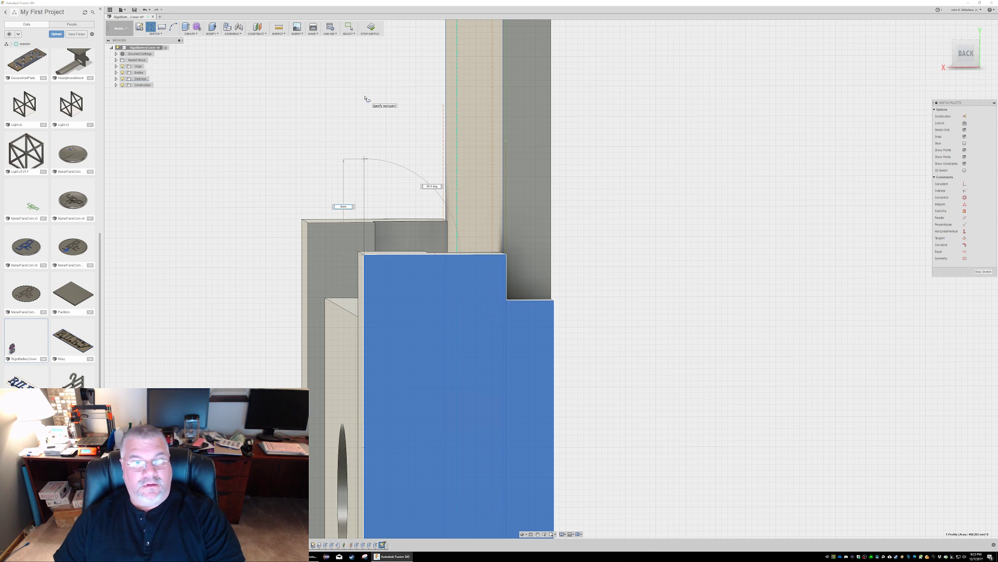
key("Return")
key("Escape")
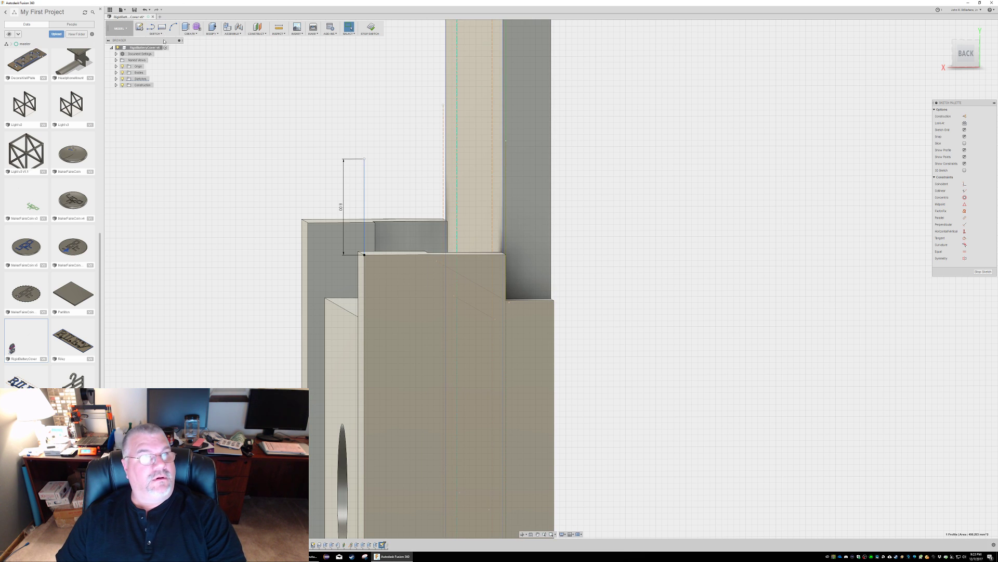
Step: Sketch a 16 mm vertical line upward from the side wall's upper corner beside the tall back plate
left_click(150, 35)
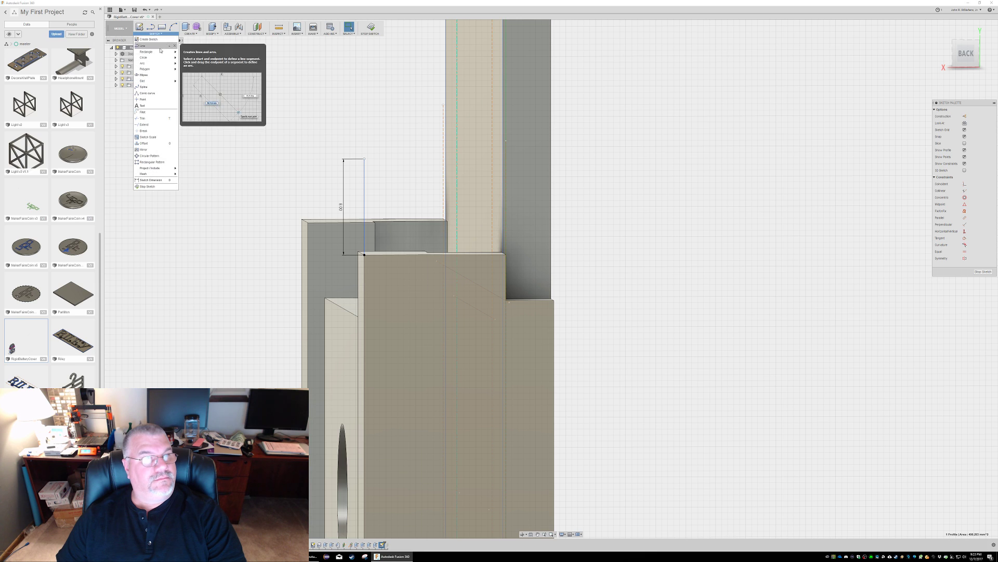
left_click(157, 47)
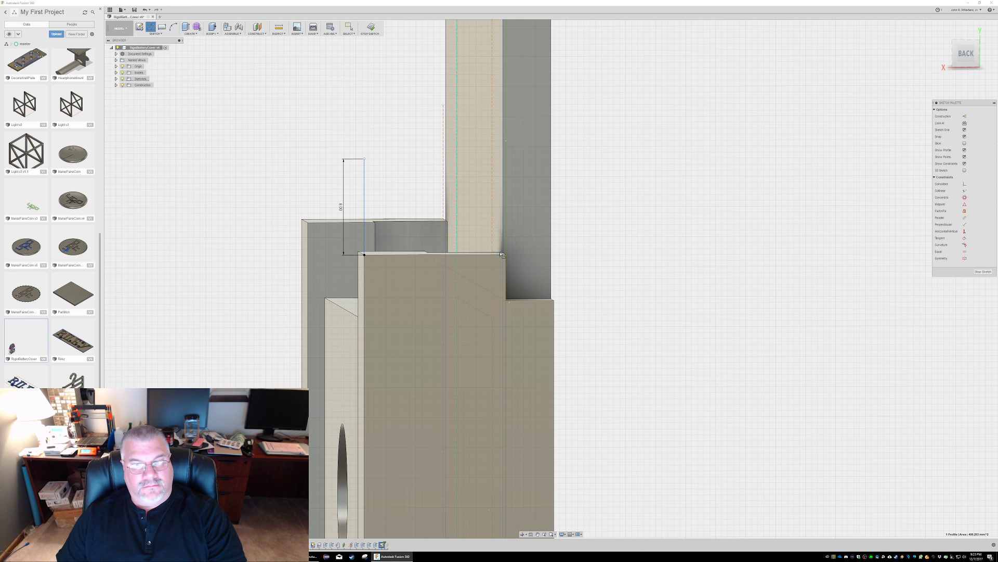
left_click(506, 255)
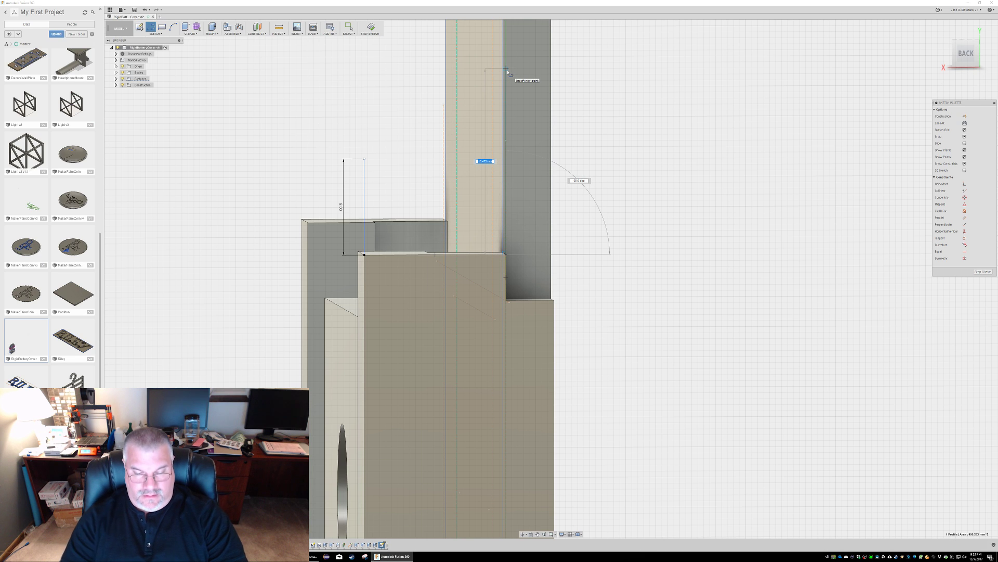
type("16")
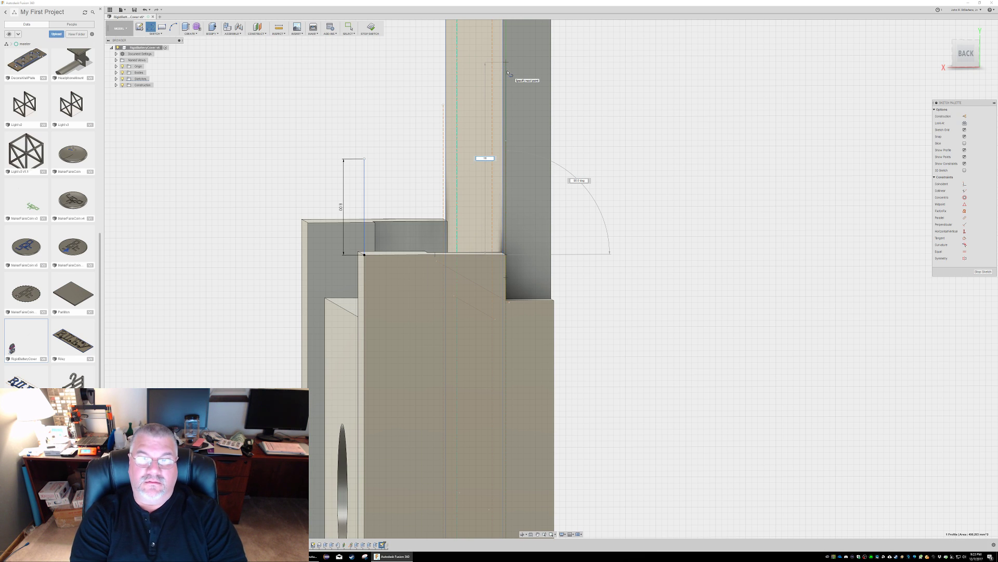
key("Return")
key("Escape")
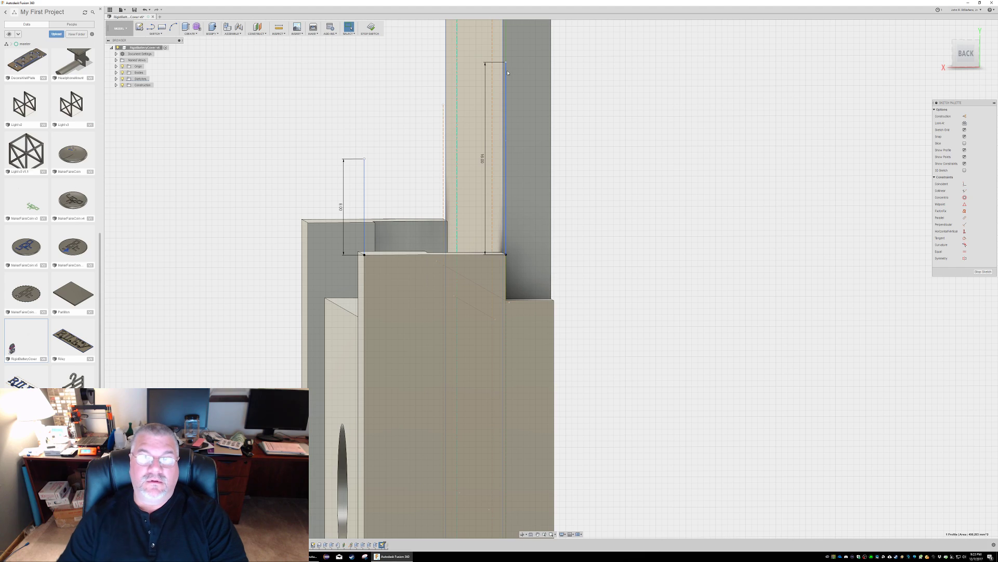
Step: Finish the sketch with the two vertical lines on the side wall
mouse_move(604, 183)
middle_mouse_down("shift")
mouse_move(622, 185)
mouse_move(613, 176)
mouse_move(602, 194)
mouse_move(613, 185)
mouse_move(598, 186)
middle_mouse_up("shift")
right_click(261, 222)
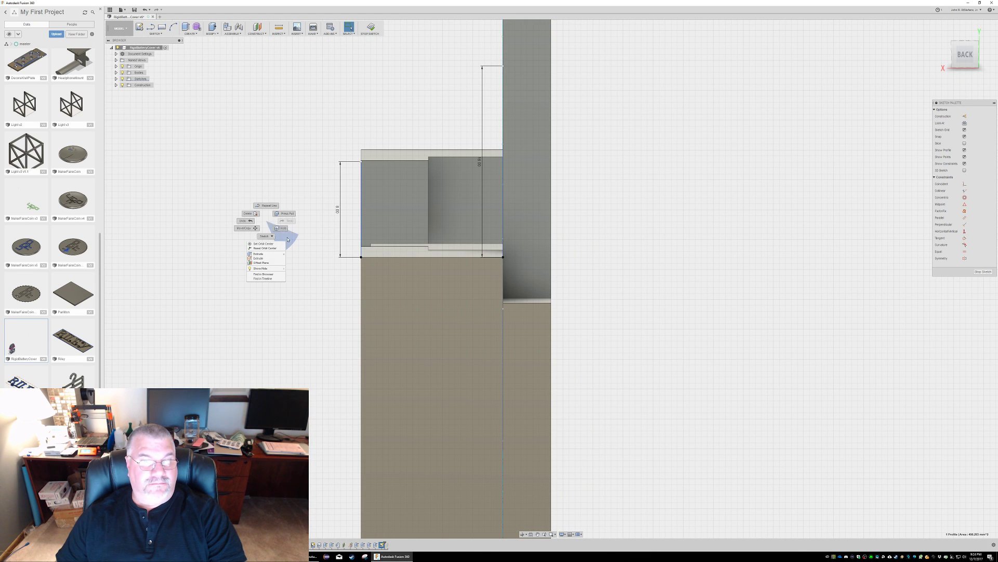
left_click(247, 229)
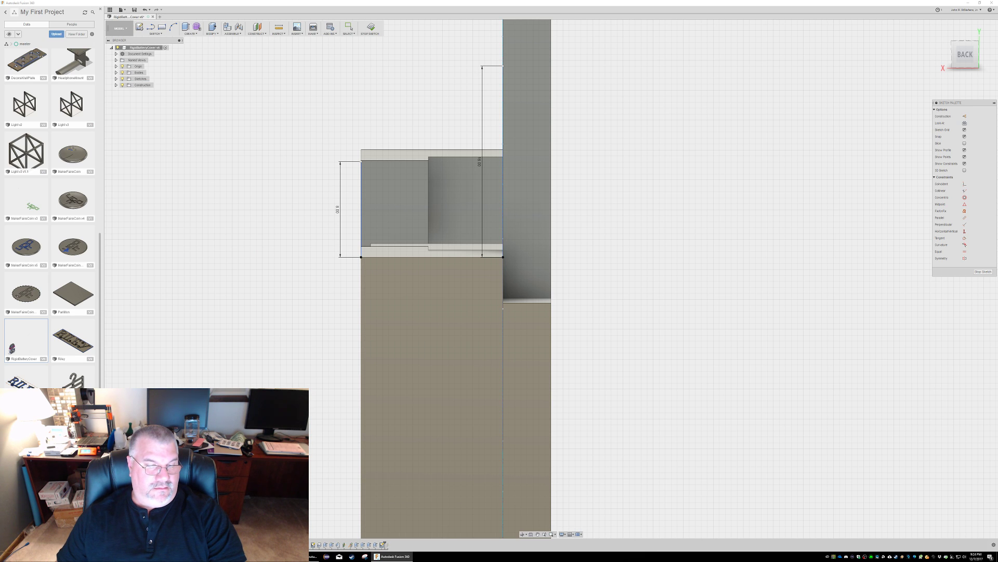
key("Escape")
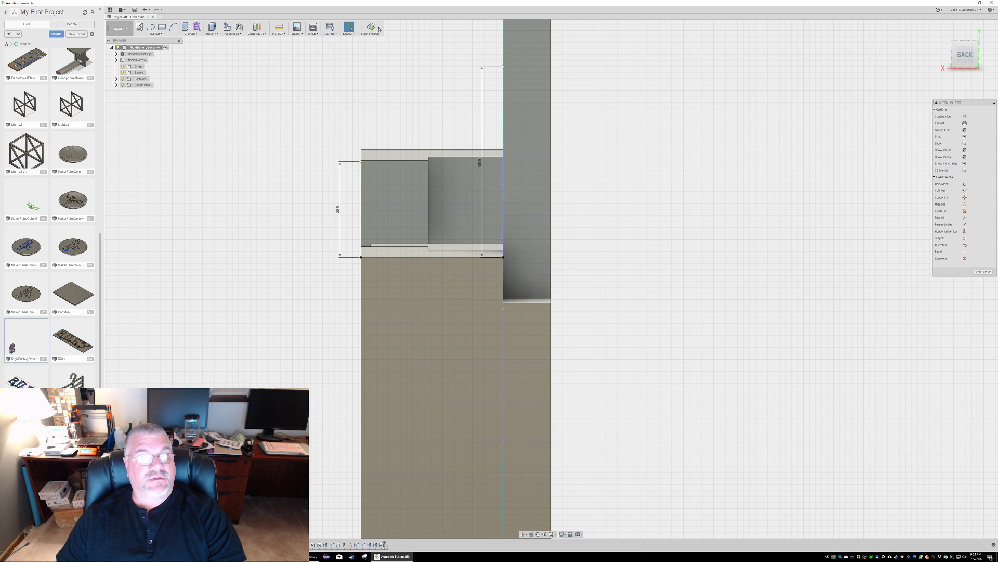
left_click(377, 29)
right_click(294, 214)
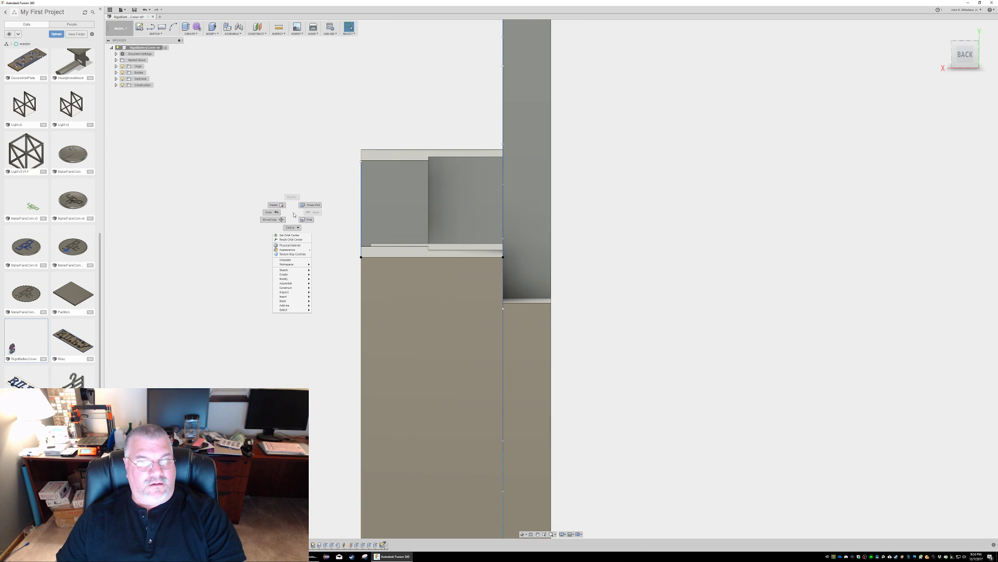
left_click(270, 221)
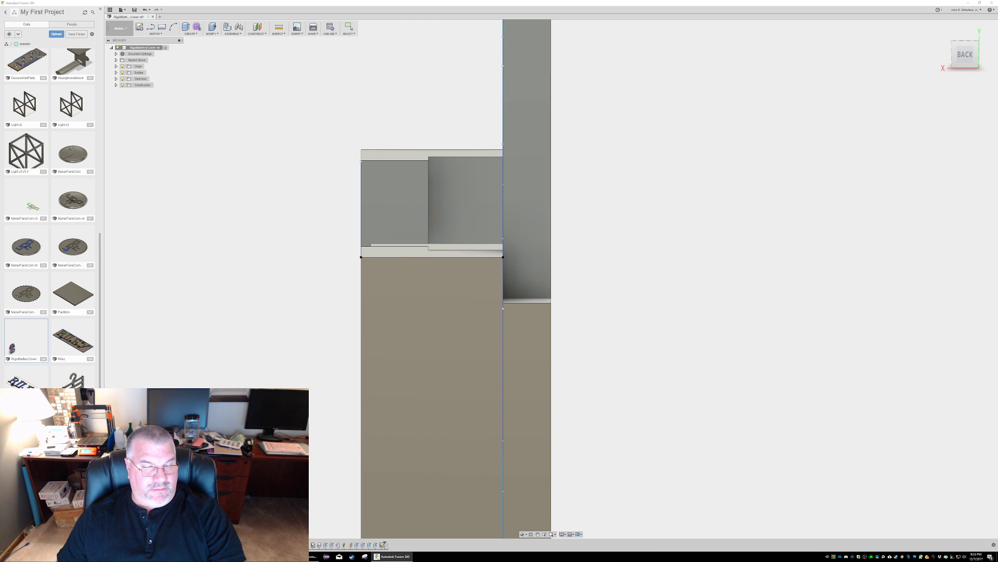
key("Escape")
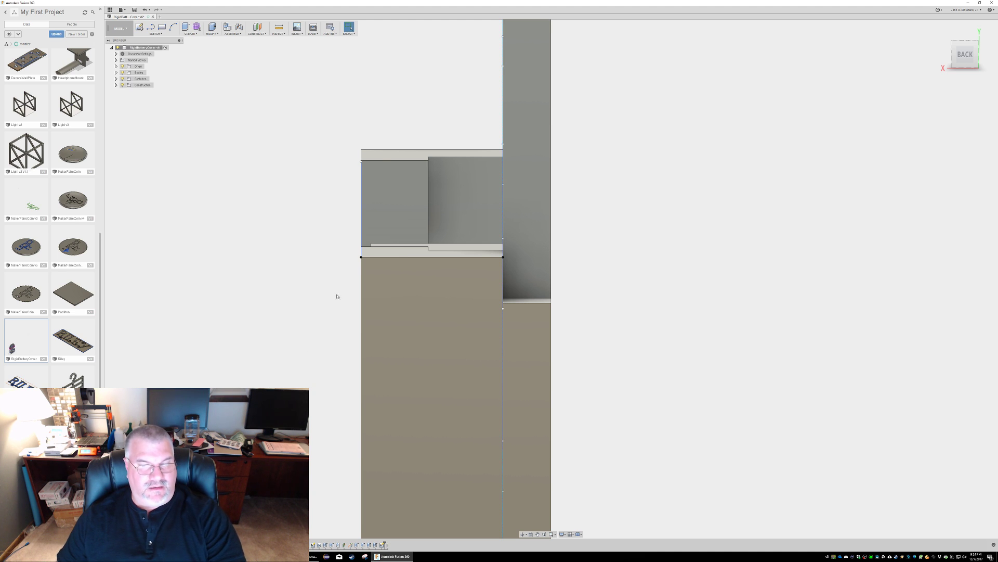
Step: Start a Move of faces and select the top faces of both side walls
right_click(365, 93)
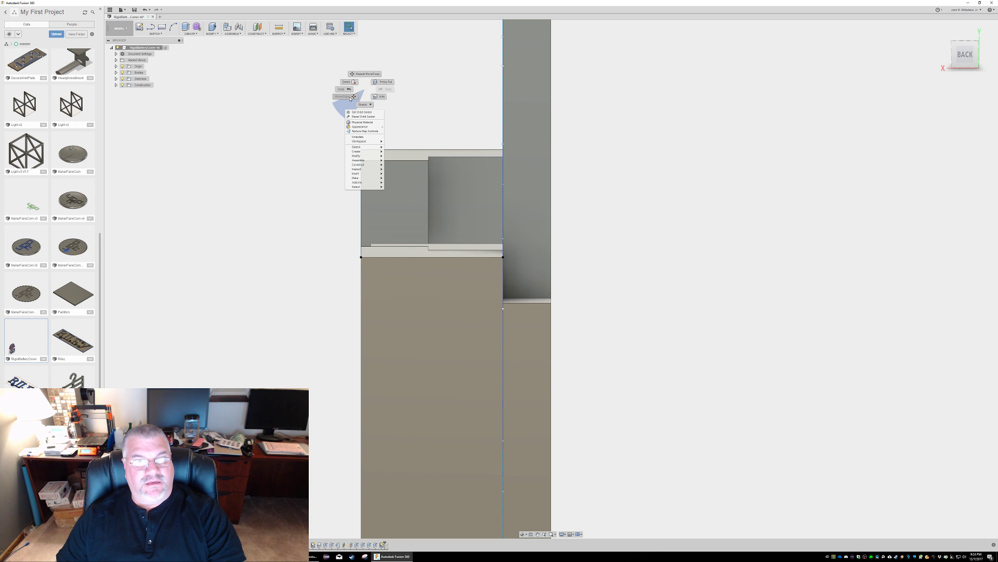
left_click(350, 98)
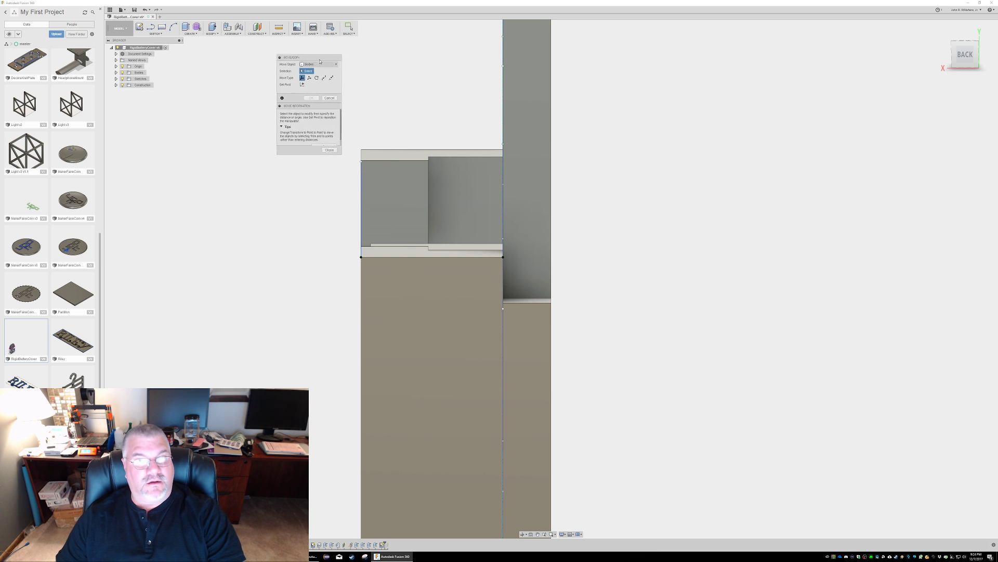
left_click(299, 78)
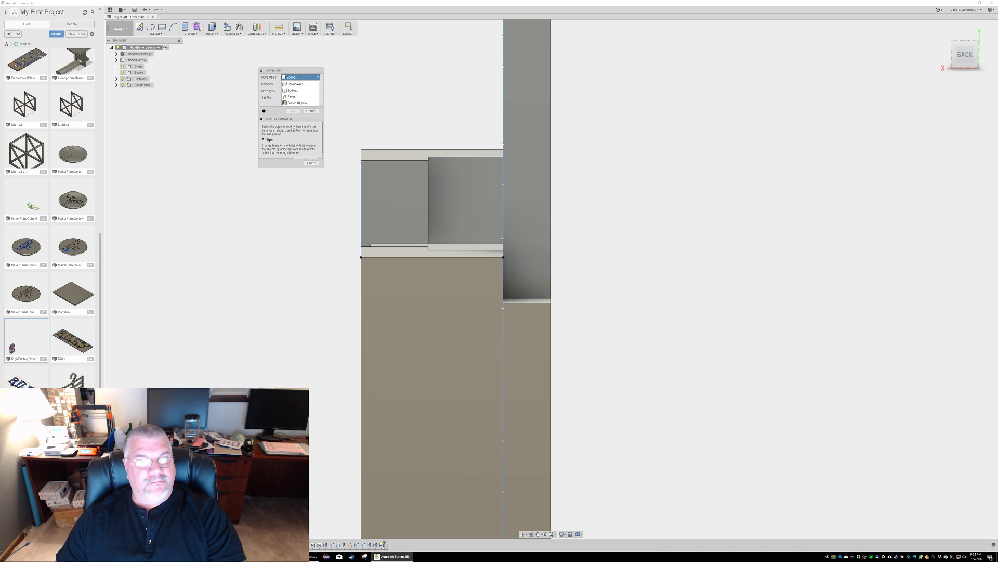
left_click(299, 97)
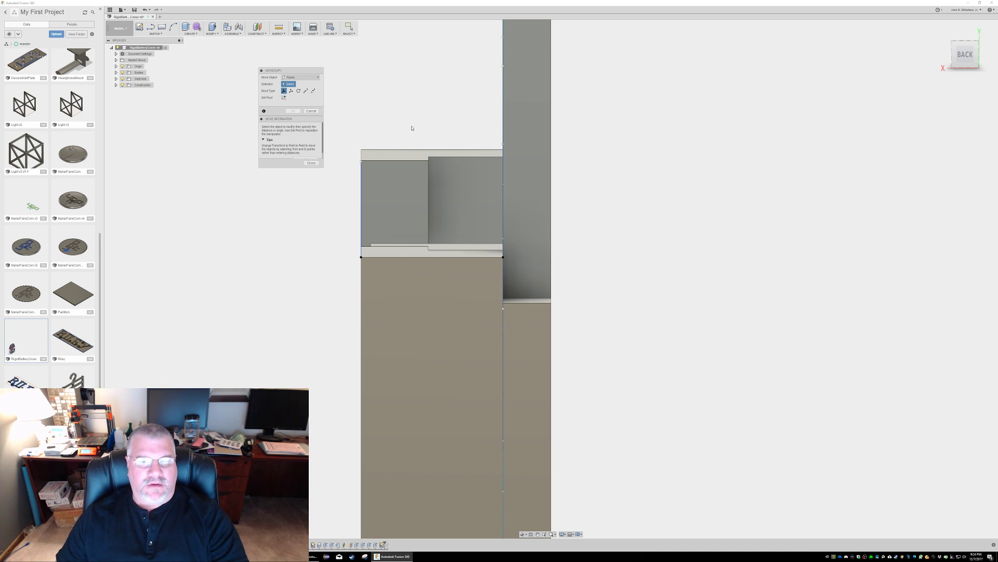
middle_click_drag(415, 126, 420, 125, "shift")
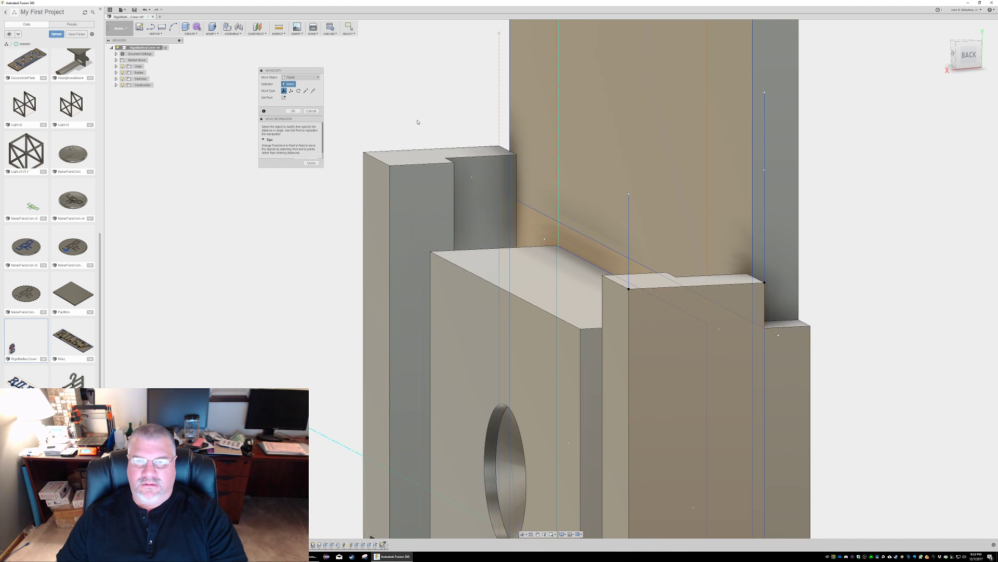
left_click(420, 155)
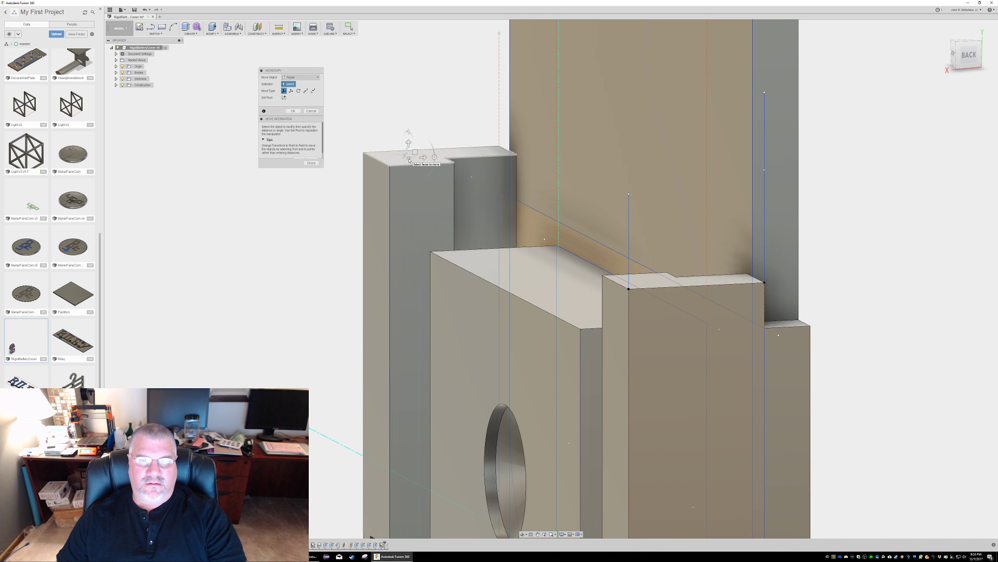
left_click(420, 155)
left_click(649, 281)
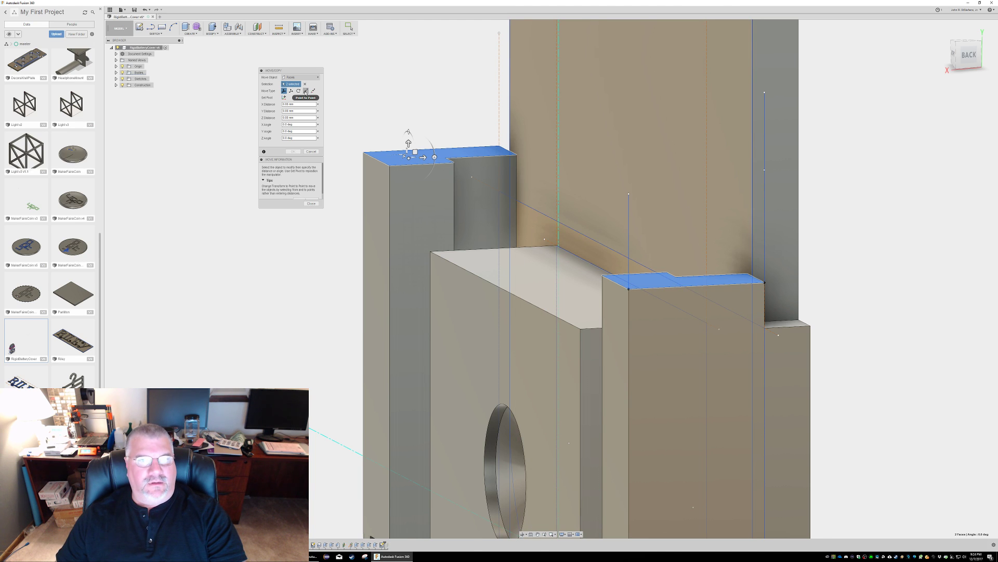
Step: Move both selected top faces point to point, from the lower to the upper endpoint of the 16 mm line
left_click(305, 91)
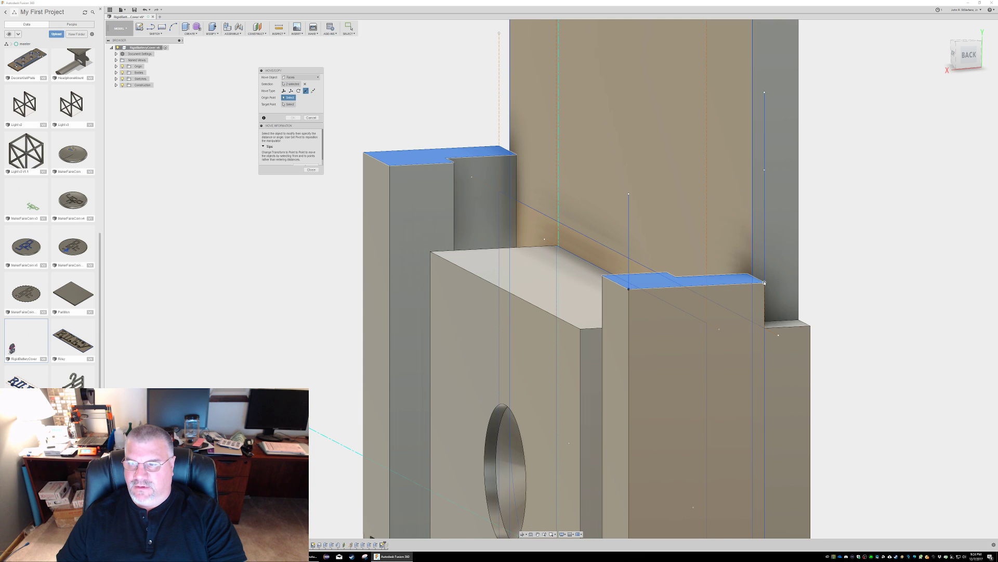
left_click(765, 283)
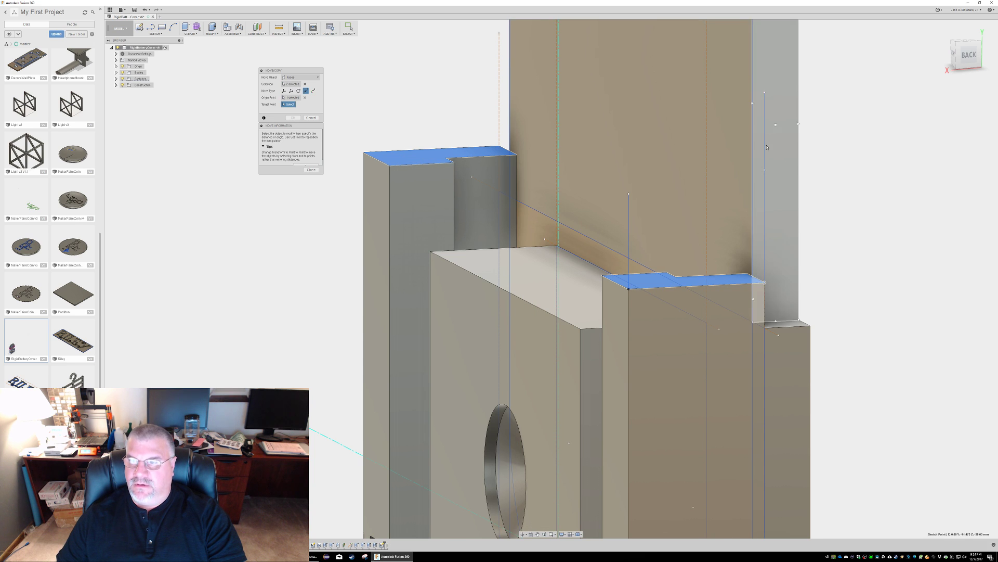
left_click(764, 92)
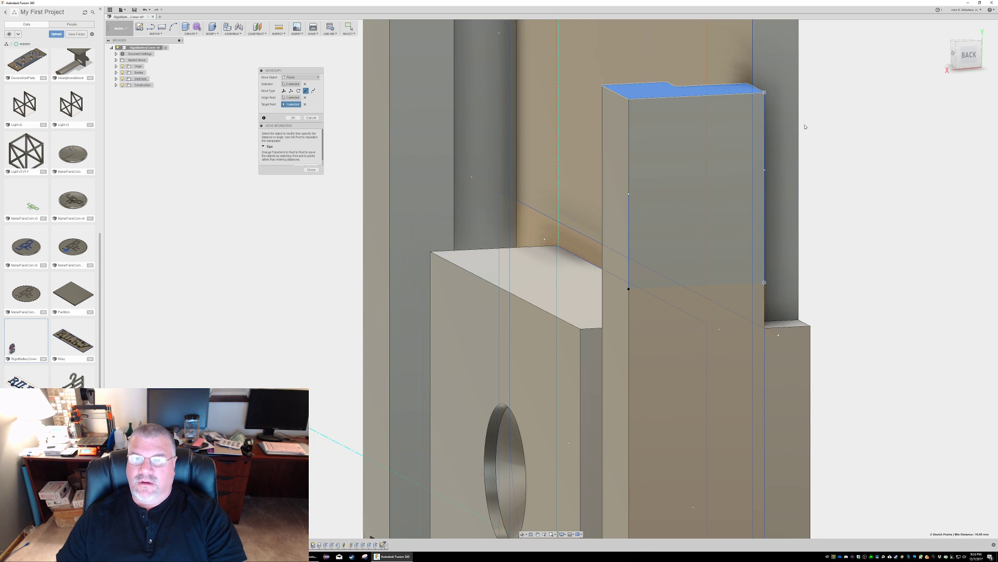
middle_click_drag(803, 126, 715, 300)
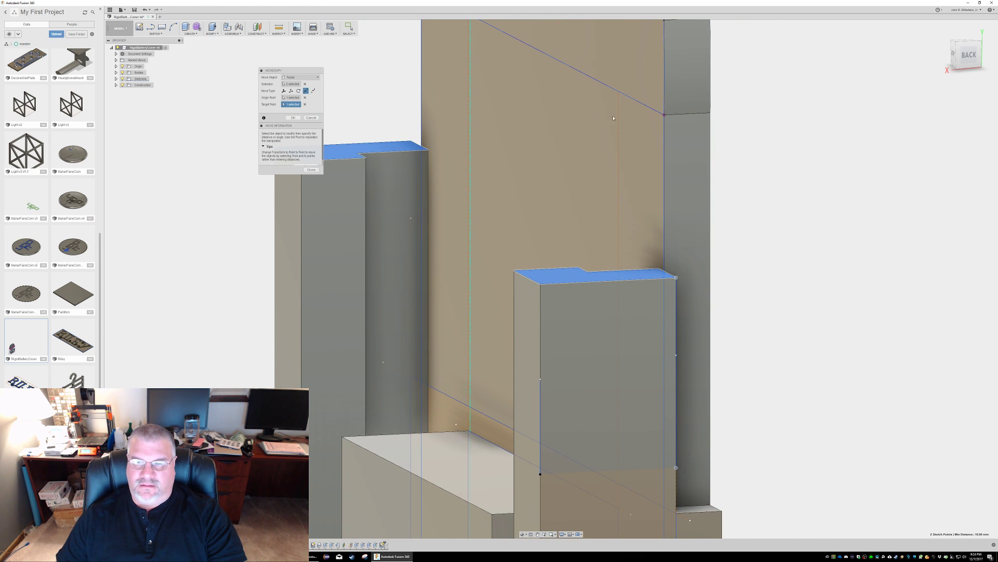
mouse_move(704, 286)
middle_mouse_down("shift")
mouse_move(720, 325)
mouse_move(739, 305)
mouse_move(716, 283)
middle_mouse_up("shift")
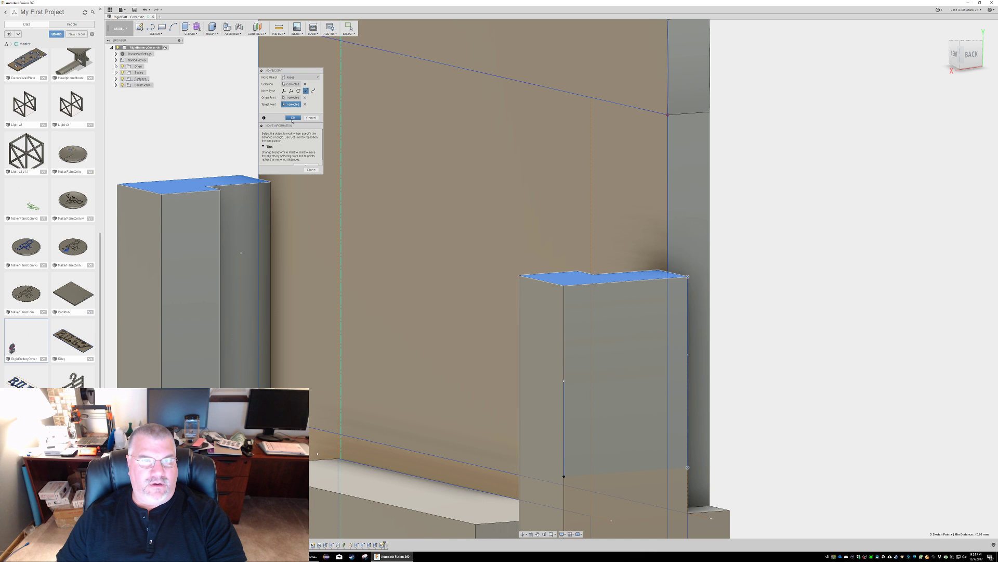
left_click(292, 118)
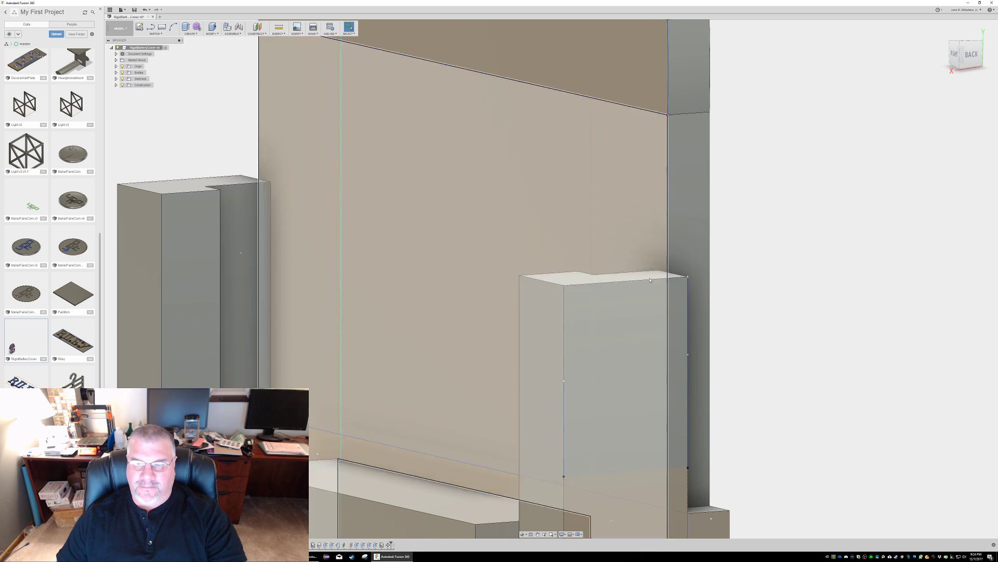
Step: Start a Move of faces in Rotate mode with the top faces of both side walls selected
middle_click_drag(742, 297, 696, 250)
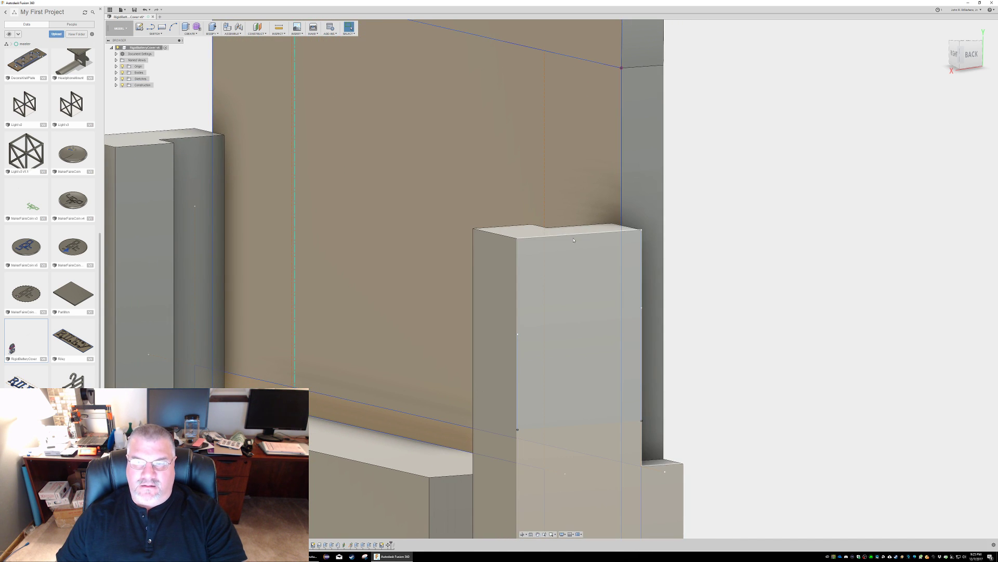
right_click(702, 209)
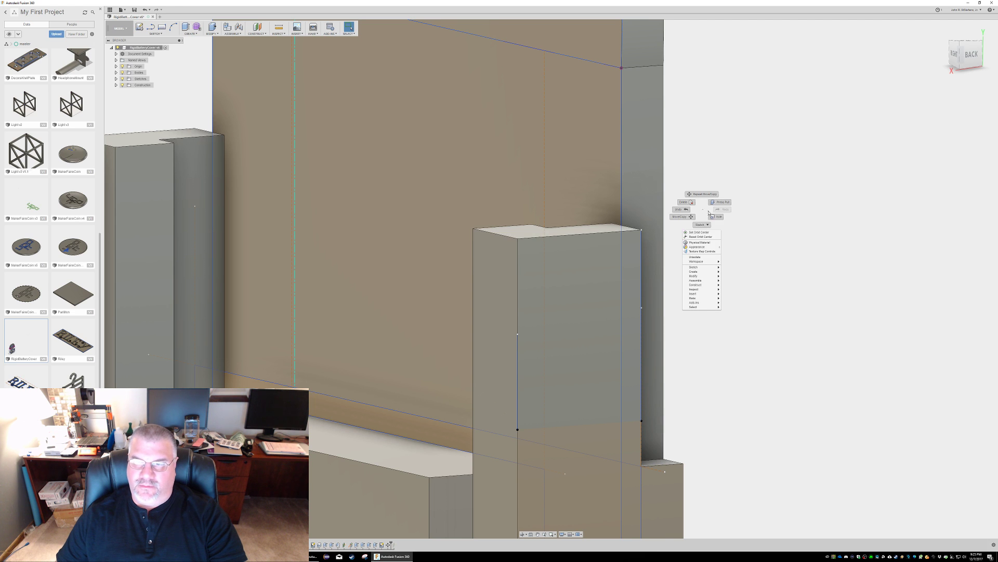
left_click(684, 219)
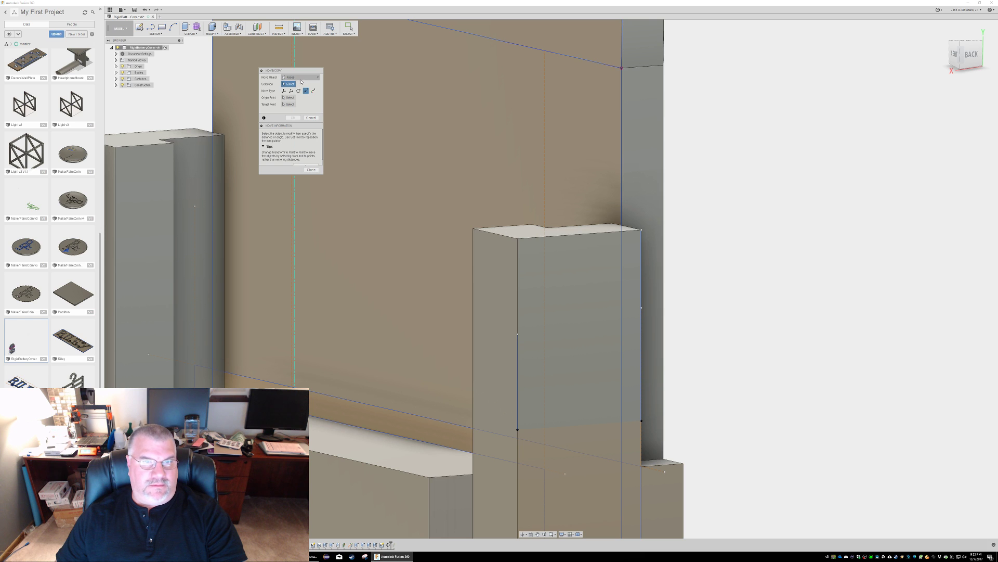
left_click(172, 137)
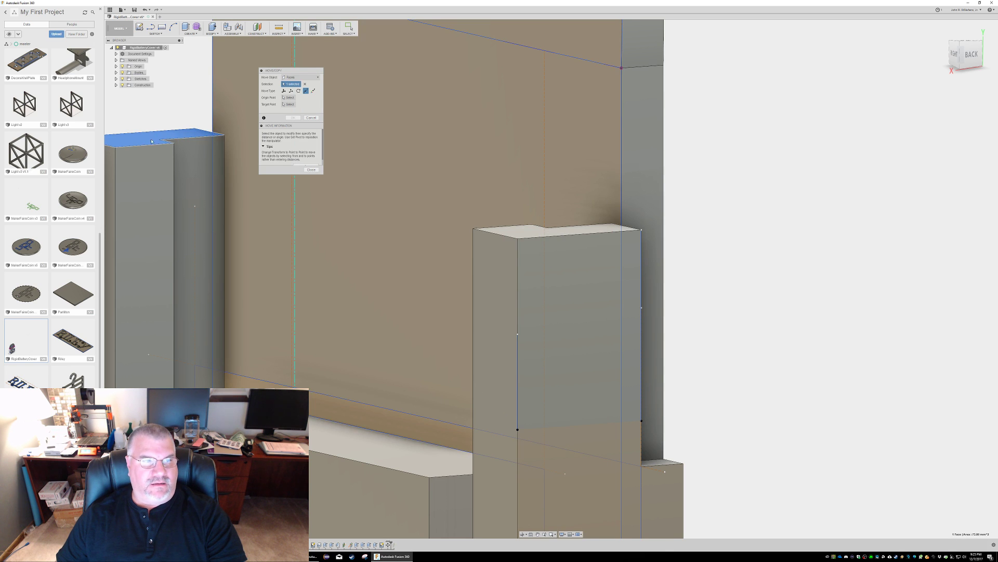
left_click(529, 235)
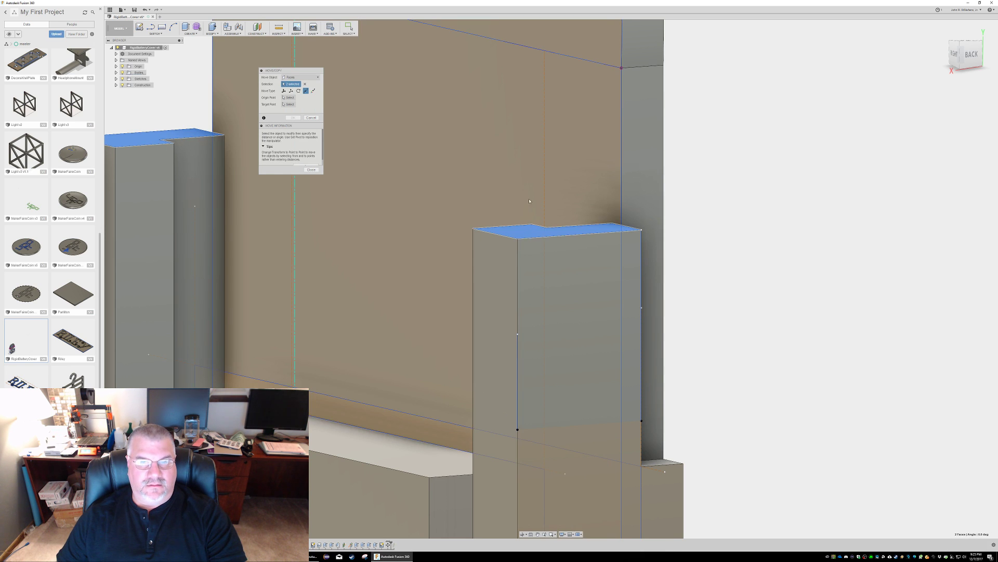
left_click(299, 91)
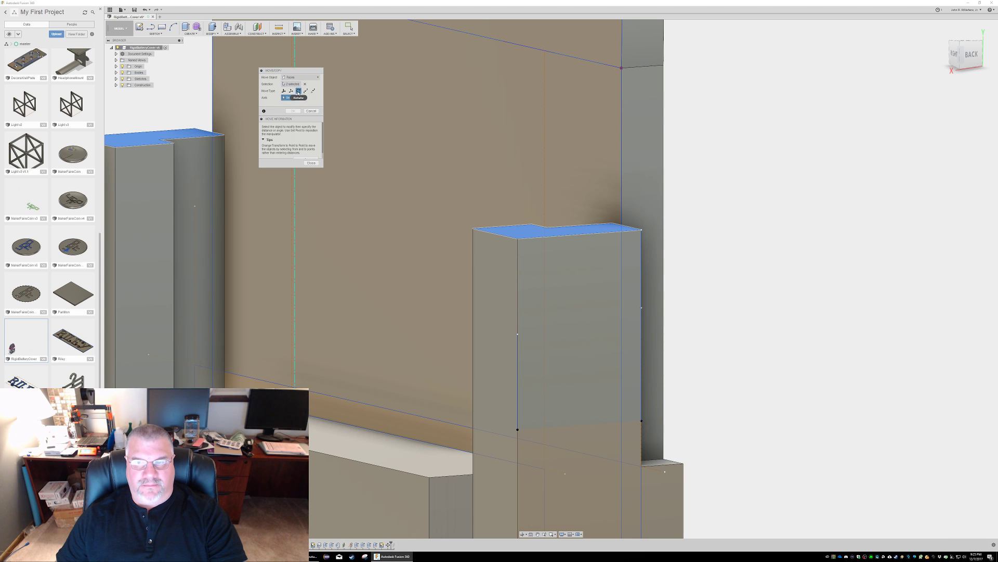
Step: Rotate both top faces downward by 35 degrees about the wall's short top edge beside the tall back plate
left_click(631, 228)
left_click_drag(630, 201, 618, 204)
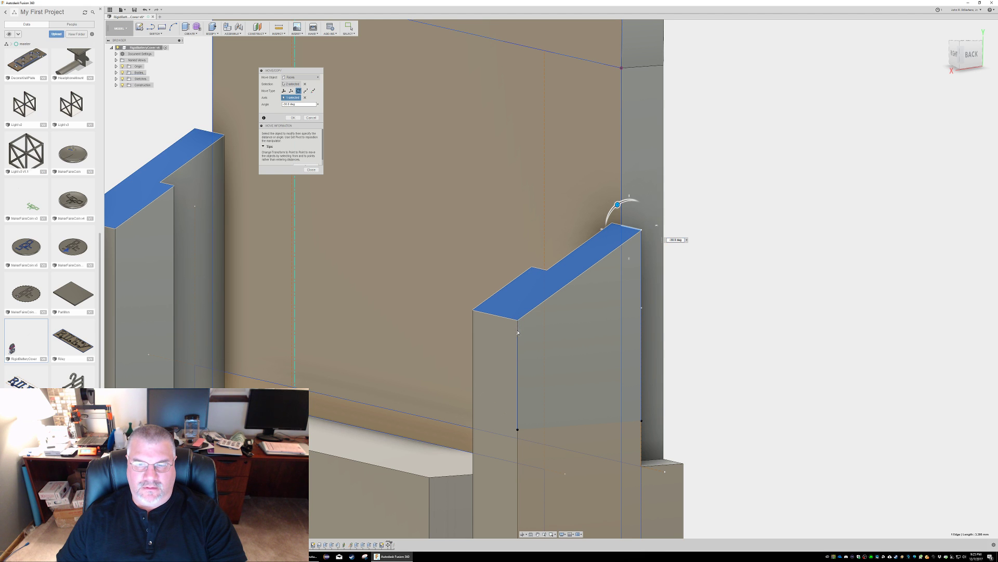
left_click_drag(617, 205, 615, 205)
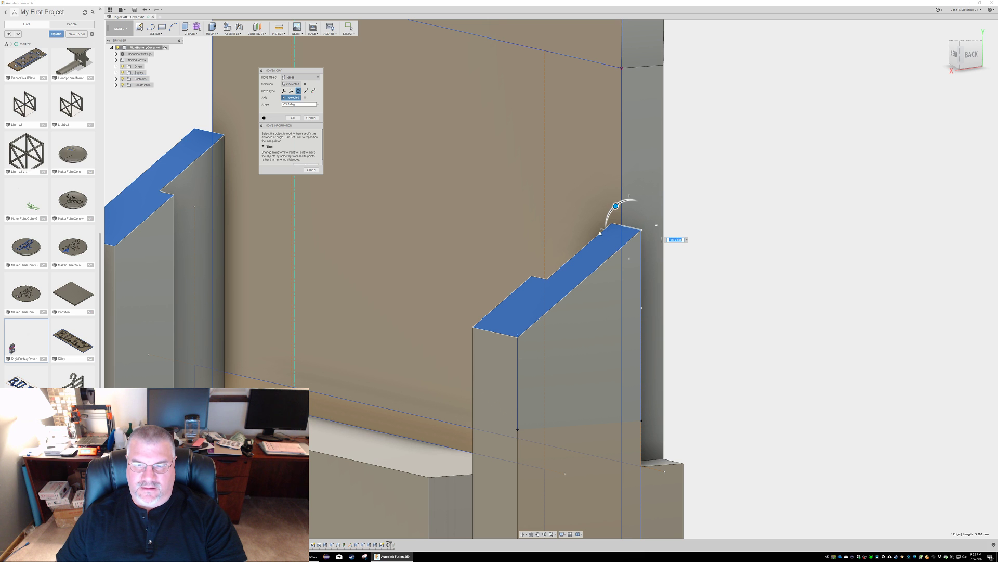
middle_click_drag(620, 314, 610, 308, "shift")
left_click_drag(628, 206, 631, 205)
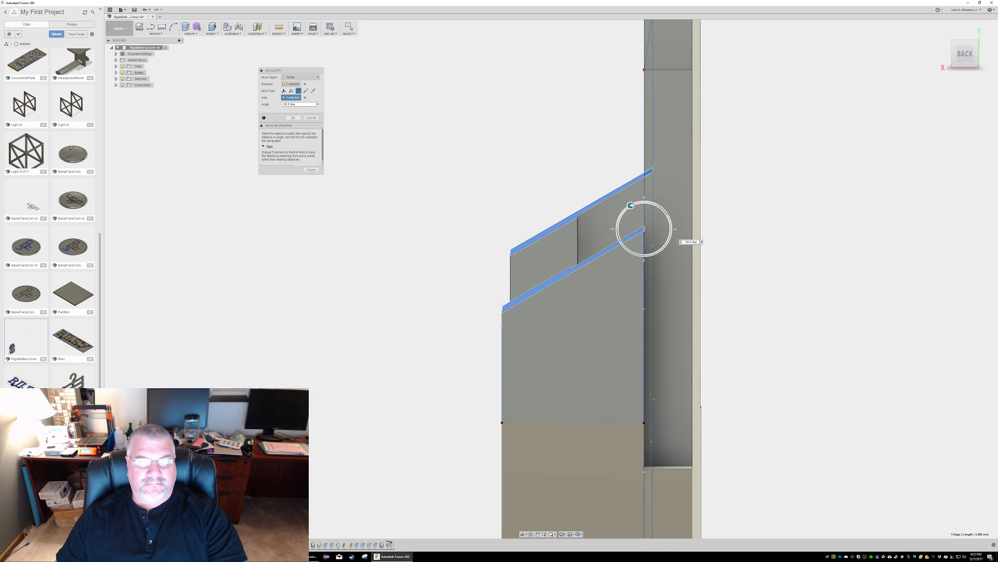
left_click_drag(630, 205, 629, 206)
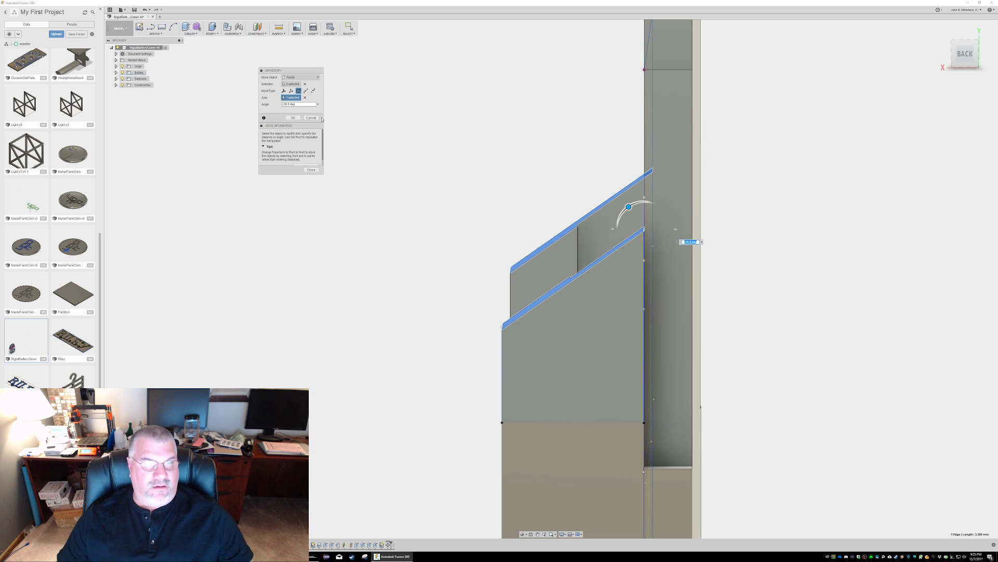
left_click(292, 118)
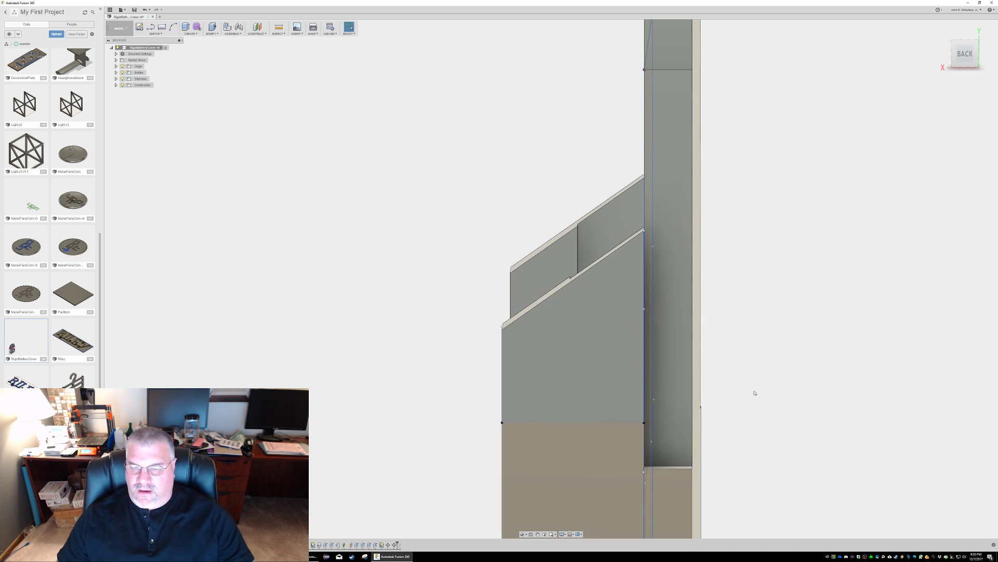
Step: Inspect the sloped side walls and the narrow ledges beside the back plate from several angles
middle_click_drag(740, 362, 741, 370, "shift")
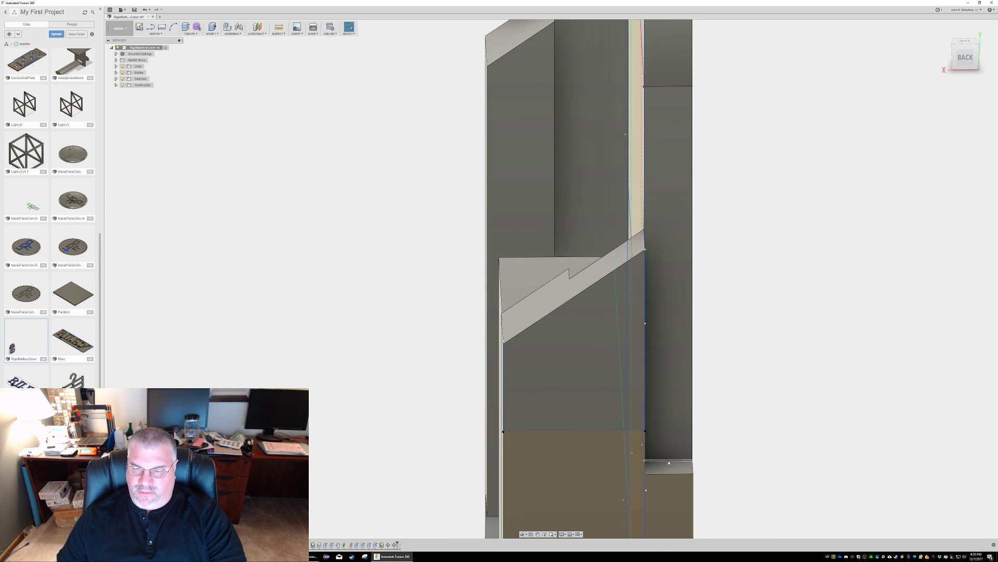
left_click(667, 469)
left_click(761, 367)
middle_click_drag(763, 361, 769, 357, "shift")
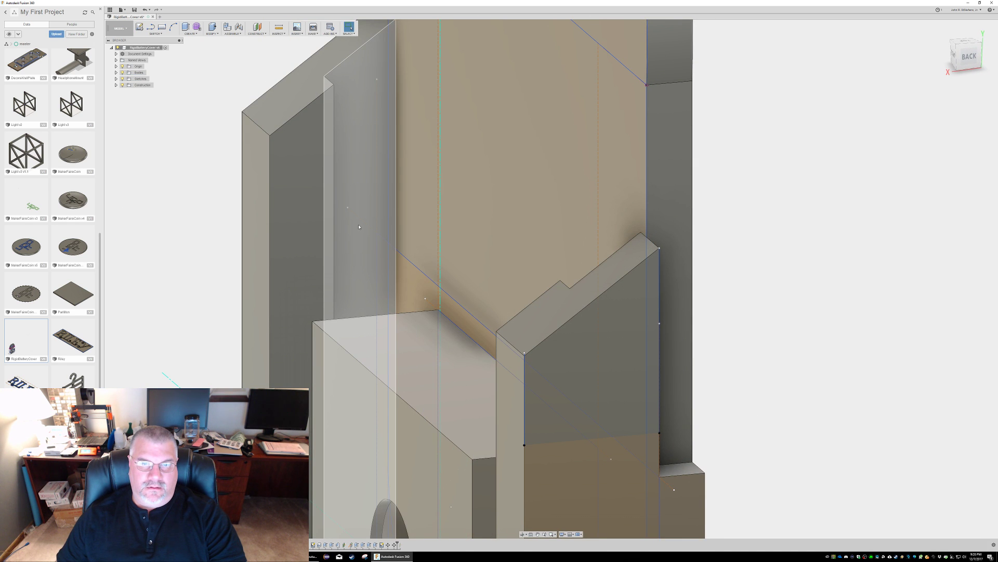
left_click(359, 227)
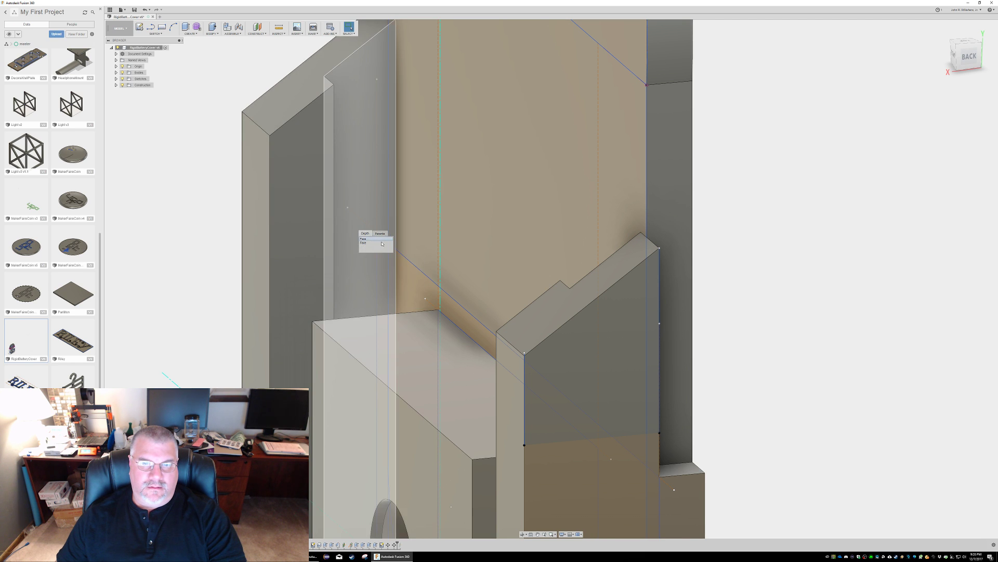
left_click(793, 210)
middle_click_drag(765, 250, 811, 259, "shift")
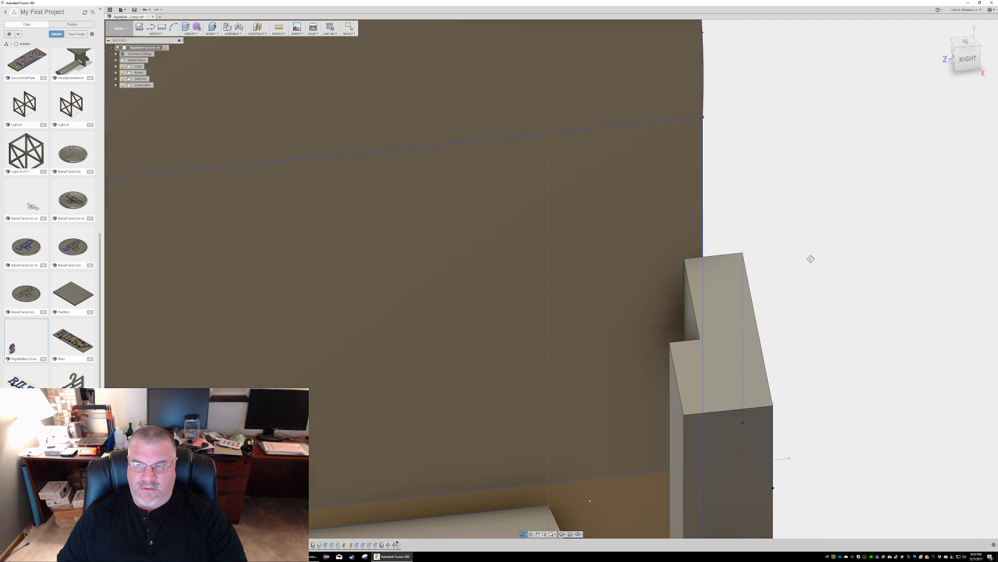
scroll(803, 271, "up", 2)
middle_click_drag(774, 294, 778, 315, "shift")
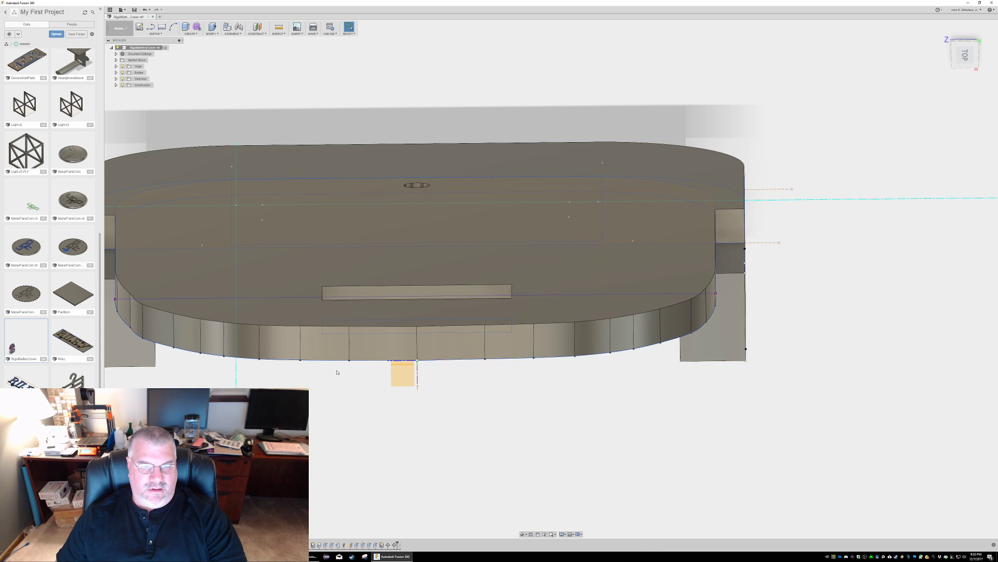
Step: Start another Move of faces and select the small top faces of the ledges on both sides of the back plate
right_click(352, 108)
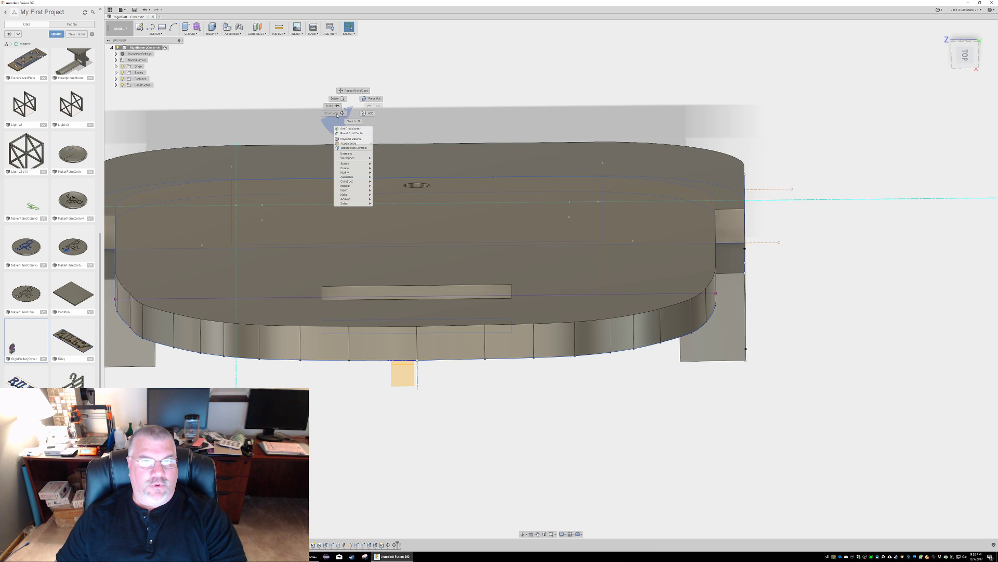
left_click(337, 123)
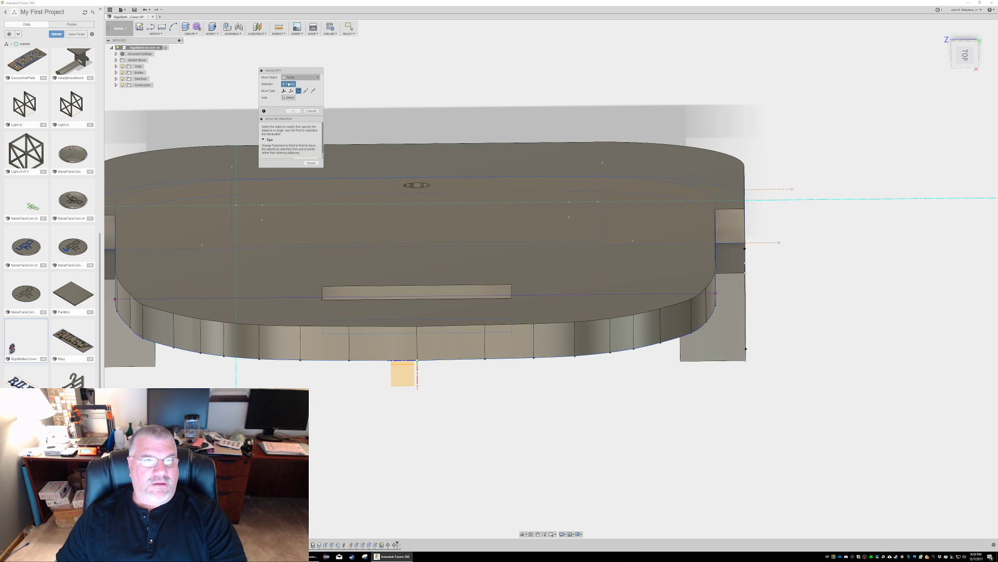
left_click(111, 224)
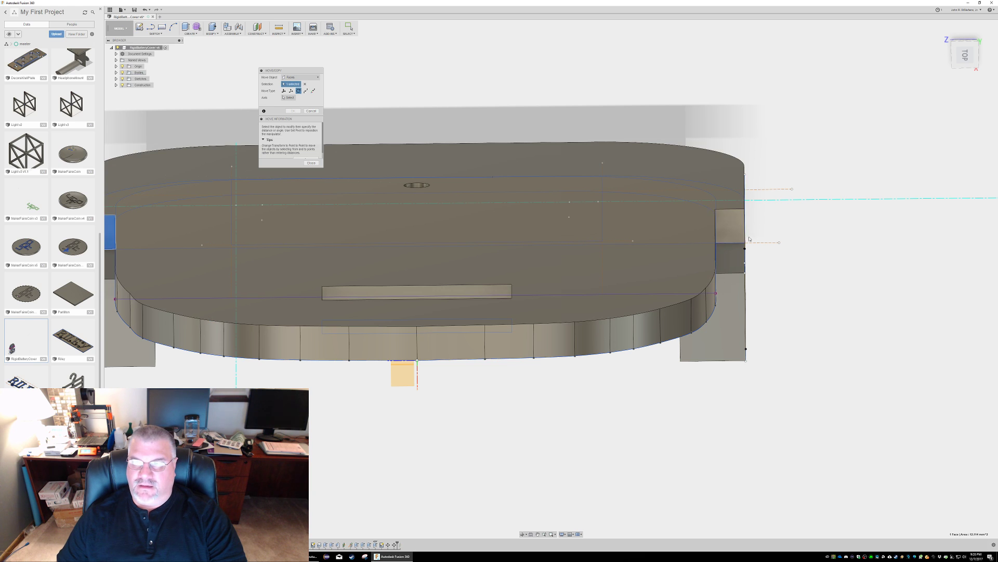
left_click(730, 226)
middle_click_drag(863, 245, 817, 258, "shift")
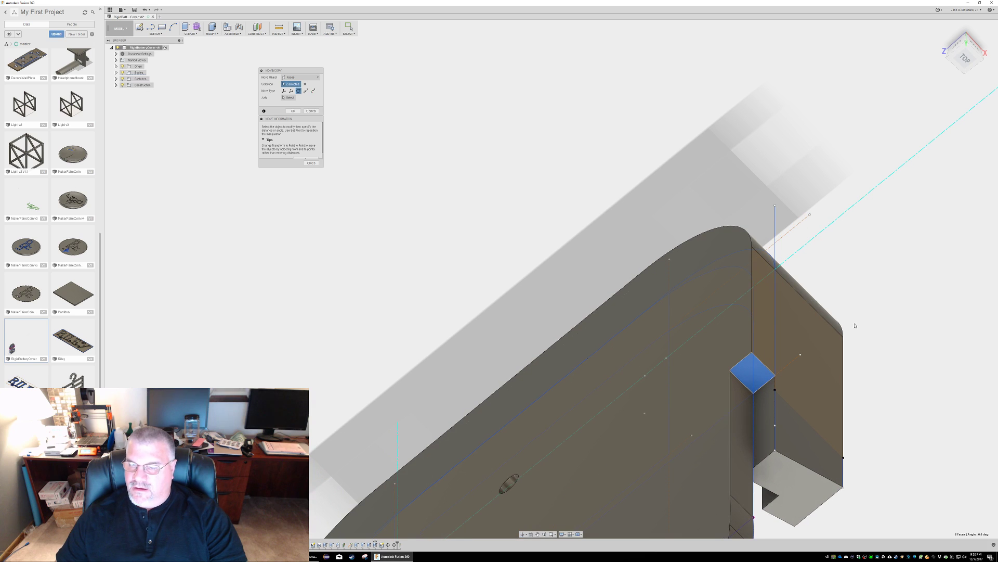
middle_click_drag(894, 363, 724, 158)
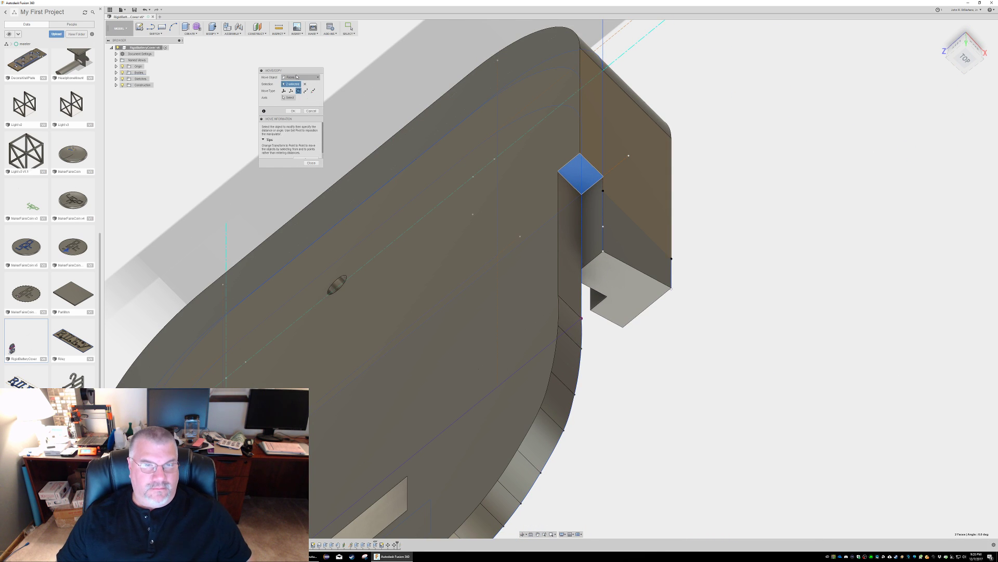
Step: Move both ledge faces point to point, from the ledge's corner point to the side wall's upper corner
left_click(306, 90)
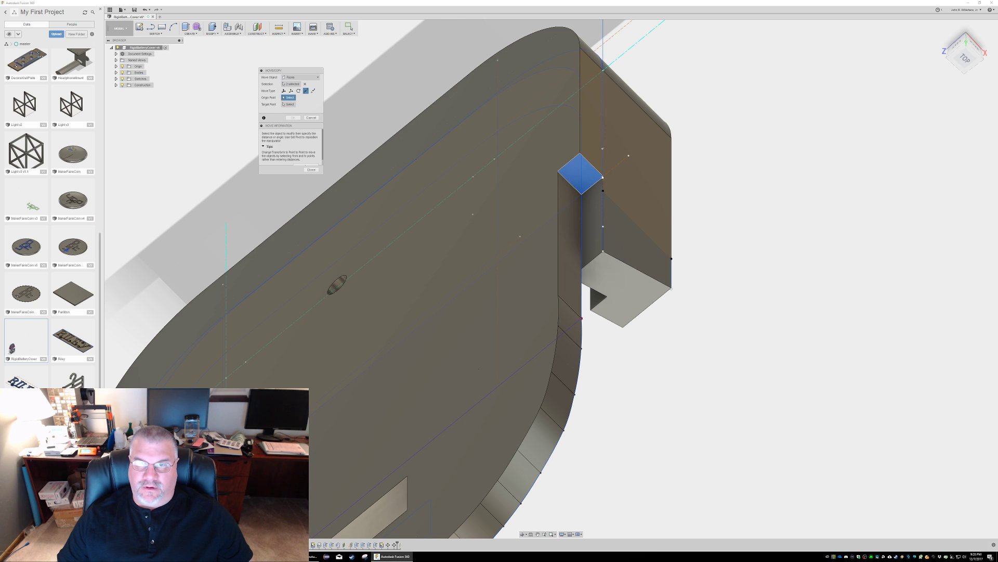
left_click(603, 177)
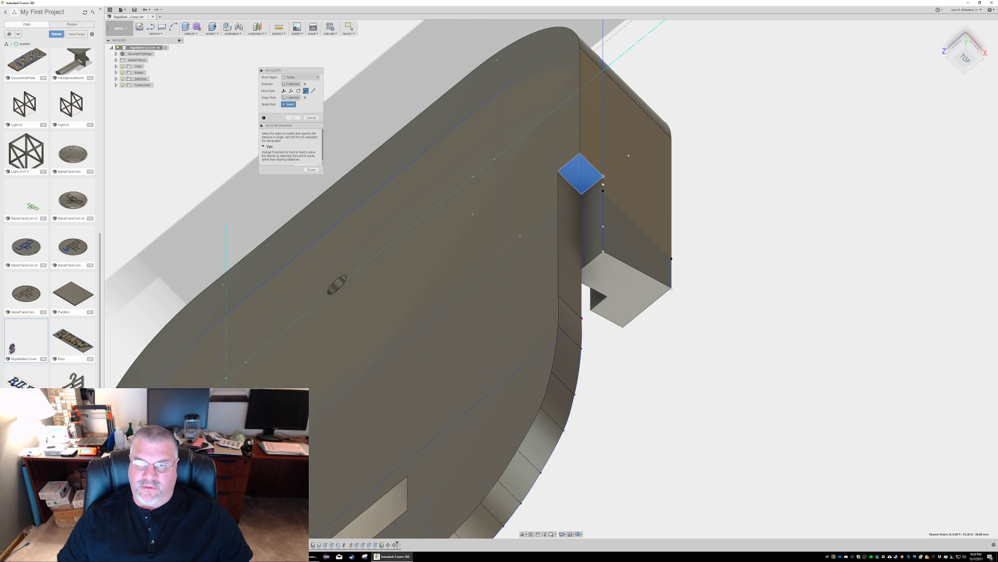
left_click(603, 251)
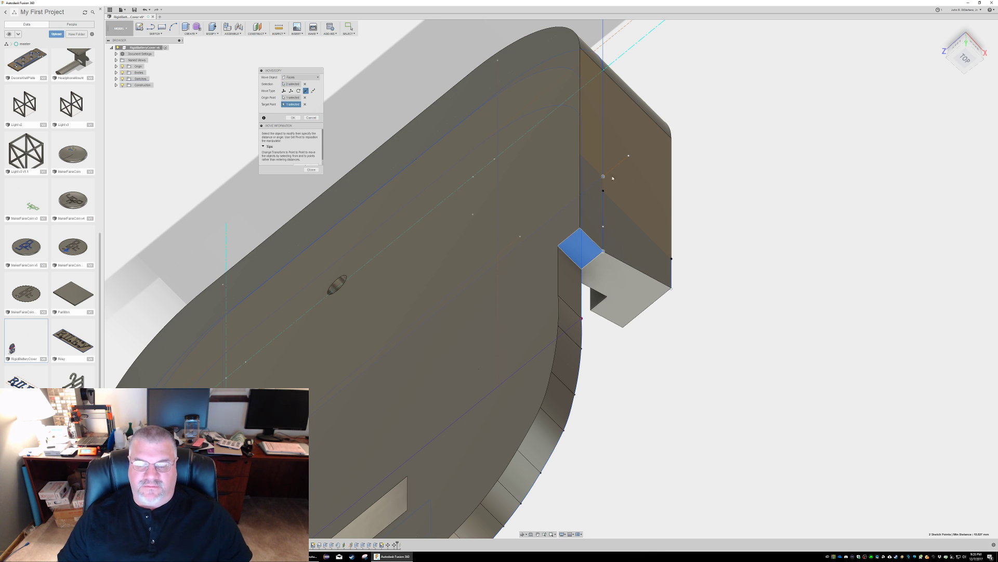
left_click(294, 118)
Step: Try to delete the small ledge face next to the side wall's sloped top
middle_click_drag(769, 212, 728, 229, "shift")
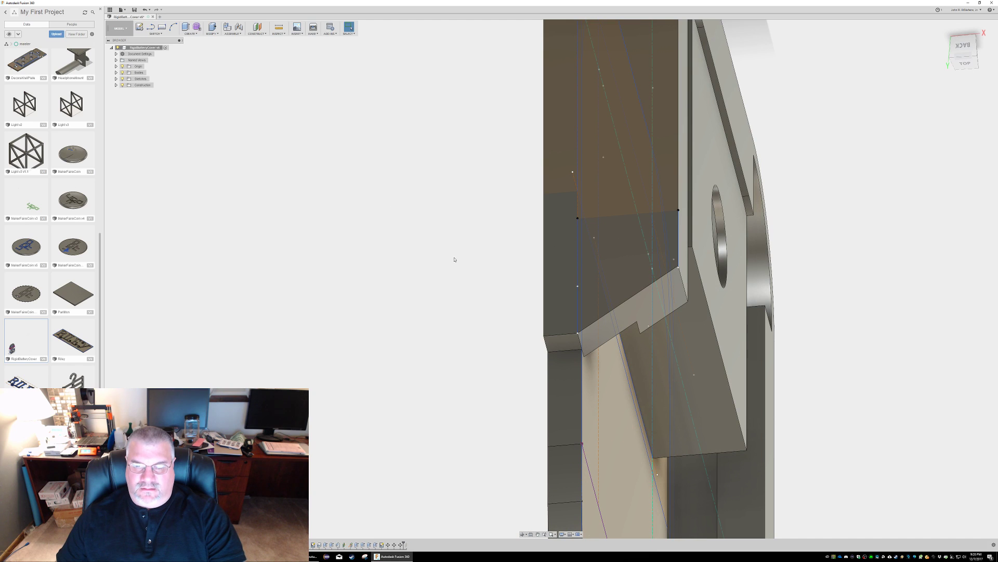
right_click(489, 307)
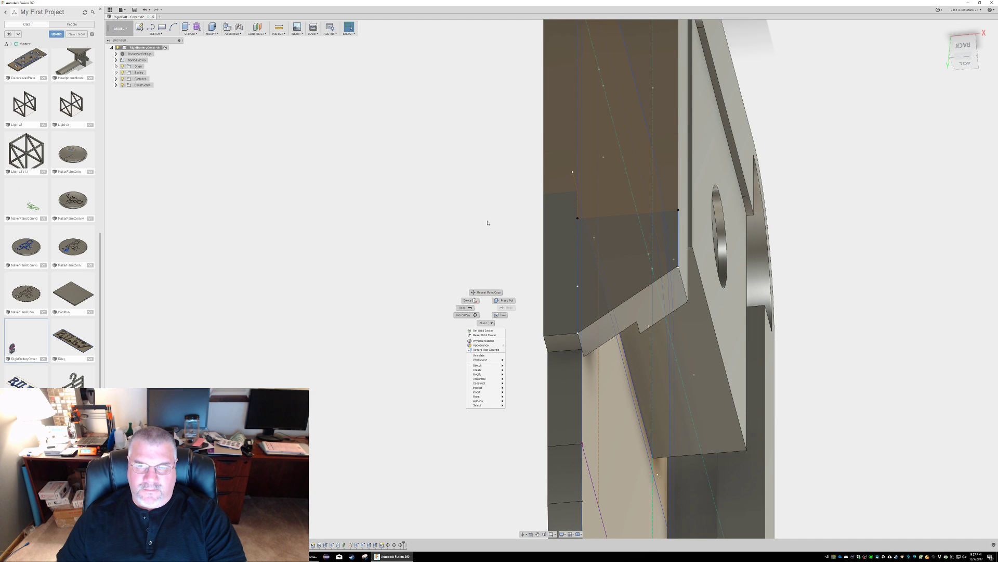
left_click(474, 301)
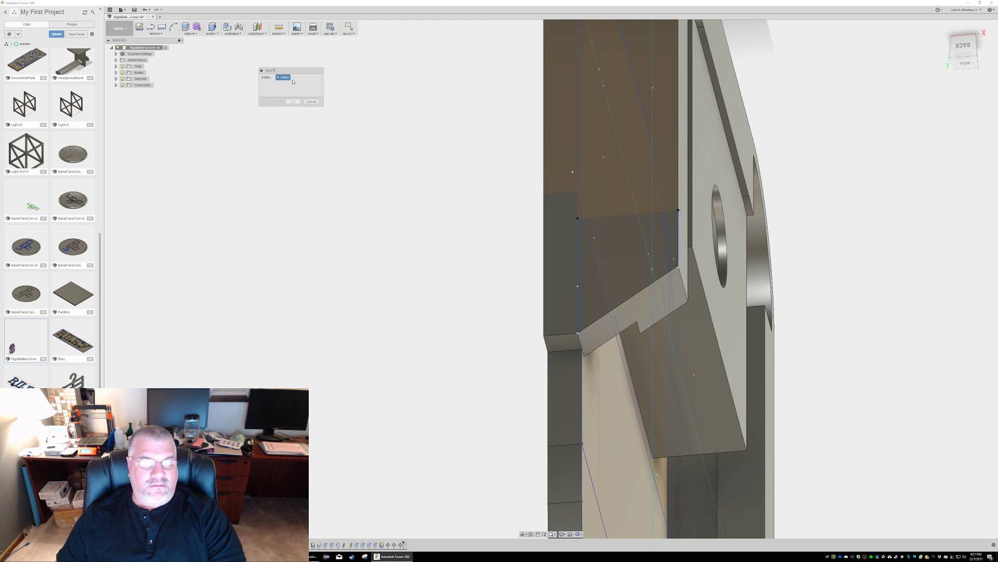
left_click(562, 343)
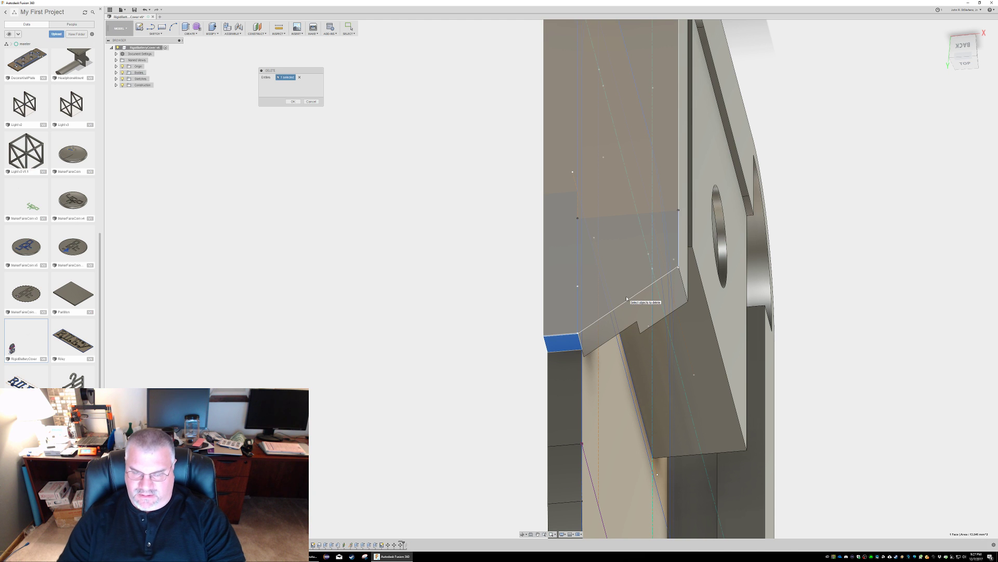
key("Return")
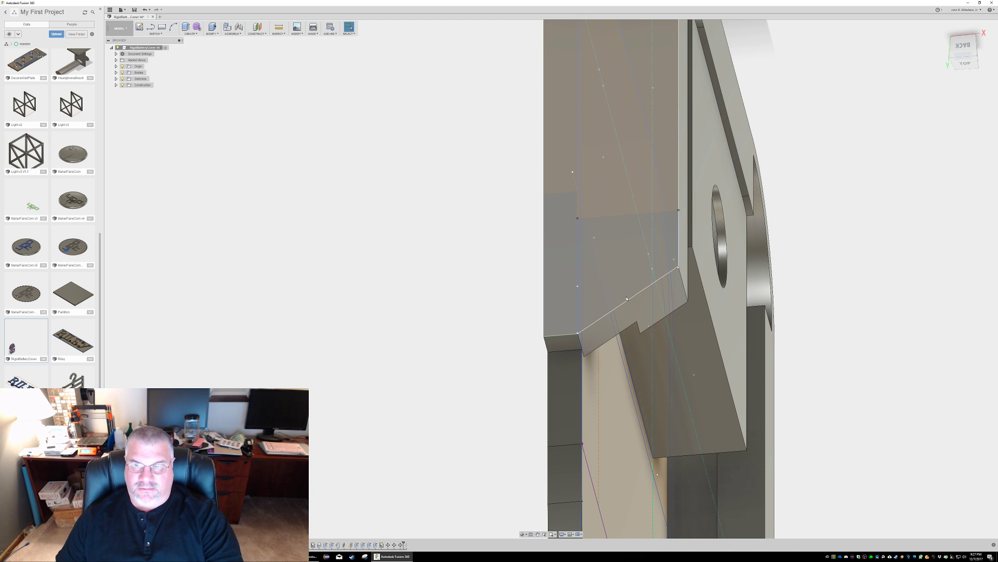
Step: Start a Move of faces in Rotate mode and select the small ledge face beside the sloped side wall
middle_click_drag(480, 268, 499, 280, "shift")
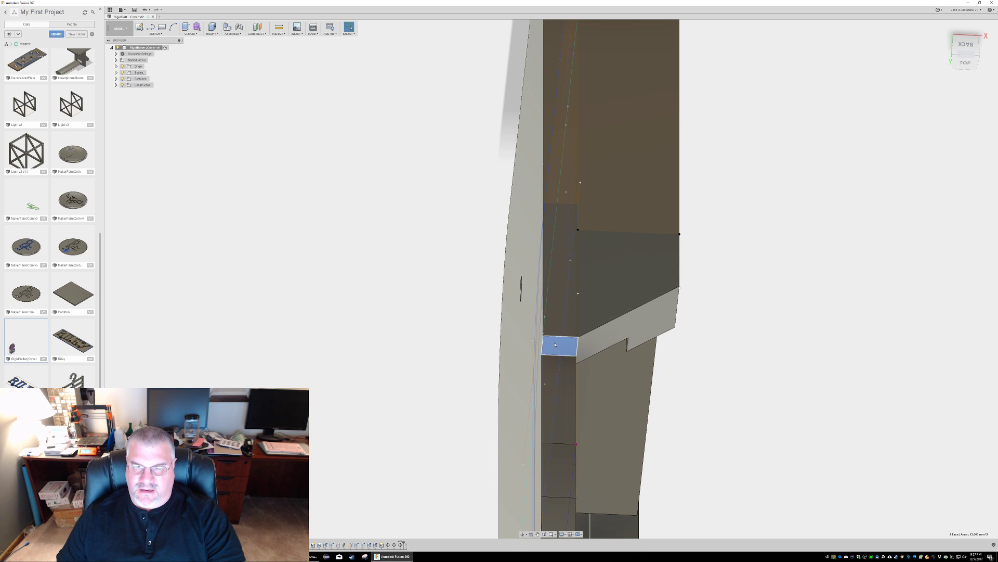
right_click(419, 173)
left_click(401, 182)
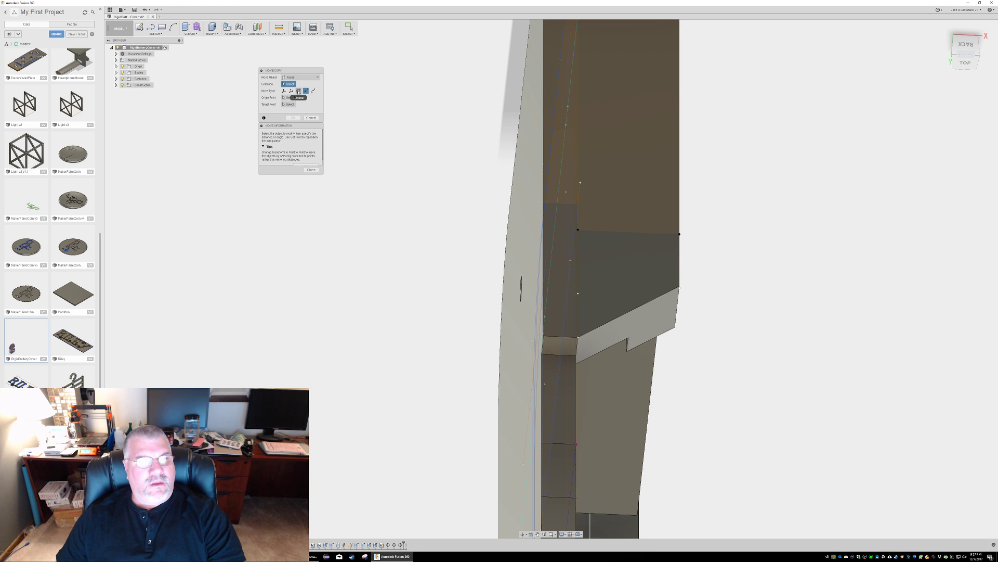
left_click(298, 91)
left_click(553, 348)
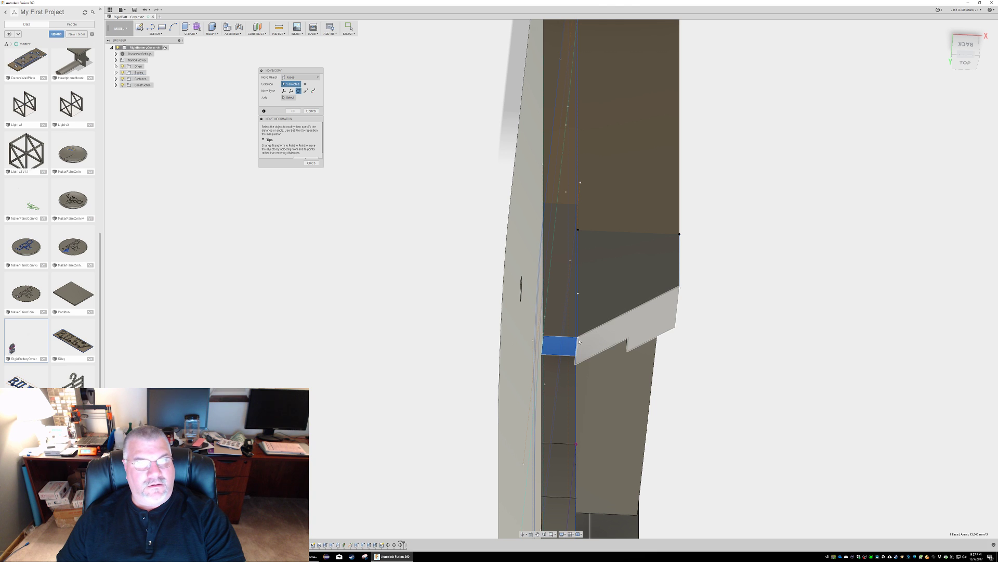
Step: Rotate the selected ledge face about its edge where it meets the side wall, aligning it with the wall's sloped top
left_click(289, 98)
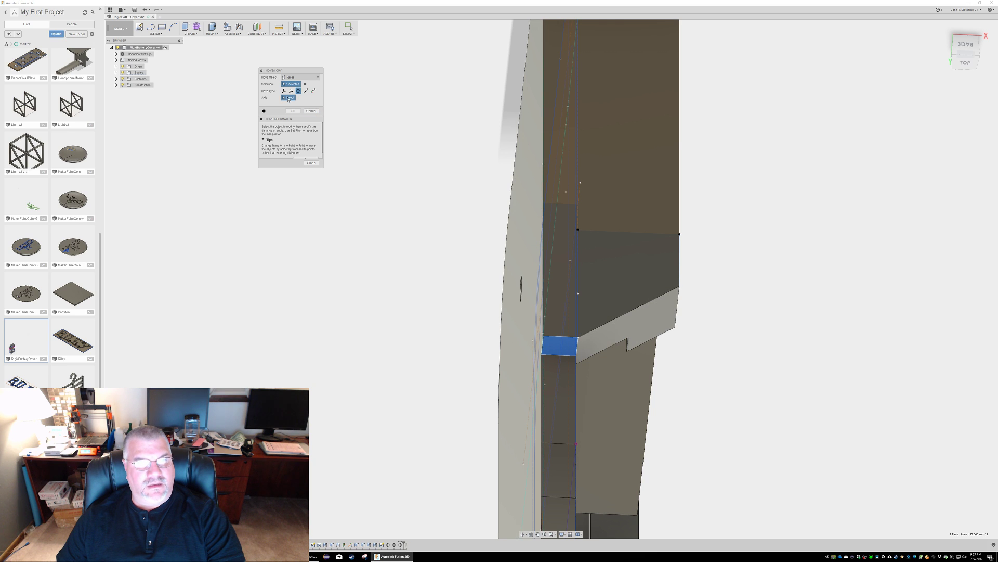
left_click(578, 346)
left_click_drag(577, 365, 593, 362)
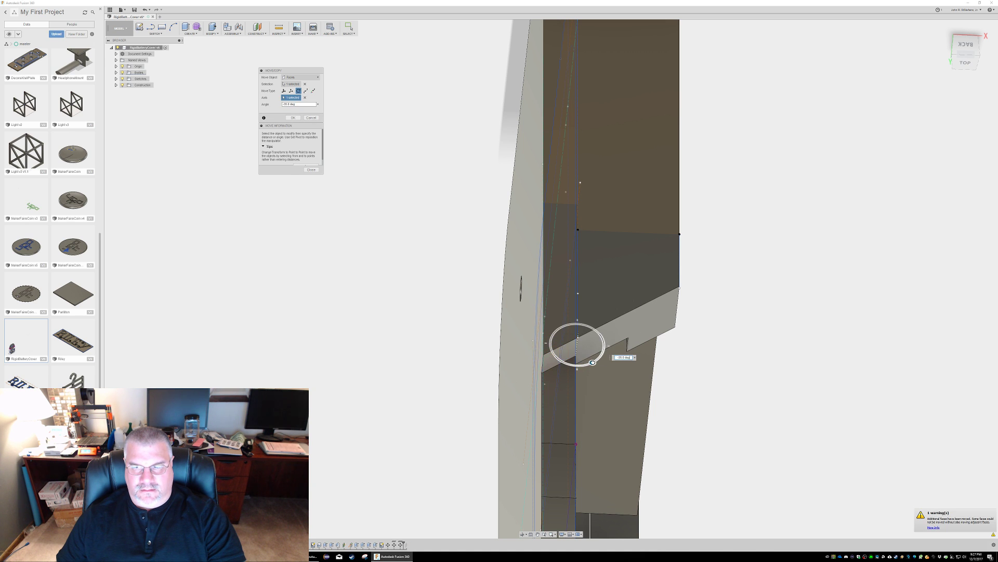
middle_click_drag(735, 328, 764, 341, "shift")
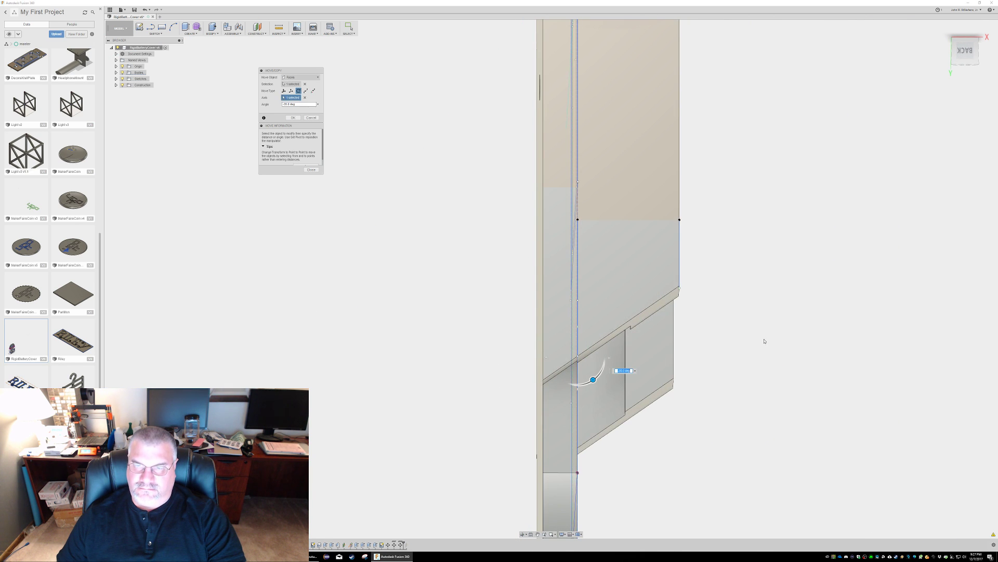
left_click(293, 117)
Step: Rotate the opposite ledge's small top face about its inner edge with Move, matching the slope of the adjoining side wall
middle_click_drag(755, 263, 801, 227, "shift")
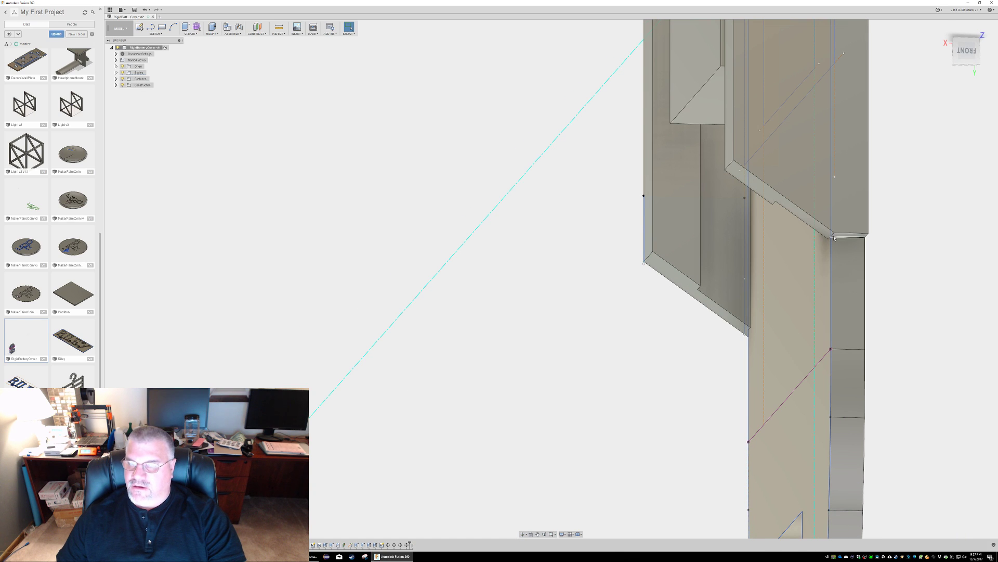
right_click(894, 244)
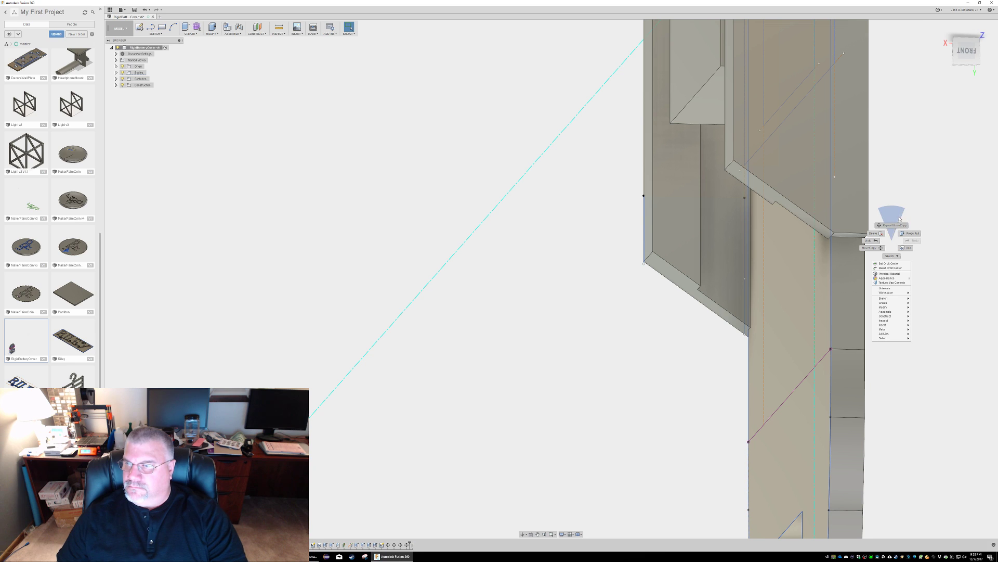
left_click(869, 247)
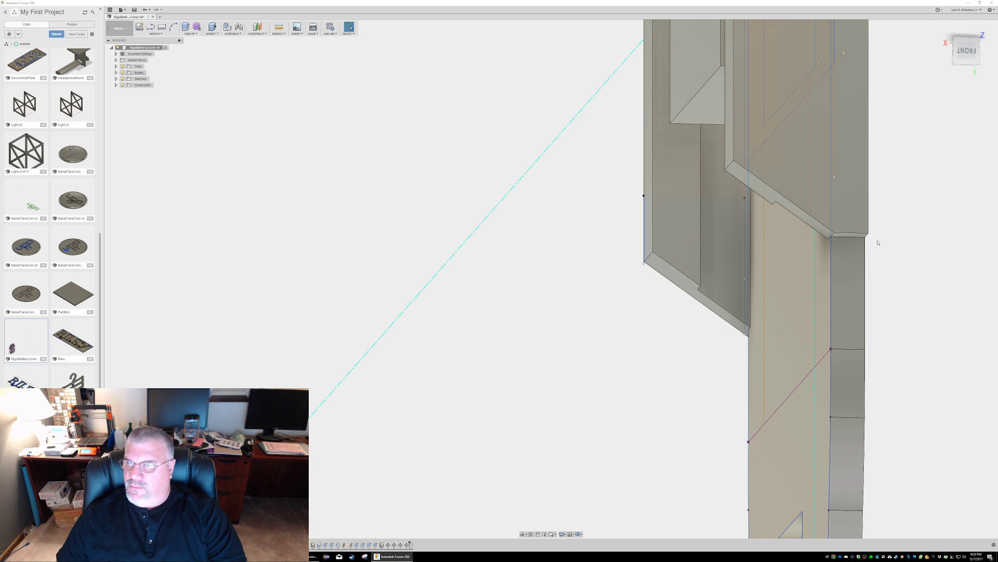
left_click(851, 237)
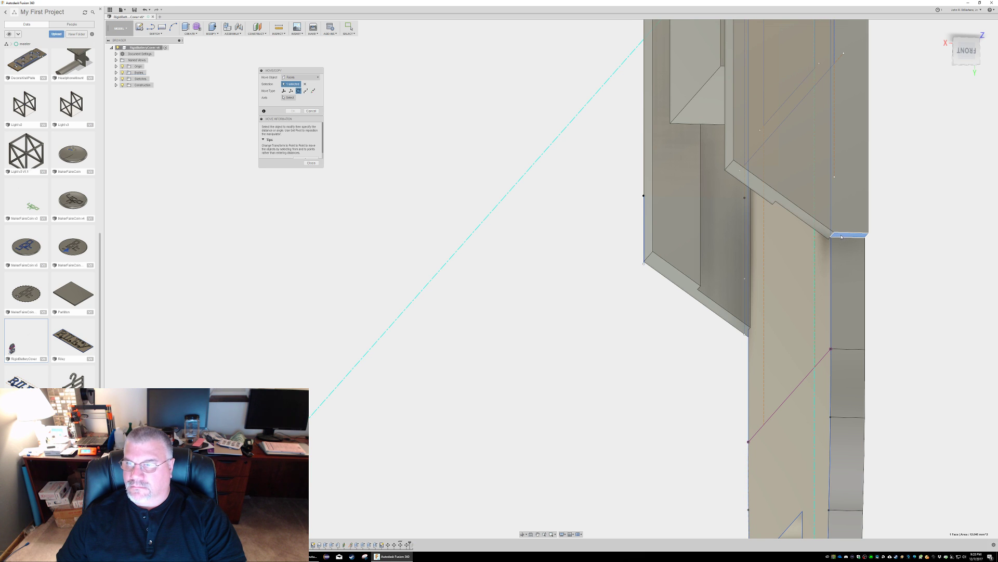
left_click(291, 99)
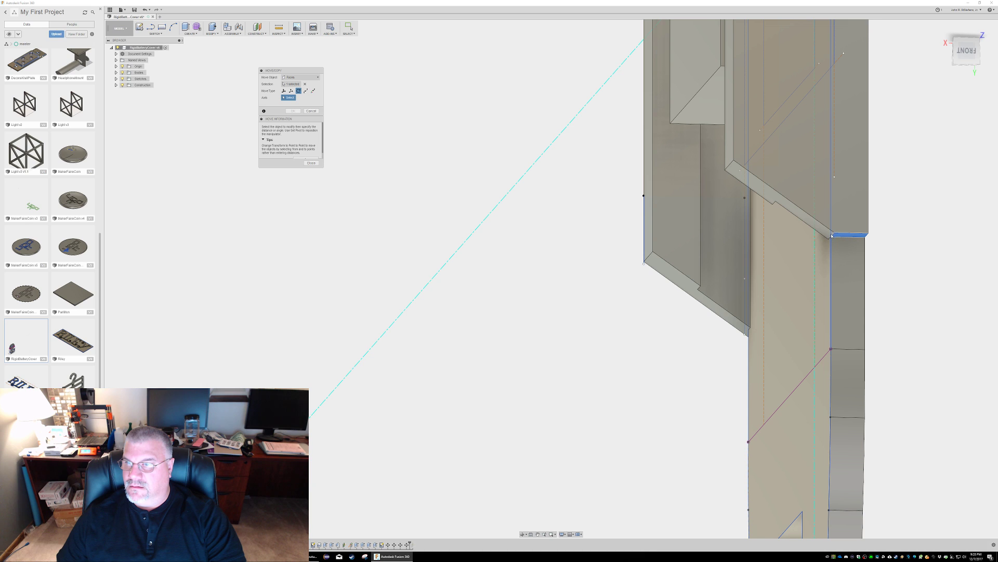
left_click(858, 240)
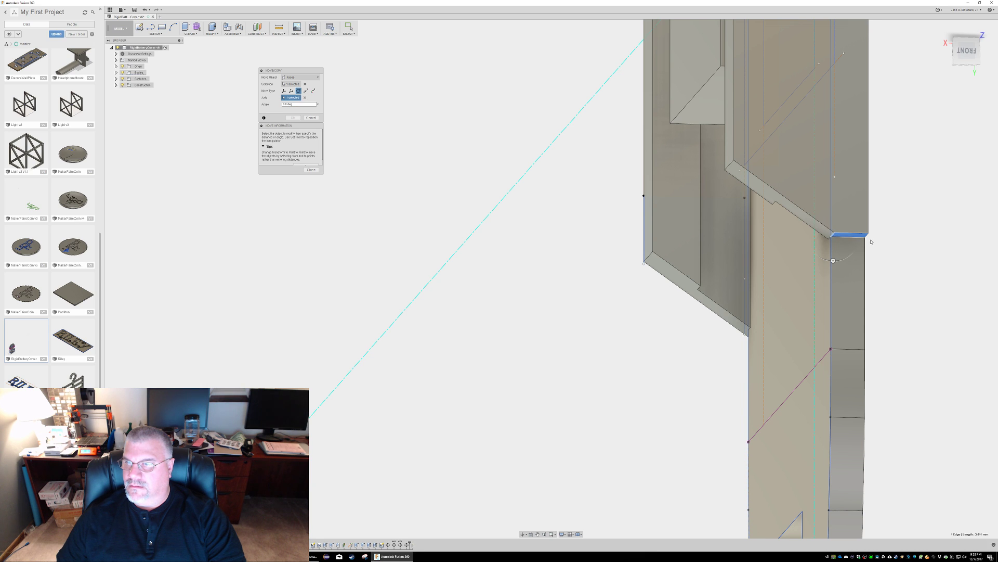
left_click_drag(833, 260, 815, 263)
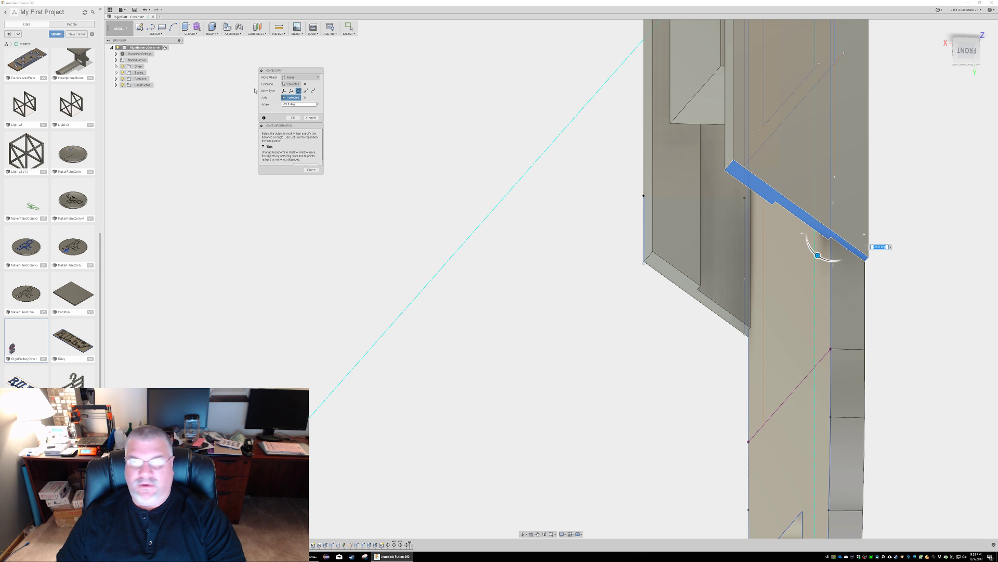
left_click(292, 117)
middle_click_drag(919, 228, 971, 233, "shift")
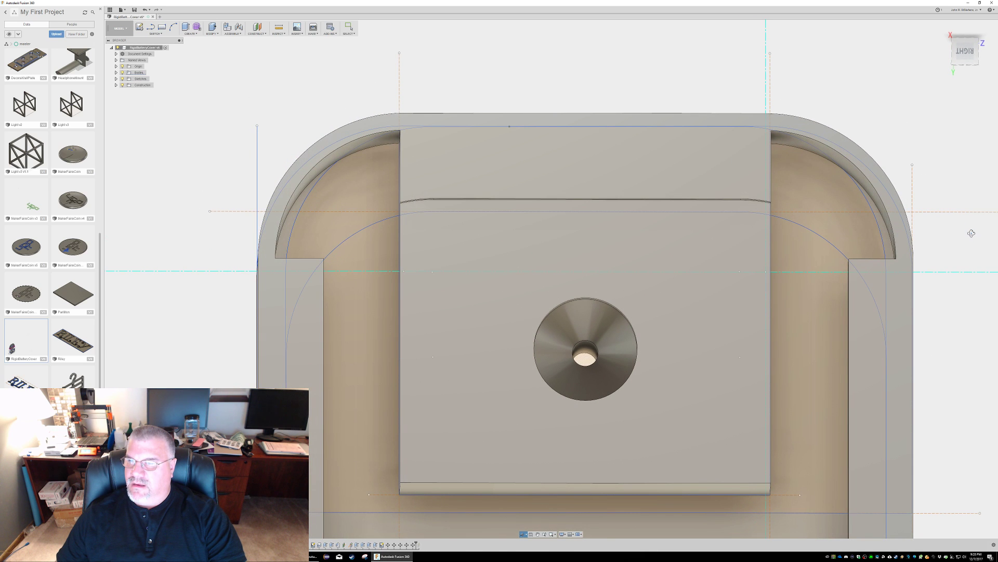
middle_click_drag(972, 233, 954, 245, "shift")
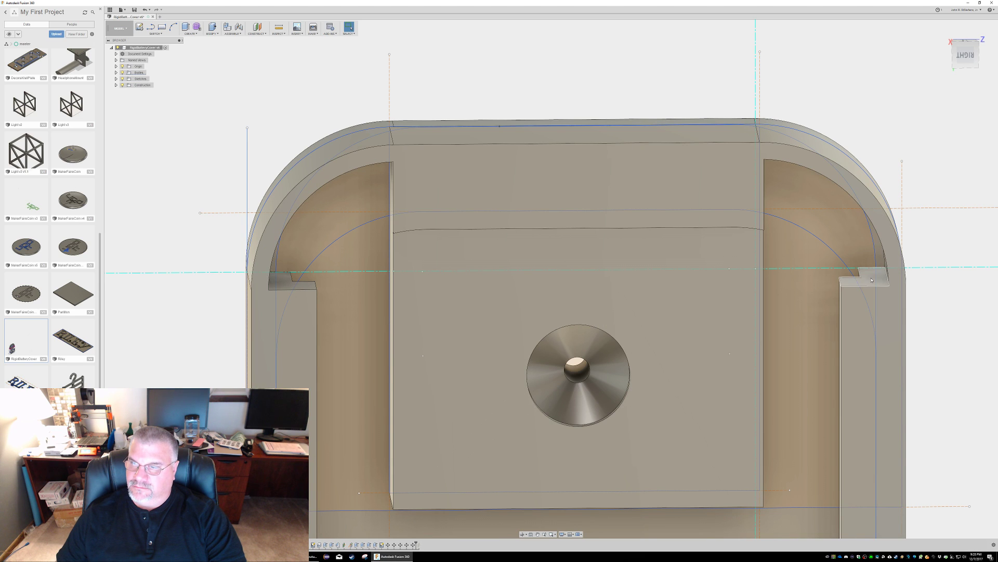
right_click(884, 130)
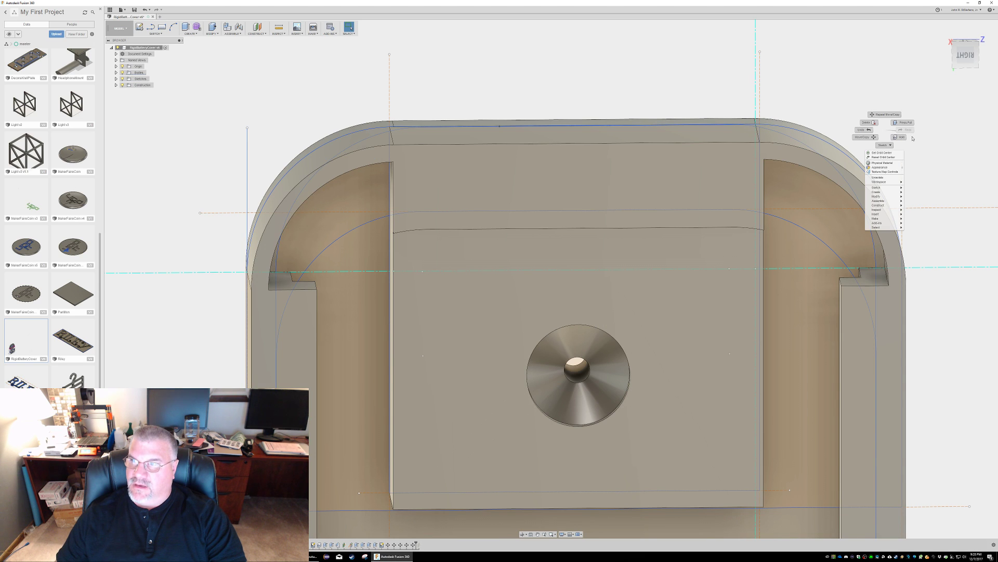
left_click(868, 142)
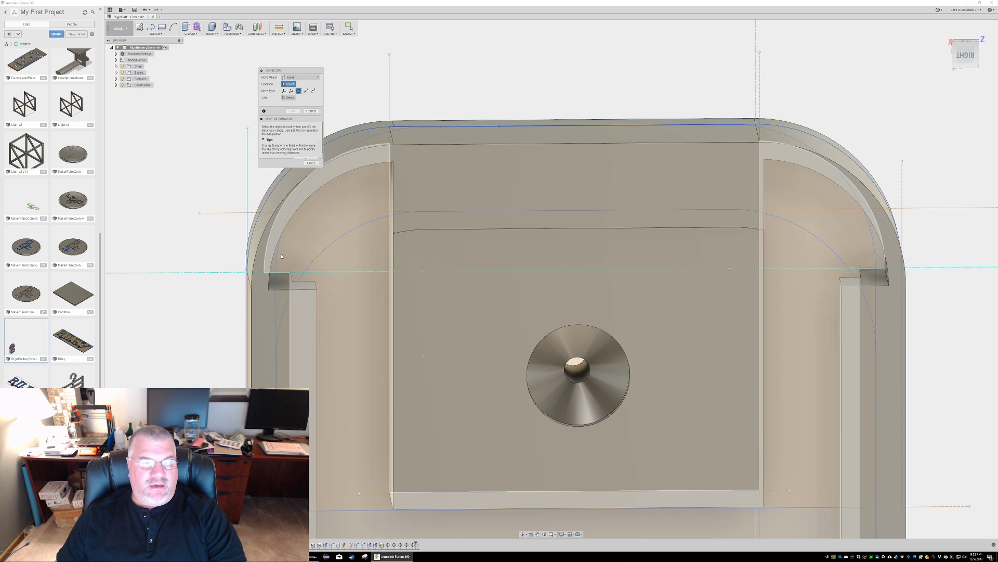
left_click(282, 283)
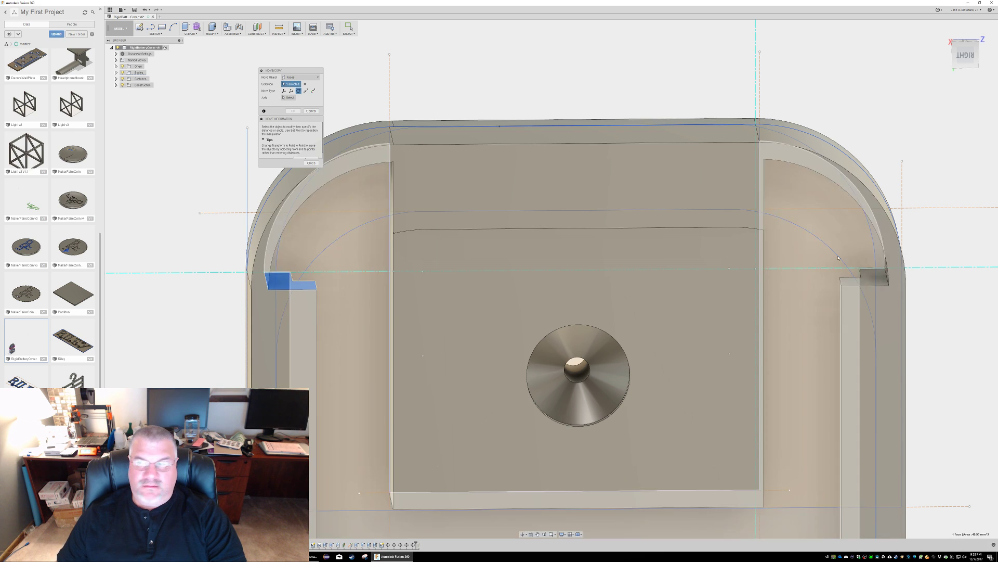
left_click(874, 280)
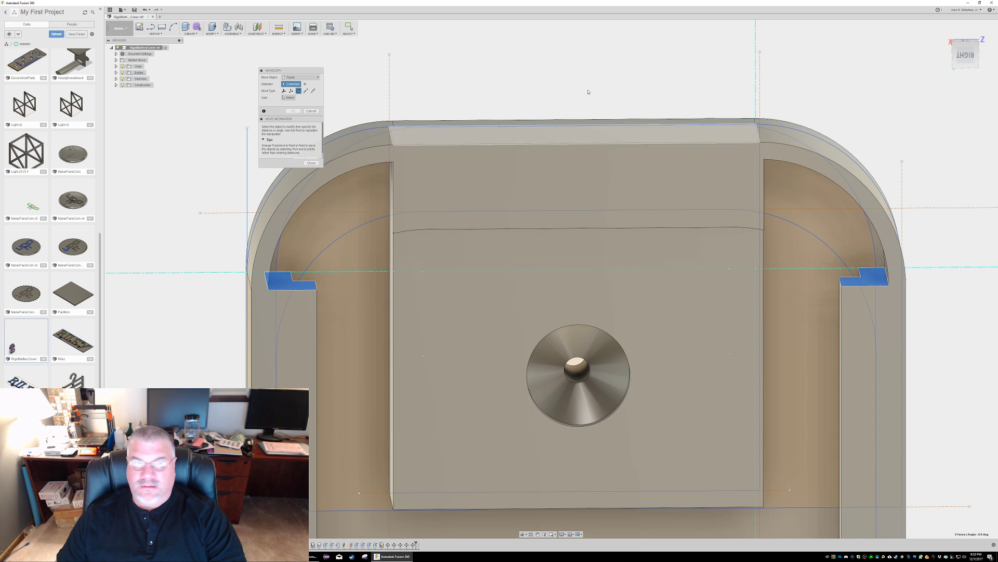
left_click(285, 91)
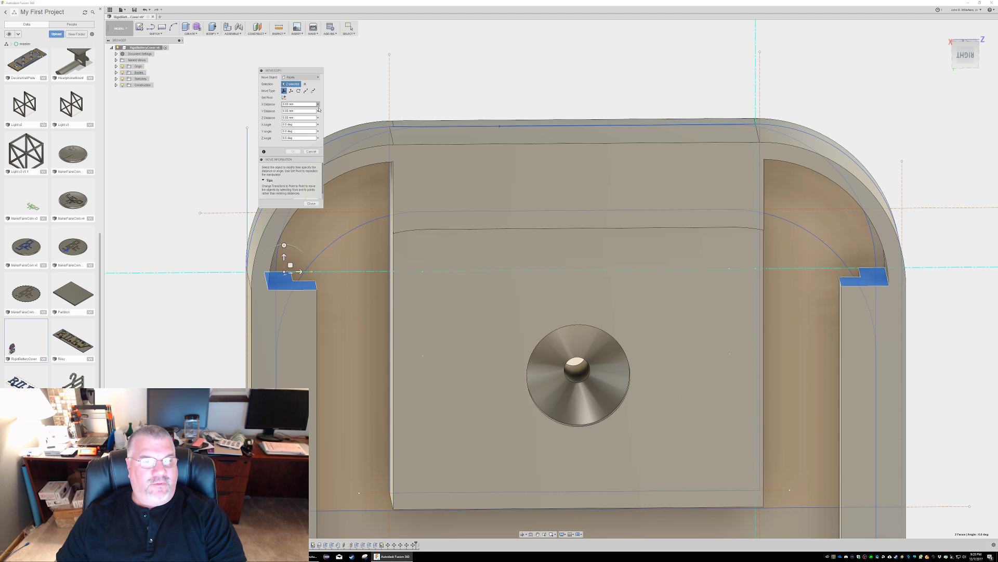
left_click_drag(288, 266, 285, 174)
left_click_drag(300, 74, 213, 61)
left_click_drag(286, 170, 284, 164)
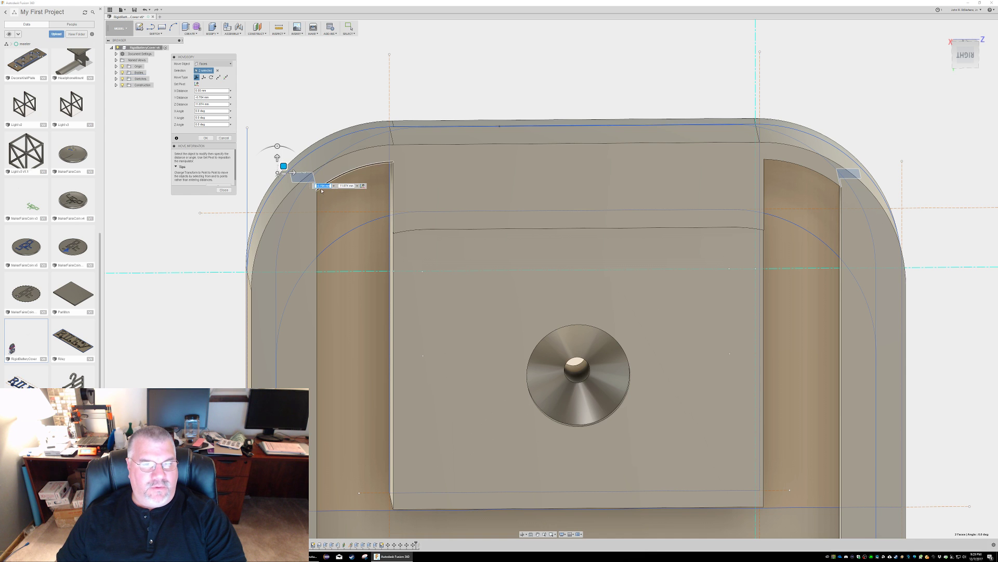
scroll(321, 190, "up", 10)
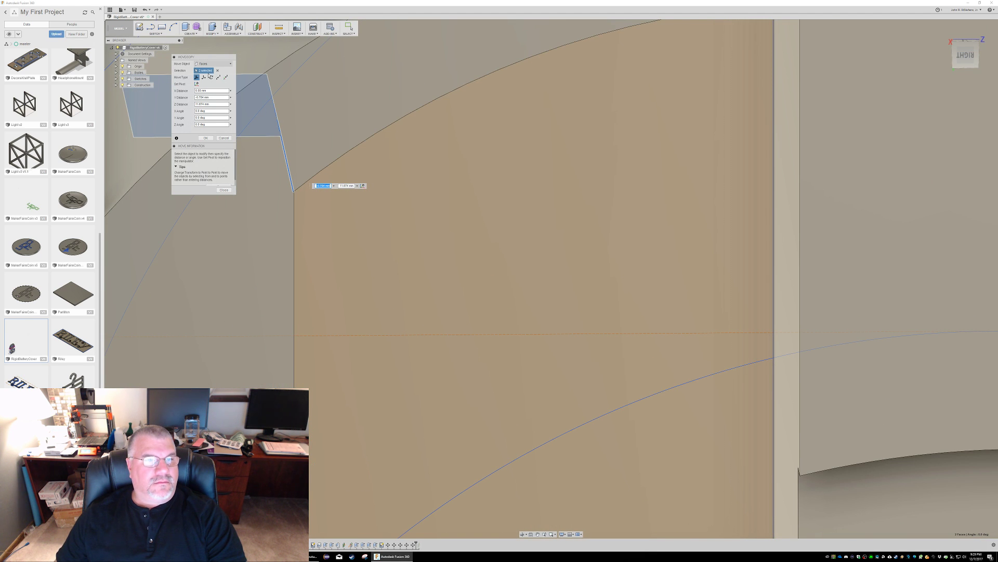
left_click(224, 138)
scroll(348, 249, "down", 8)
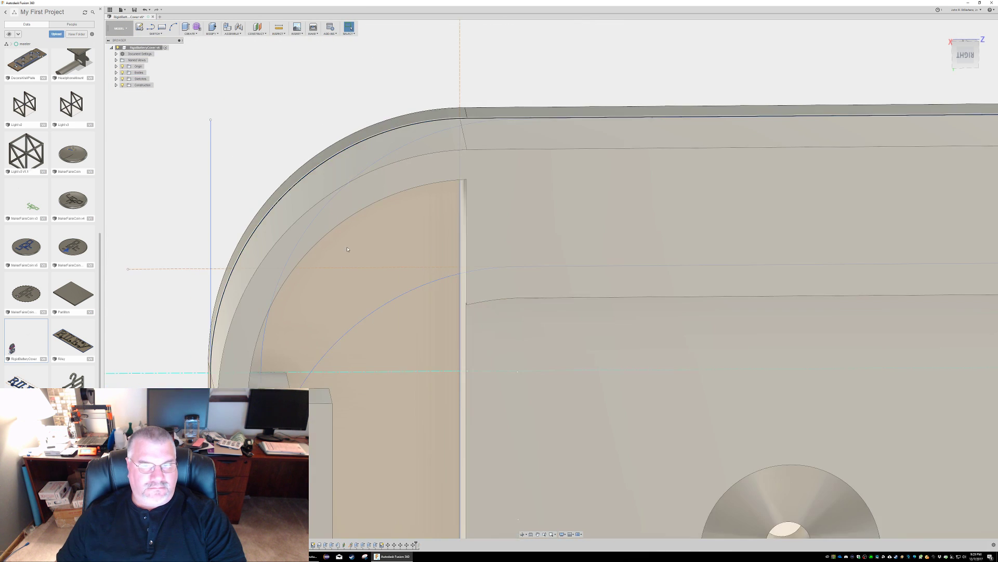
Step: Start a sketch on the cover's flat rim face through the Project command and close Project without picking any geometry
scroll(347, 249, "down", 3)
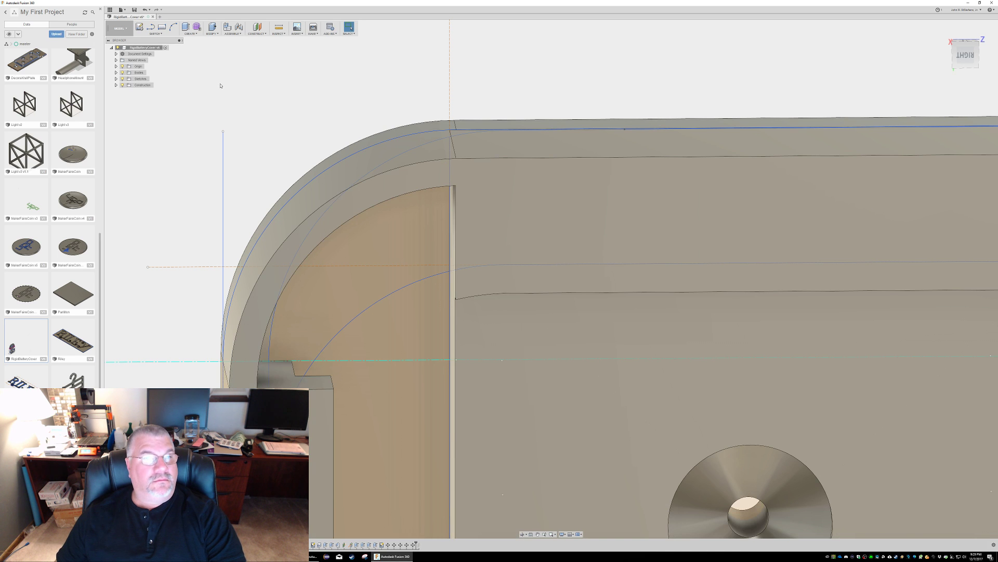
left_click(314, 408)
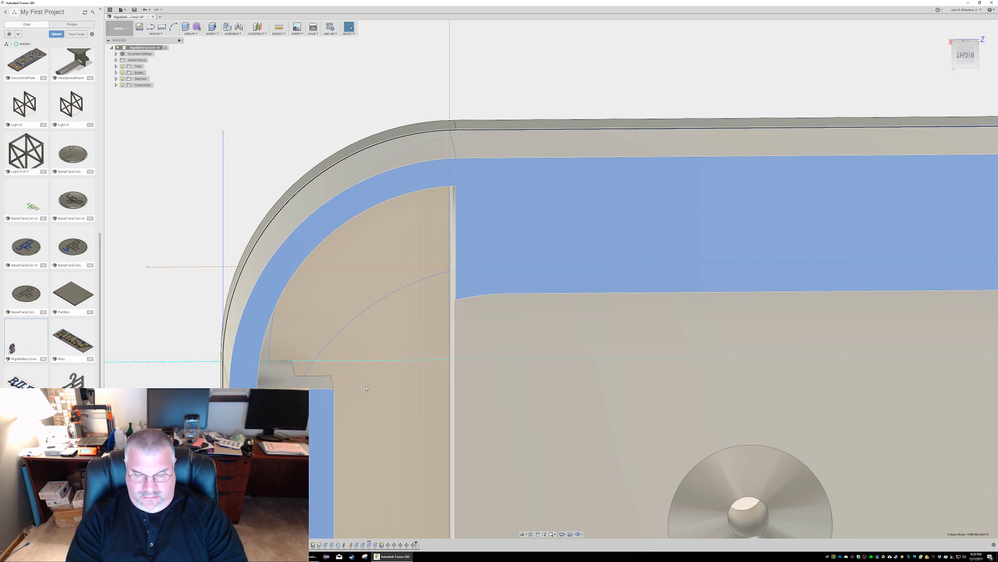
key("p")
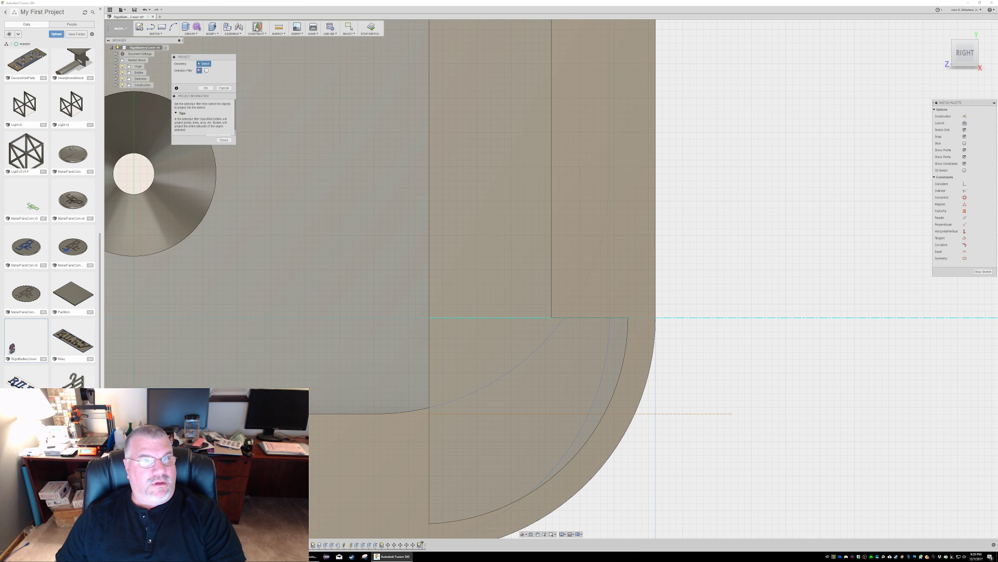
left_click(206, 88)
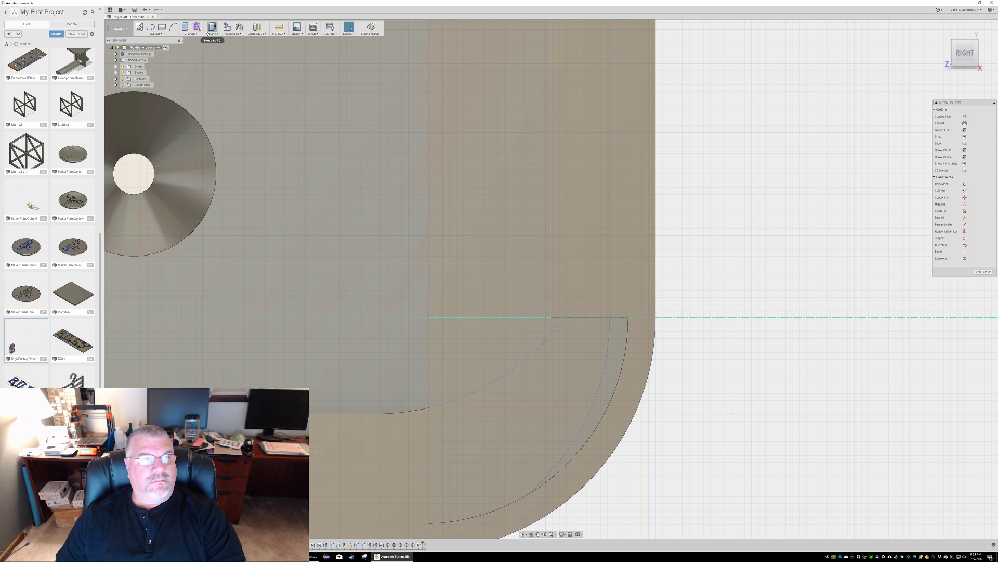
Step: Sketch a vertical line from the ledge's inner corner to the curved inner edge of the rounded corner and make it construction
left_click(164, 34)
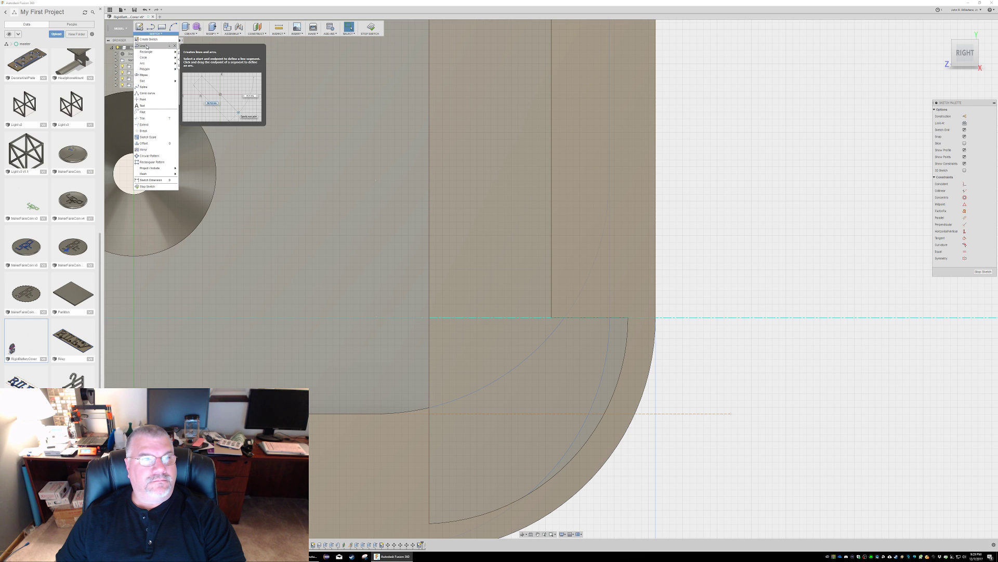
left_click(148, 46)
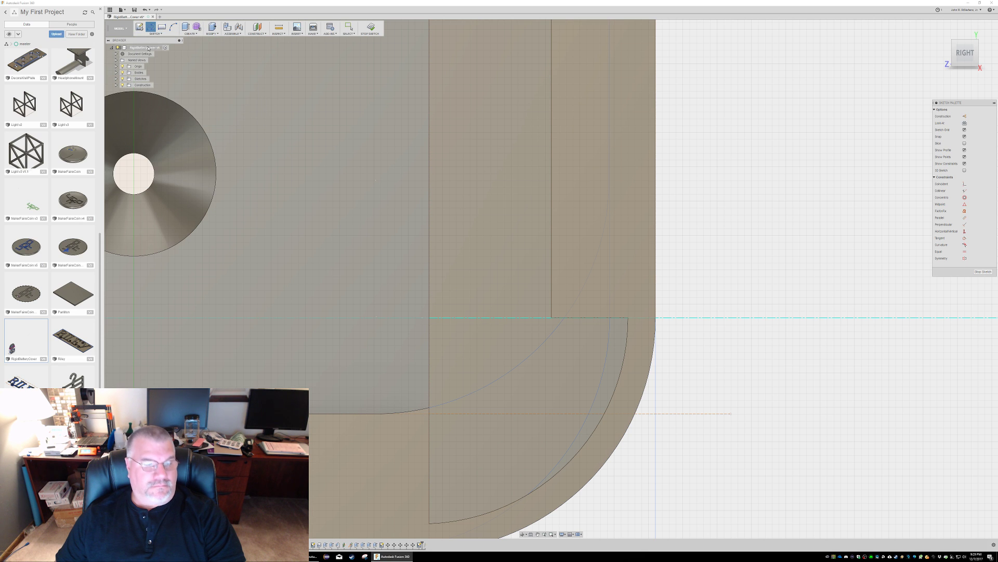
left_click(551, 318)
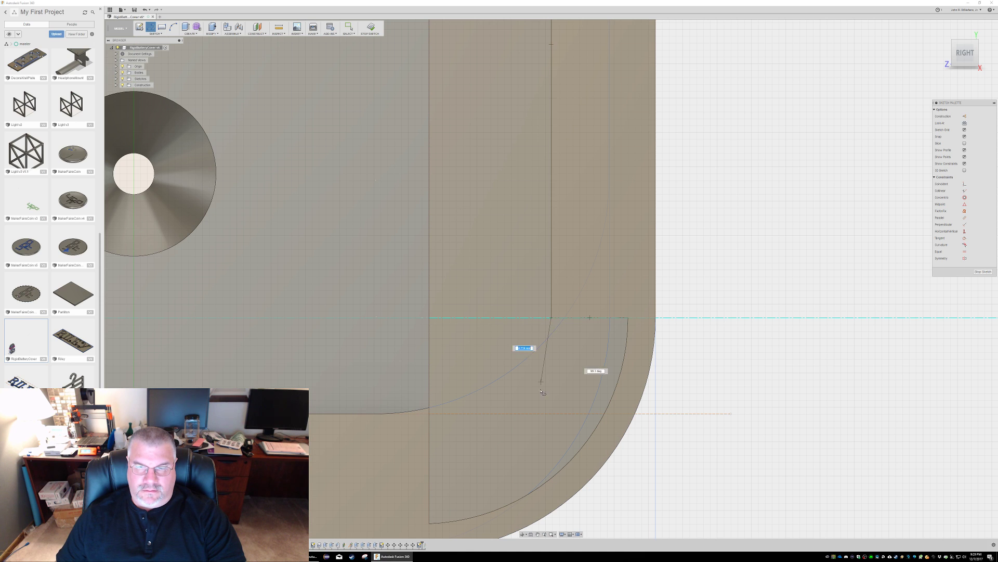
left_click(553, 481)
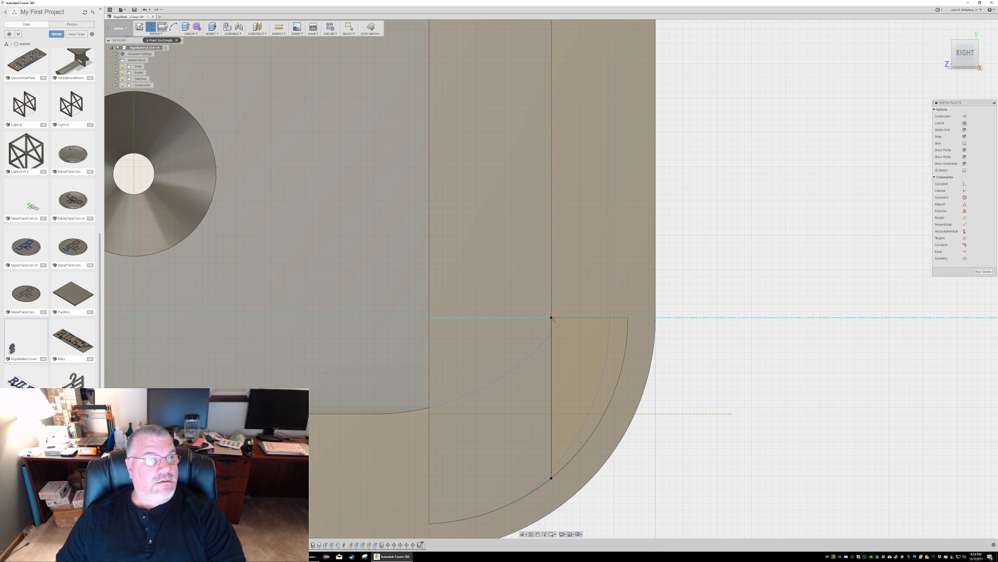
key("Escape")
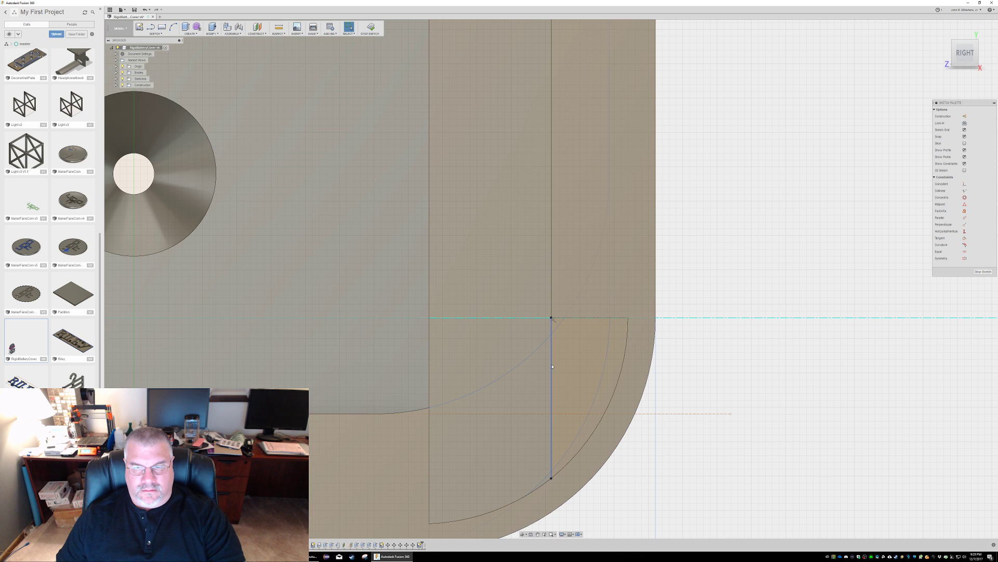
left_click(552, 366)
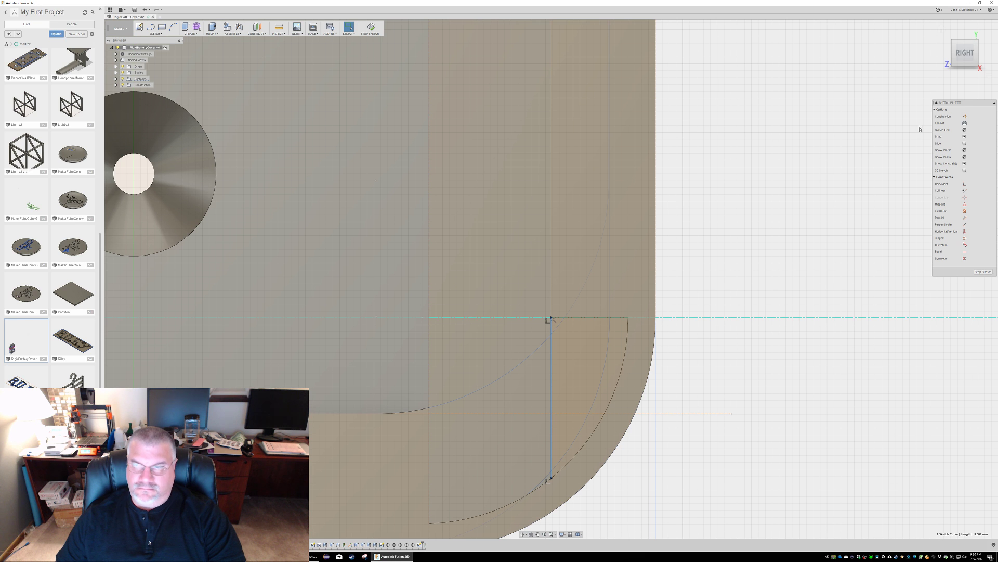
left_click(965, 116)
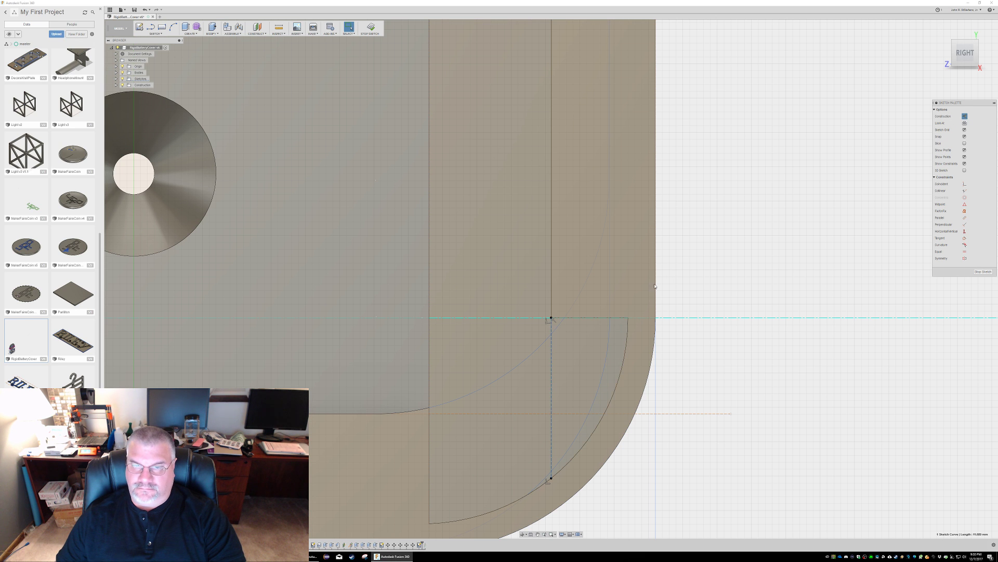
Step: Sketch a vertical construction line from the opposite ledge's inner corner to the other rounded corner's curved inner edge, and finish the sketch
middle_click_drag(701, 288, 997, 246)
middle_click_drag(275, 279, 566, 270)
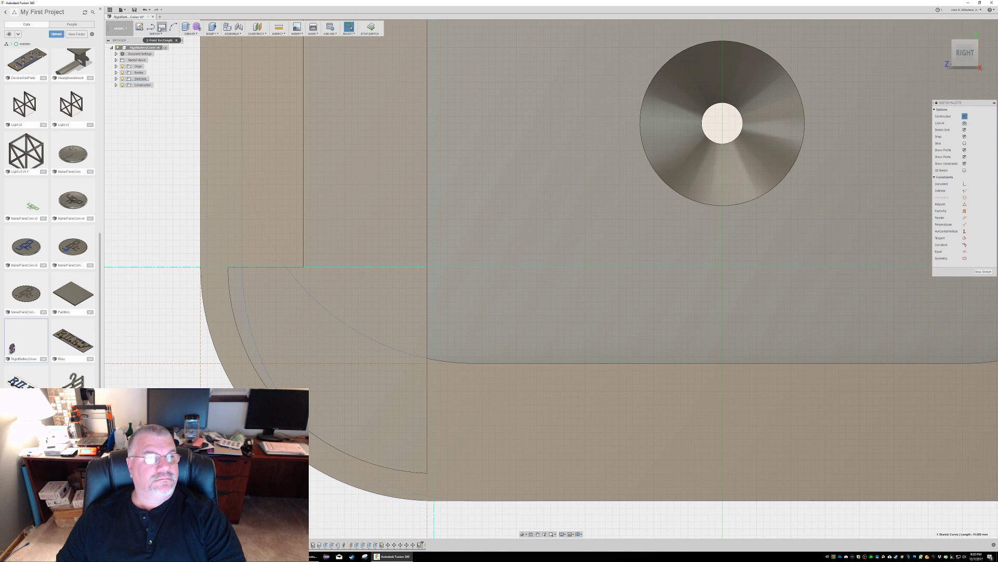
left_click(155, 33)
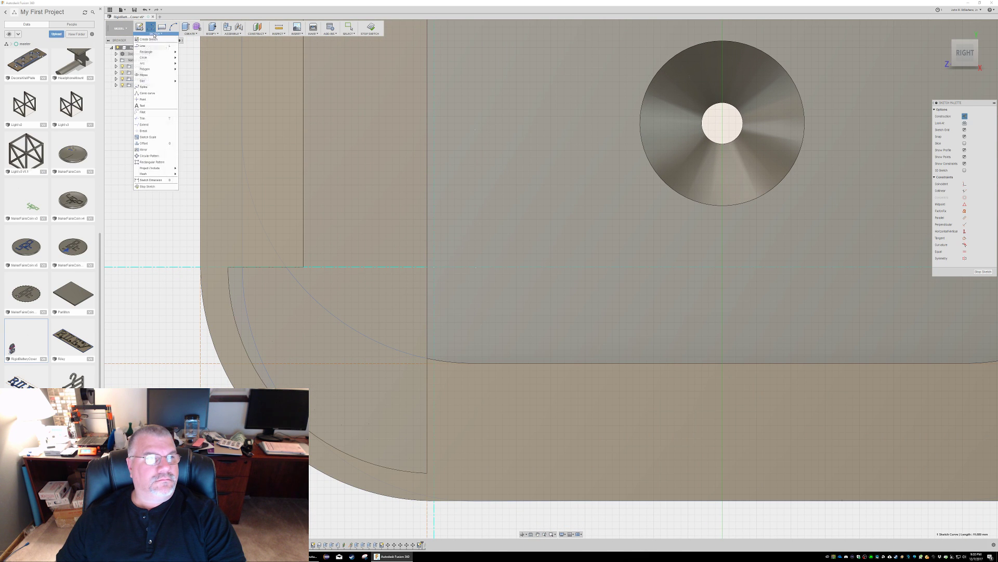
left_click(147, 46)
left_click(303, 268)
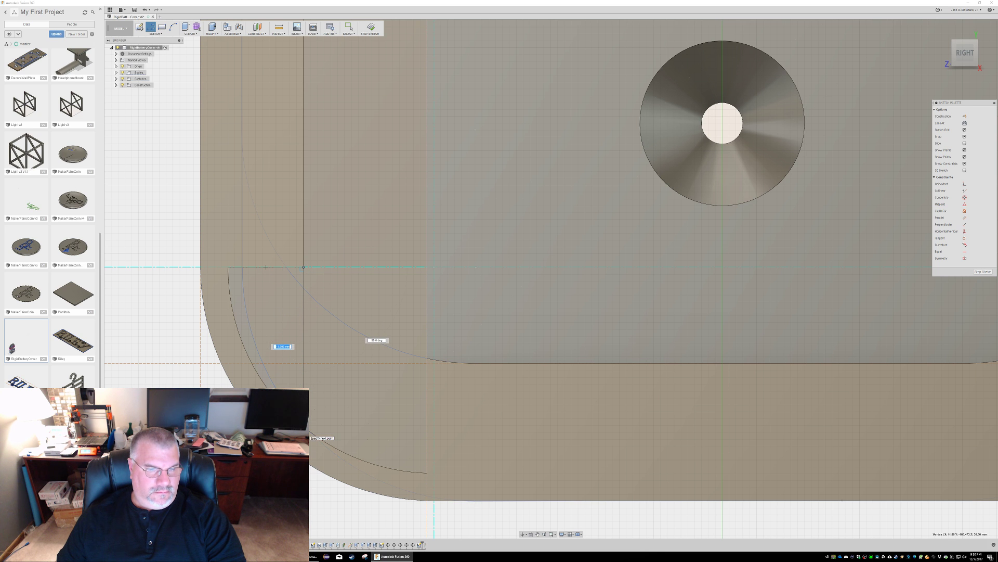
scroll(304, 429, "down", 2)
scroll(304, 429, "up", 5)
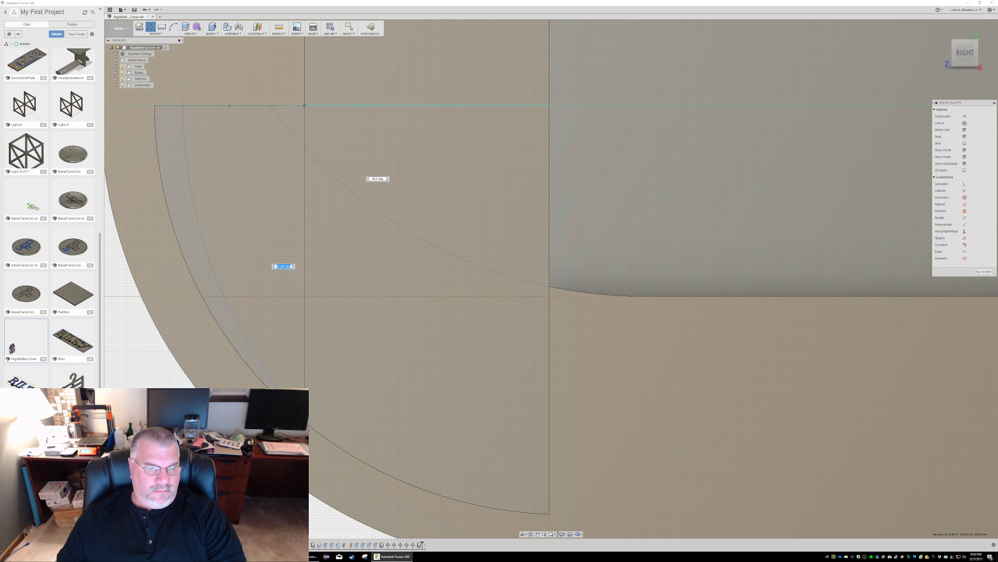
left_click(309, 427)
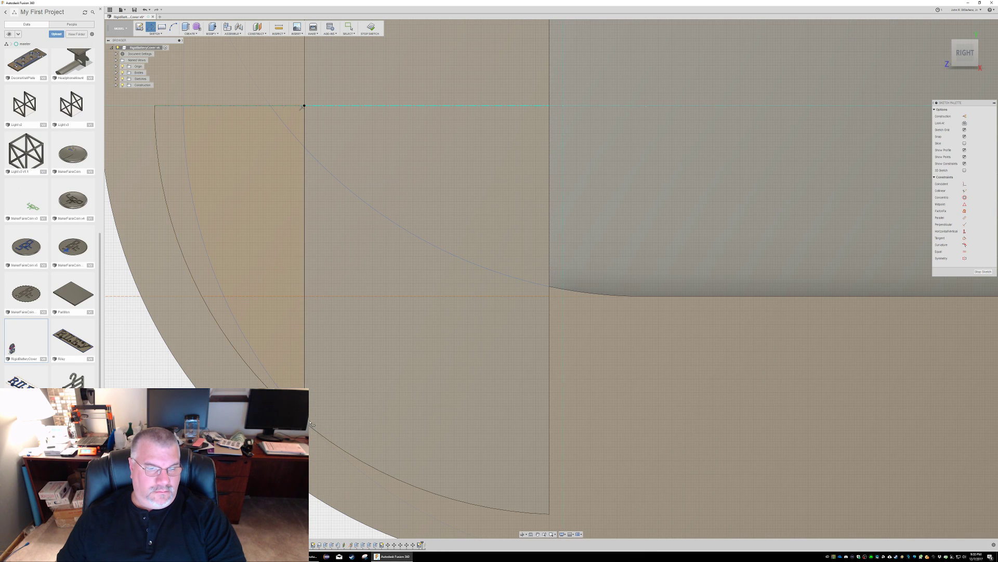
key("Escape")
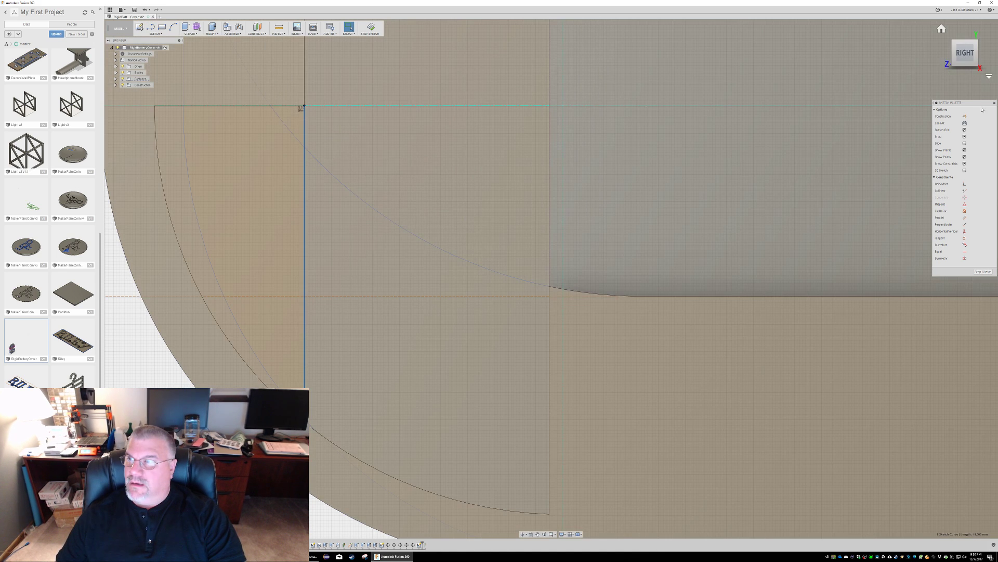
scroll(526, 256, "down", 5)
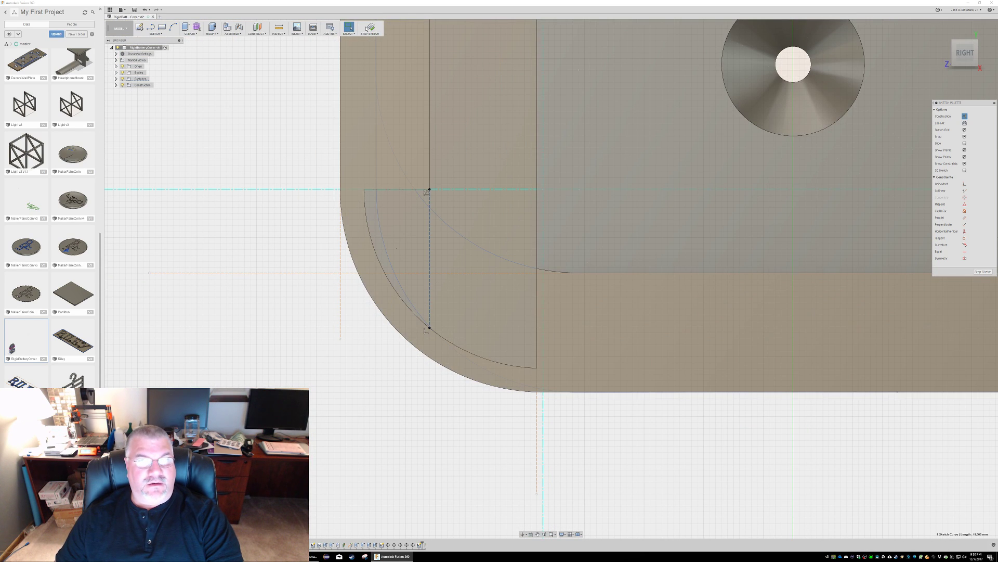
left_click(371, 28)
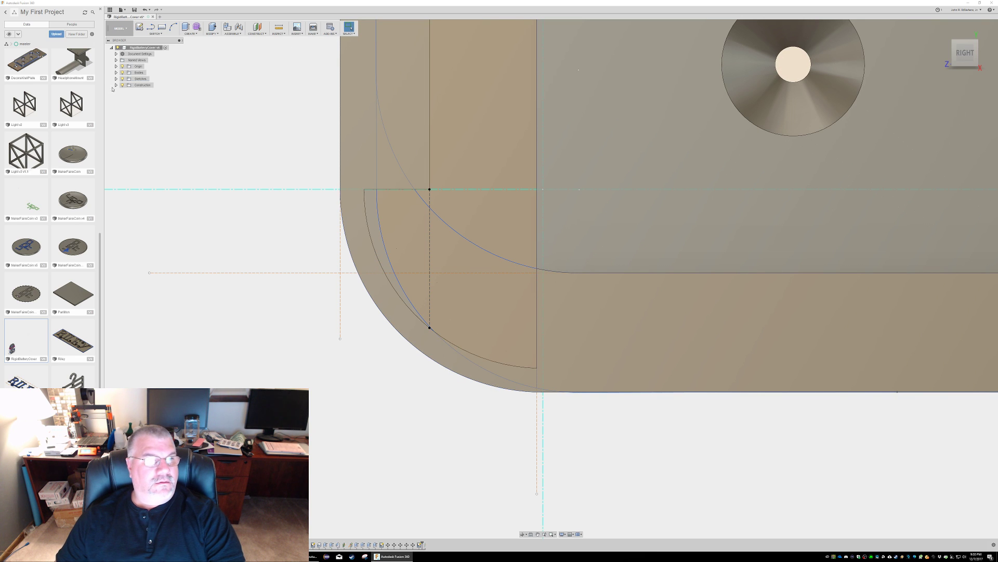
Step: Move both ledges' end faces point to point, from the construction line's upper end at the ledge corner to its lower end on the rounded edge
mouse_move(248, 167)
middle_mouse_down("shift")
mouse_move(249, 156)
mouse_move(239, 156)
middle_mouse_up("shift")
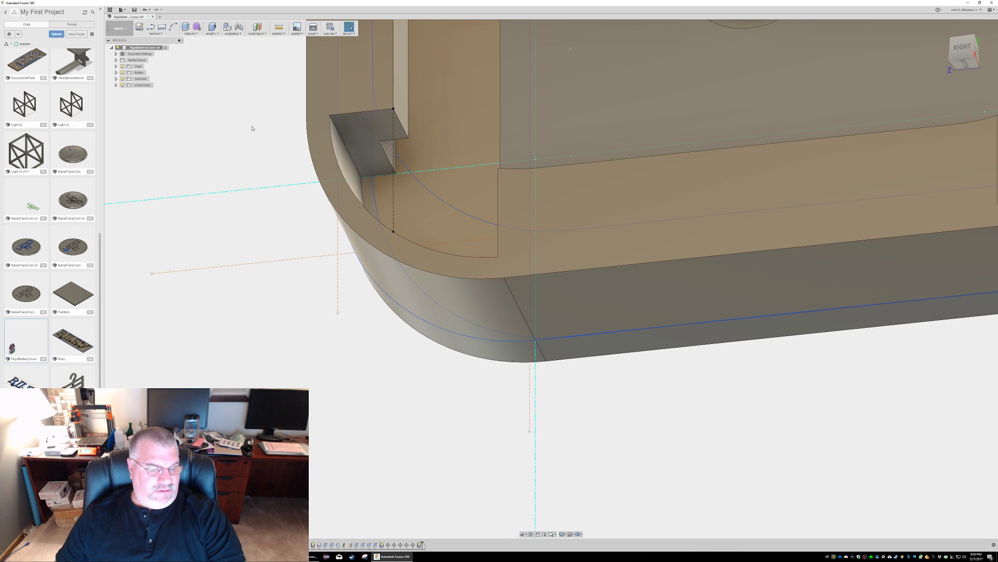
right_click(247, 129)
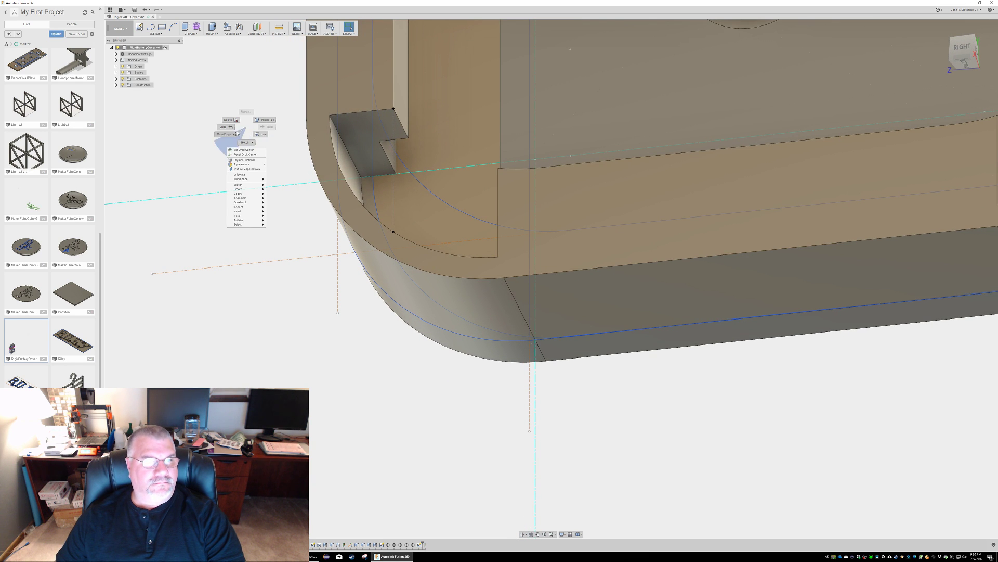
left_click(225, 135)
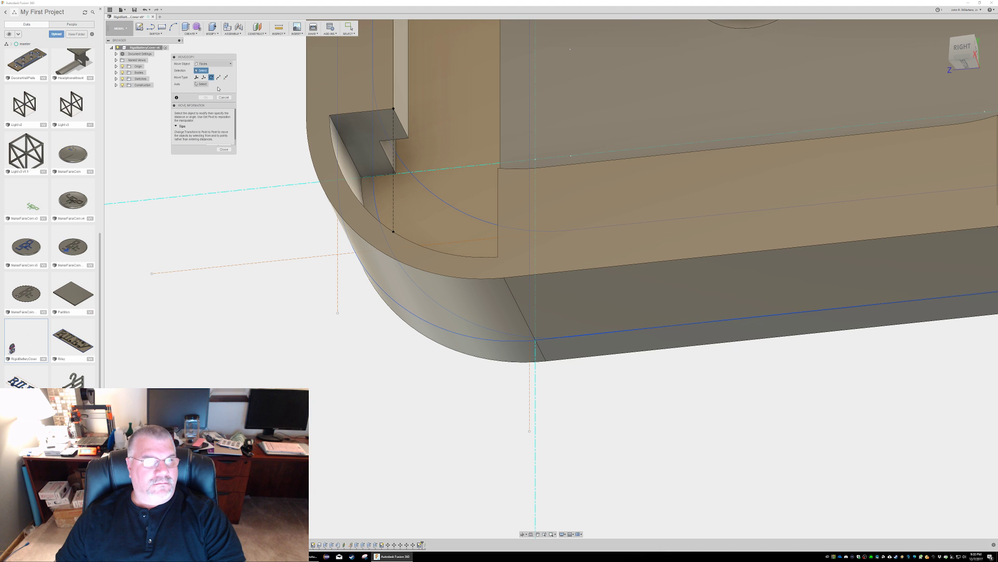
left_click(361, 140)
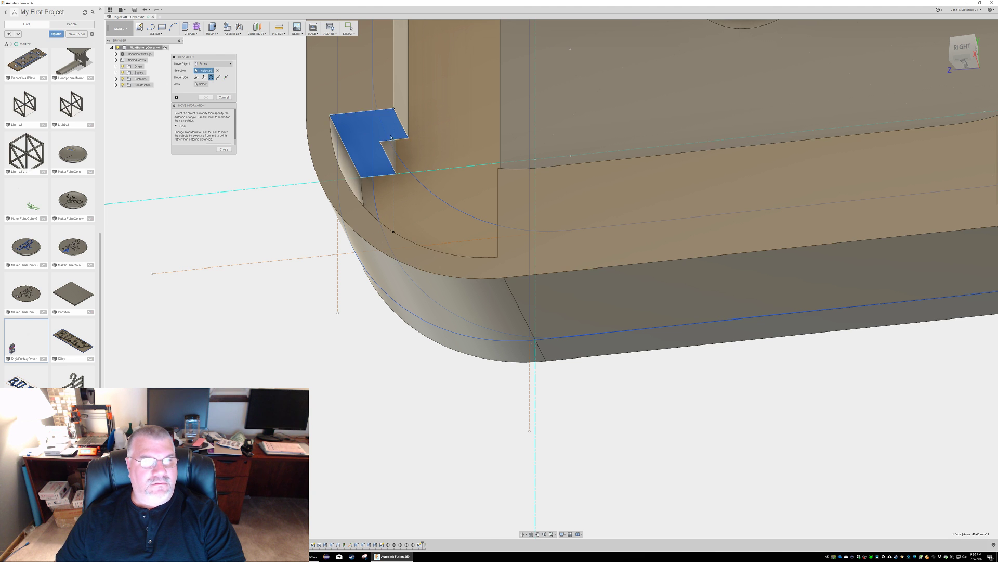
middle_click_drag(838, 183, 525, 223)
left_click(793, 117)
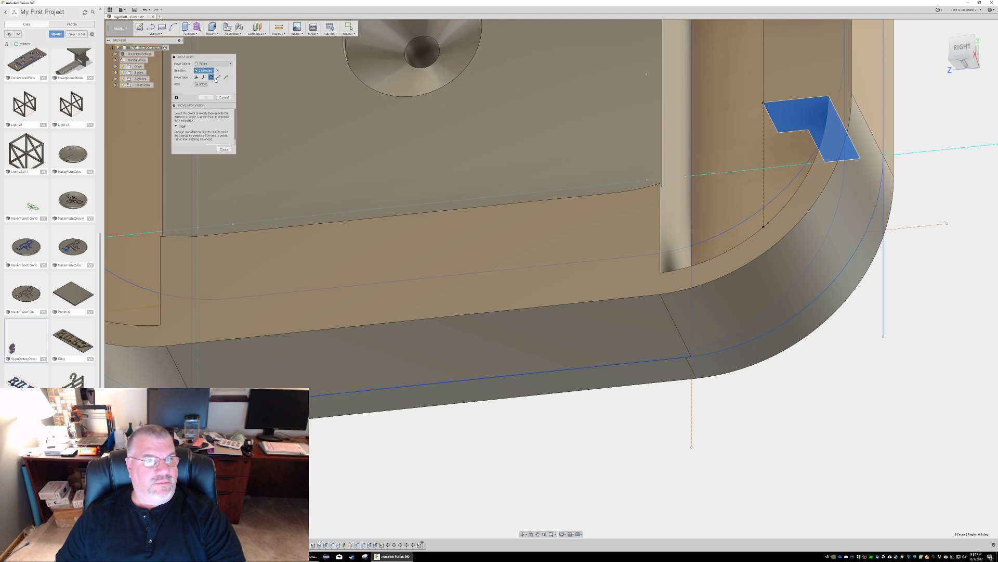
left_click(217, 77)
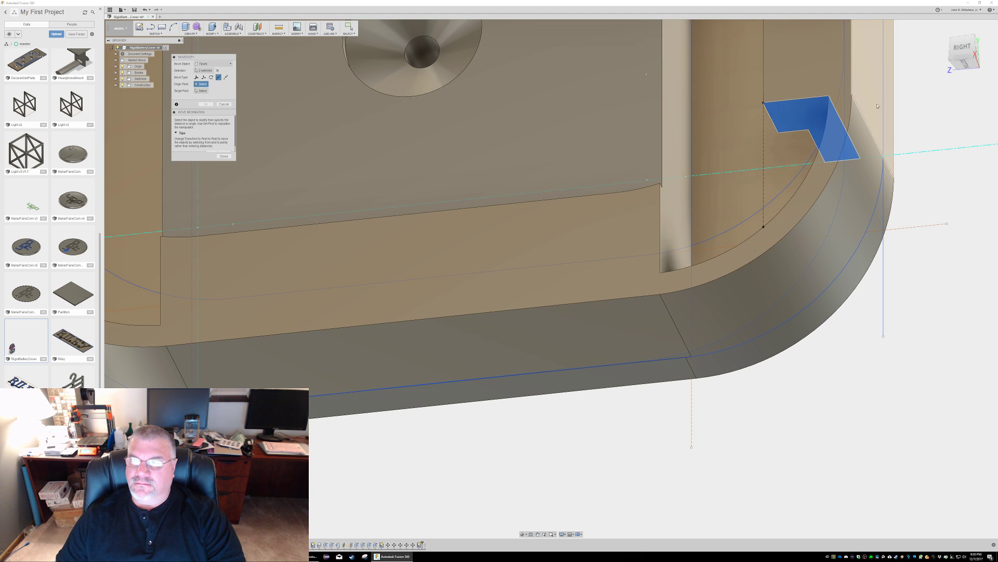
left_click(764, 102)
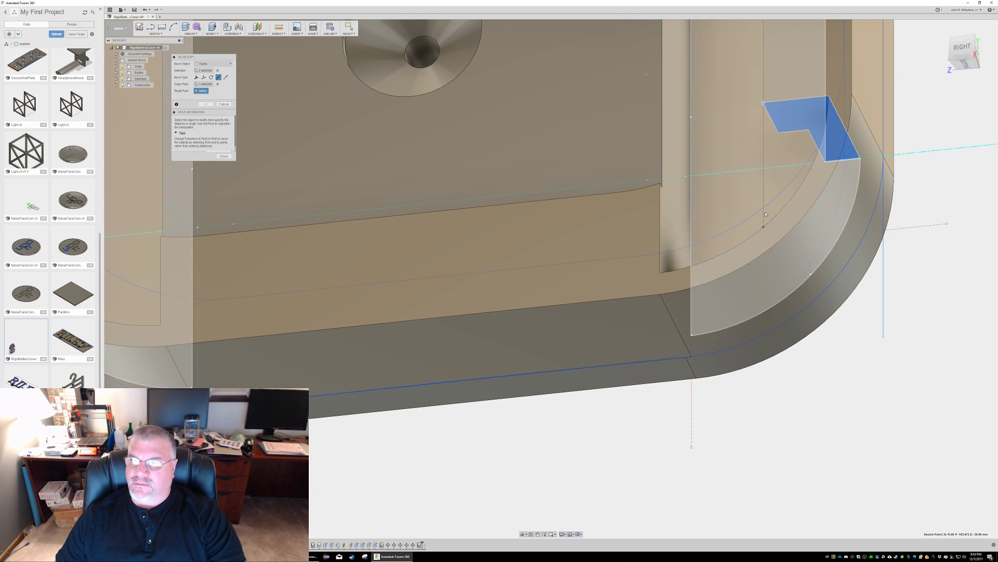
left_click(763, 227)
middle_click_drag(881, 279, 905, 308, "shift")
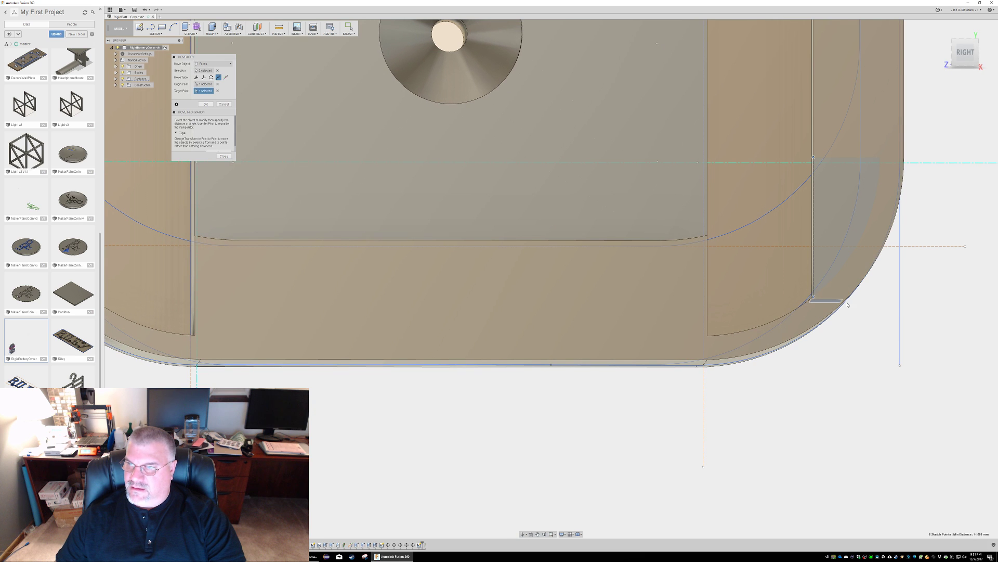
middle_click_drag(870, 304, 901, 306, "shift")
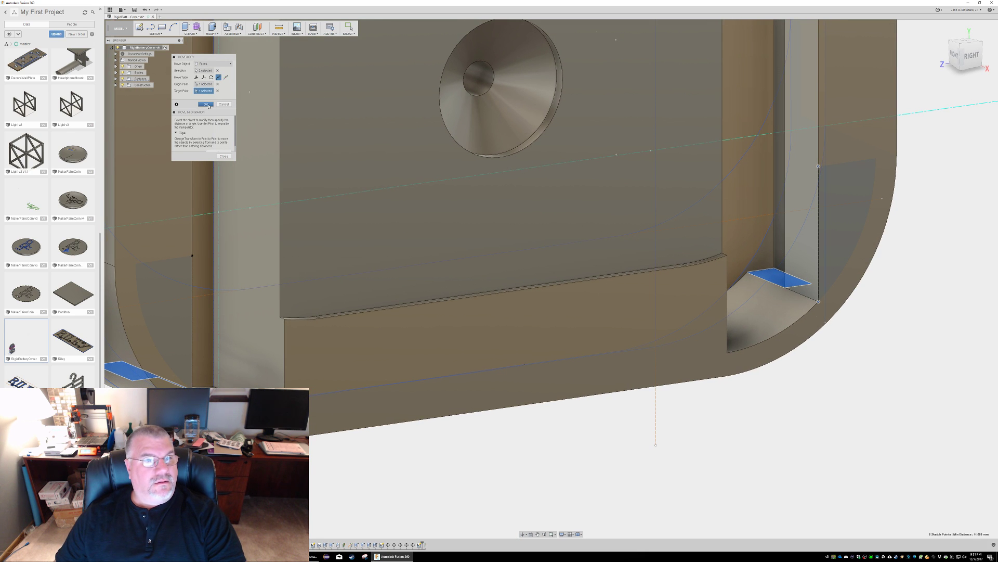
left_click(207, 105)
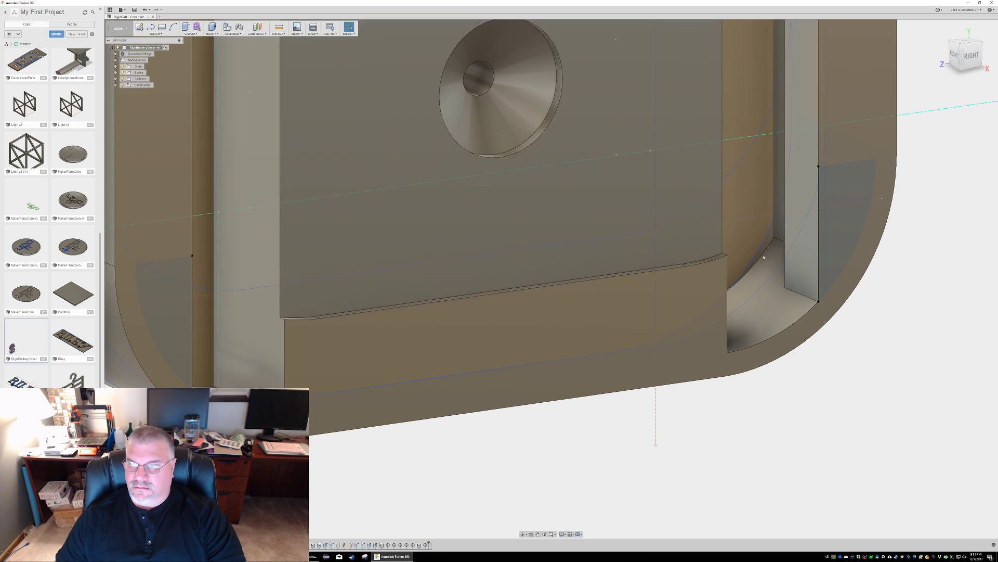
Step: Examine the extended ledges in the rounded corners and the whole inside of the battery cover from several angles
middle_click_drag(934, 266, 912, 261, "shift")
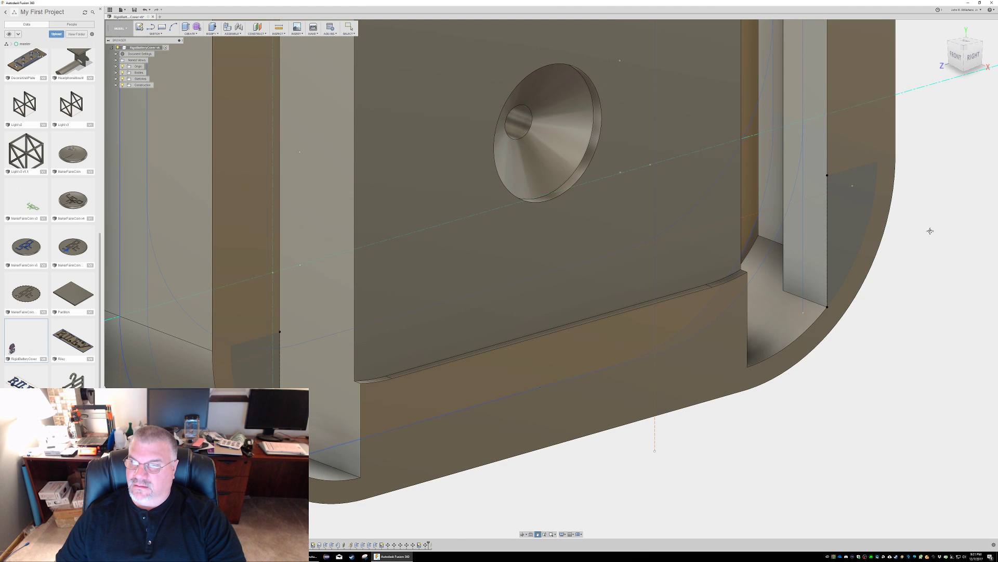
middle_click_drag(930, 231, 886, 297)
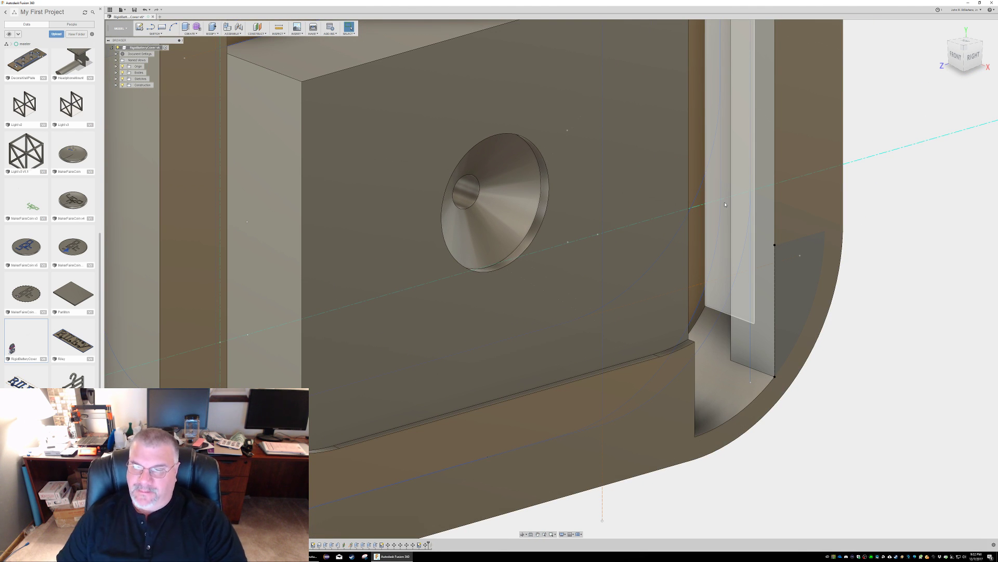
middle_click_drag(773, 213, 812, 267, "shift")
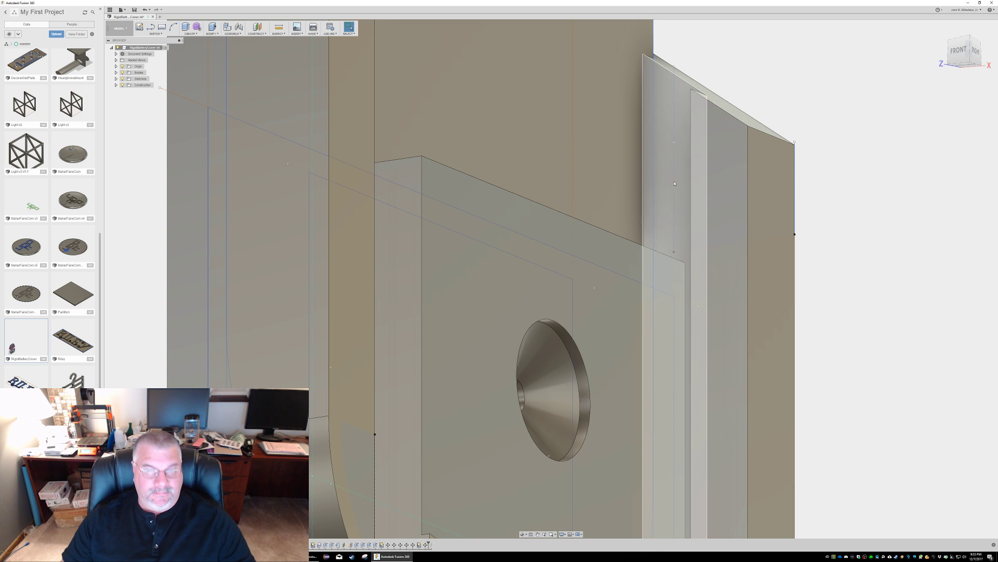
scroll(433, 169, "up", 3)
scroll(437, 174, "down", 3)
scroll(463, 177, "down", 6)
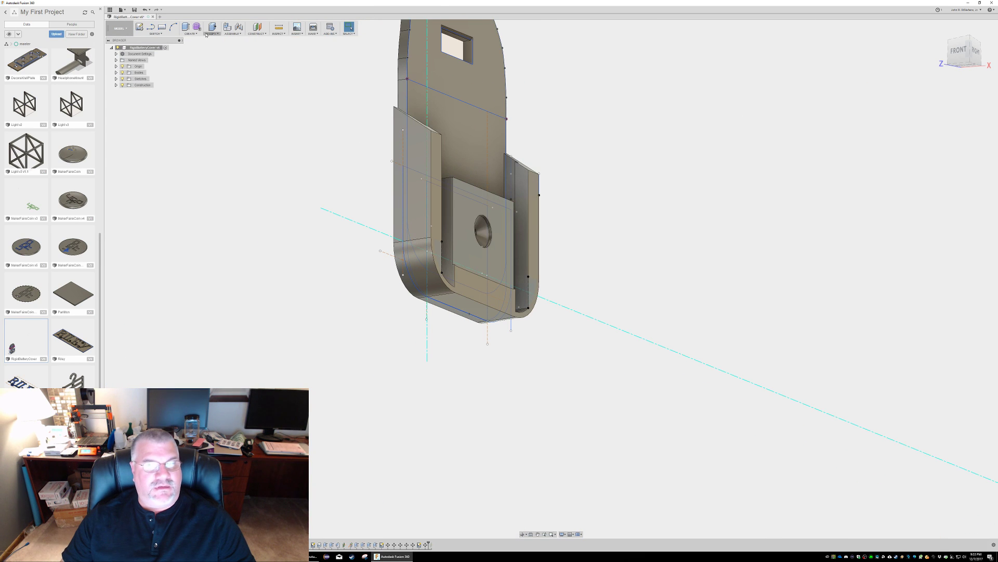
middle_click_drag(302, 177, 256, 181, "shift")
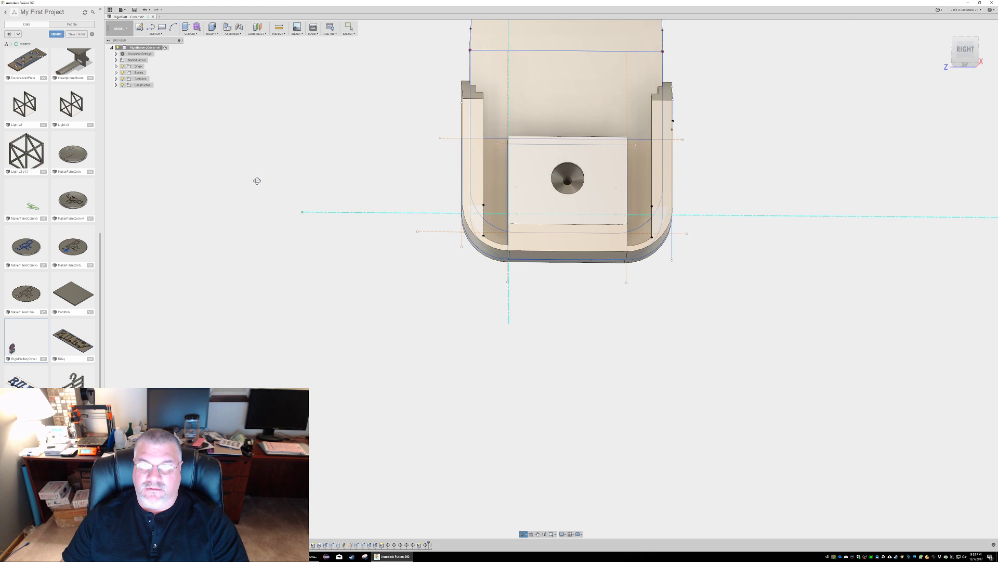
middle_click_drag(711, 154, 642, 239)
mouse_move(660, 203)
middle_mouse_down("shift")
mouse_move(642, 207)
mouse_move(663, 200)
mouse_move(653, 212)
mouse_move(622, 206)
mouse_move(654, 205)
mouse_move(649, 245)
mouse_move(662, 194)
mouse_move(658, 203)
middle_mouse_up("shift")
key("Escape")
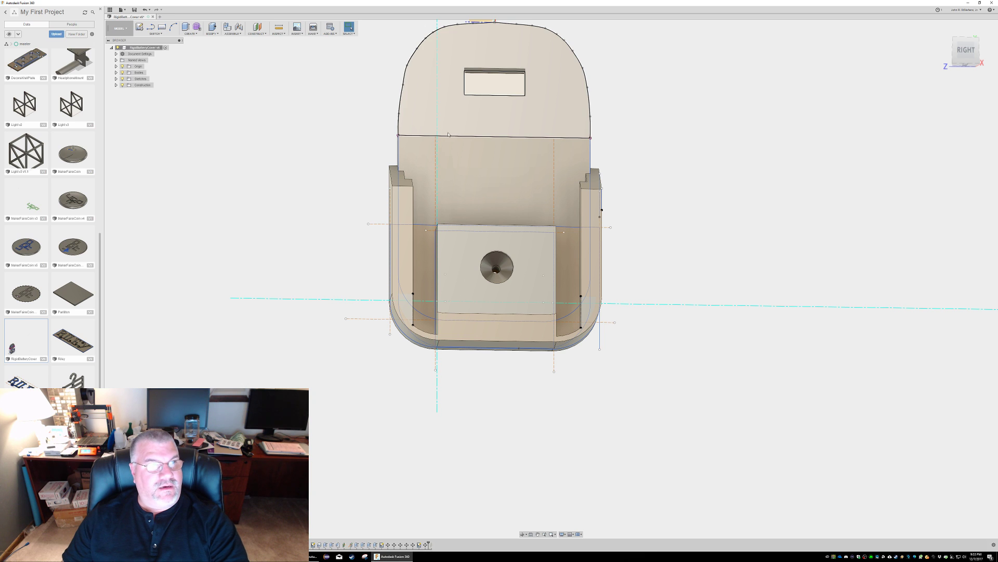
left_click(459, 118)
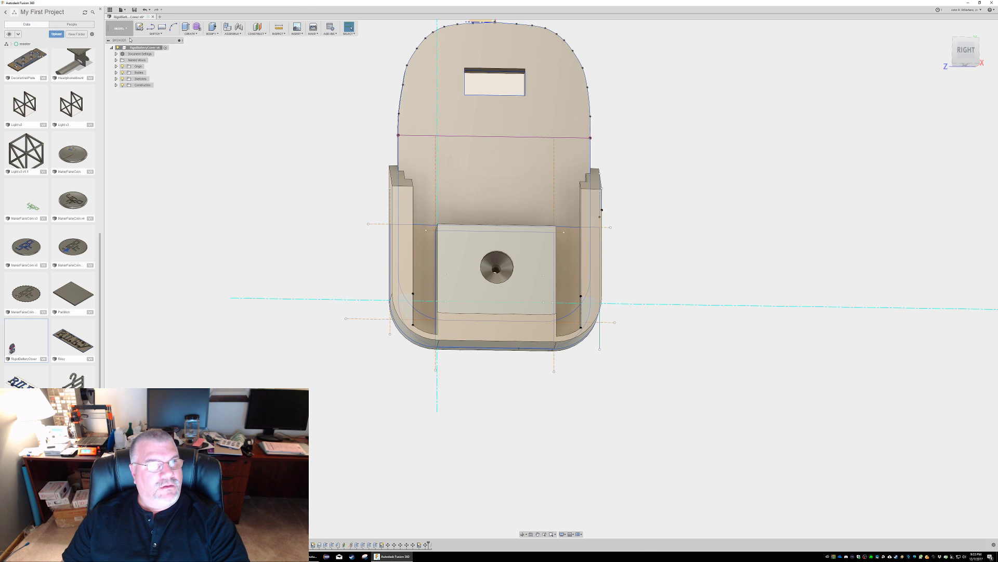
scroll(471, 157, "up", 5)
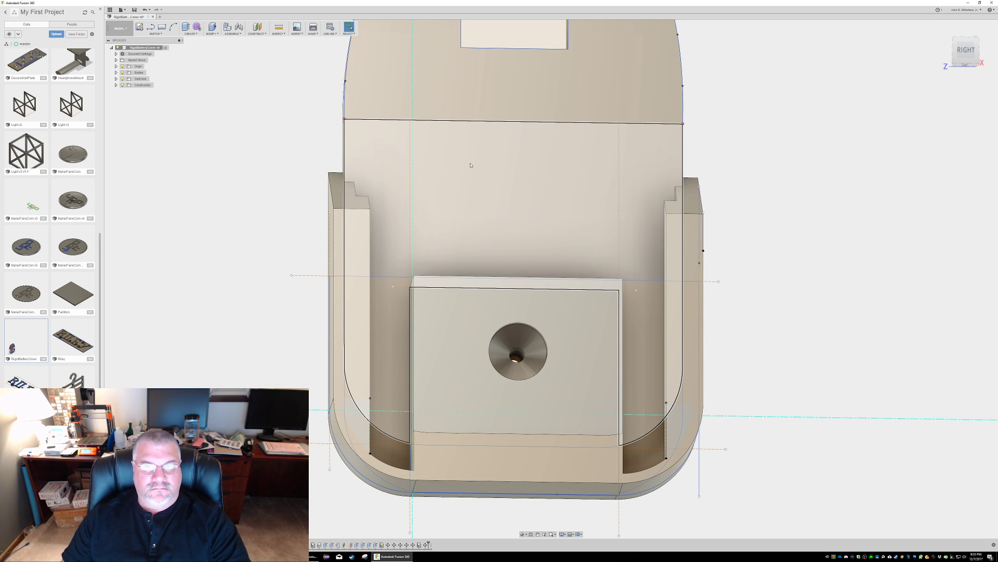
middle_click_drag(716, 115, 675, 212)
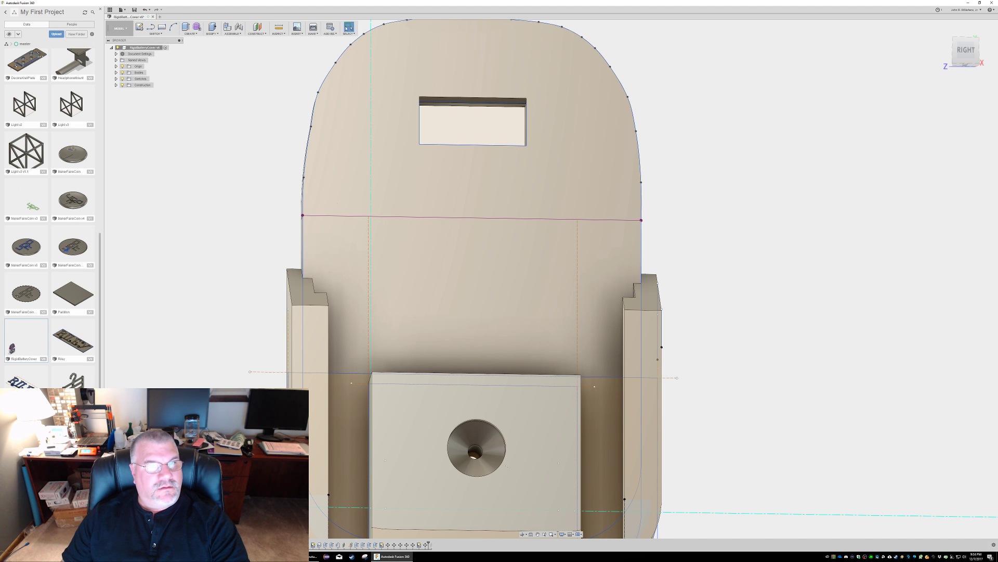
left_click(403, 193)
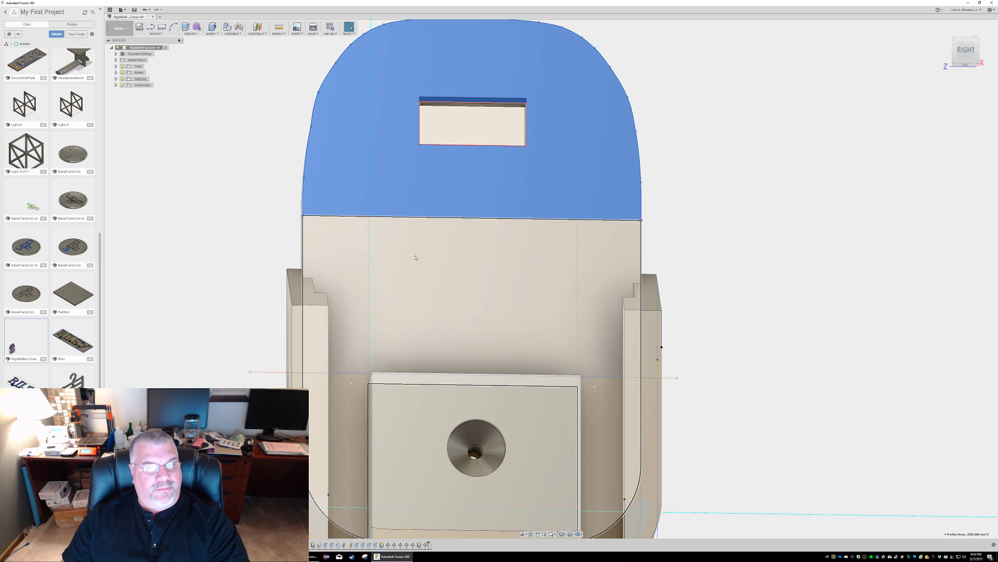
left_click(456, 253, "shift")
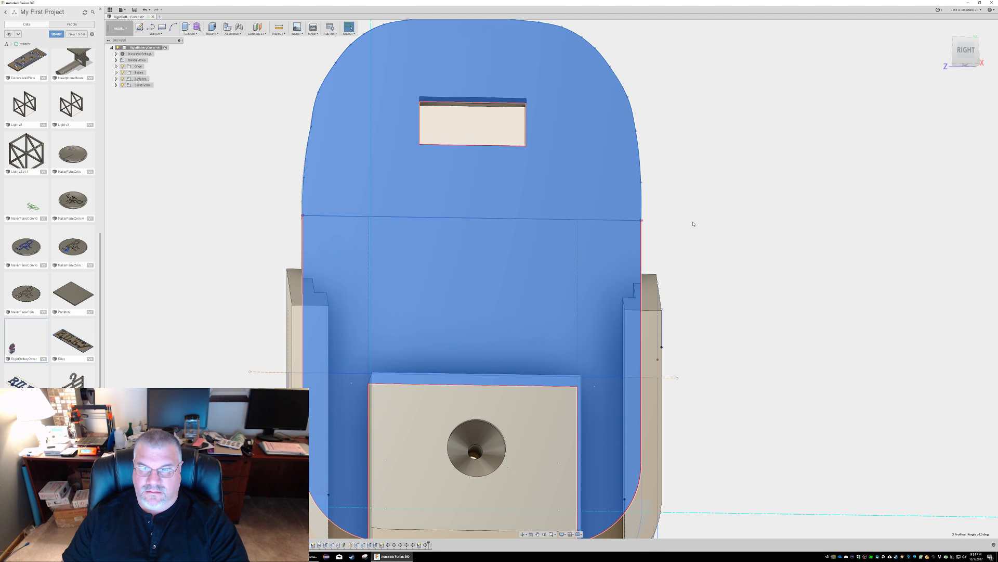
mouse_move(699, 216)
middle_mouse_down("shift")
mouse_move(756, 213)
mouse_move(717, 208)
middle_mouse_up("shift")
left_click(718, 186)
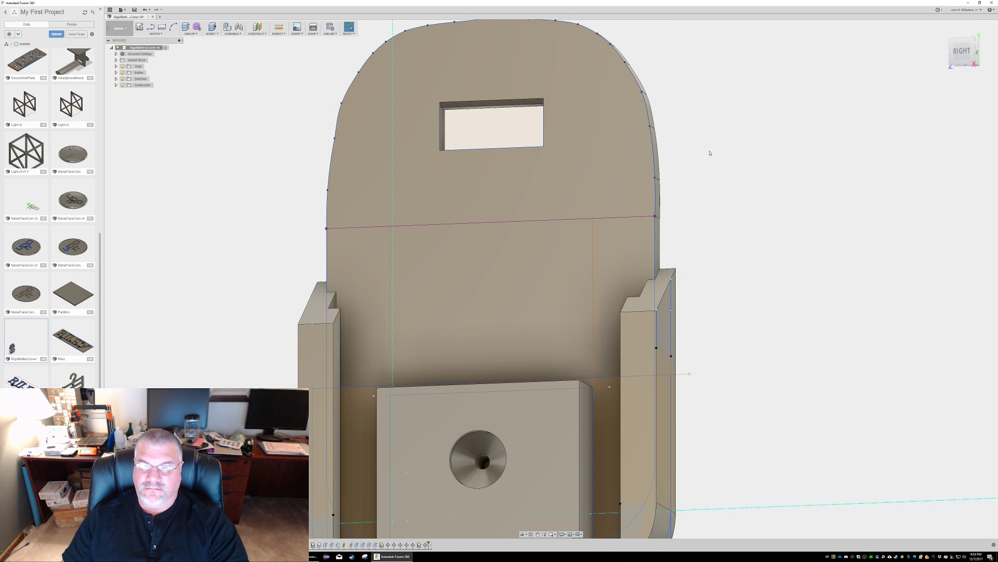
left_click(617, 167)
left_click(606, 226)
left_click(701, 191)
Step: Open the back plate's sketch through the Project command from the profile below the dividing line, and close Project without picking geometry
left_click(645, 197)
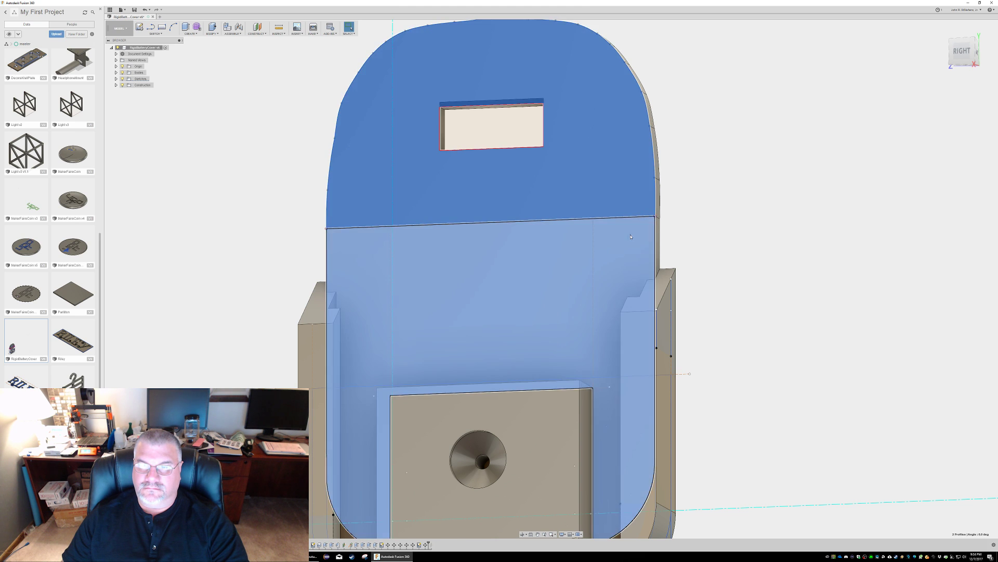
left_click(643, 225, "ctrl")
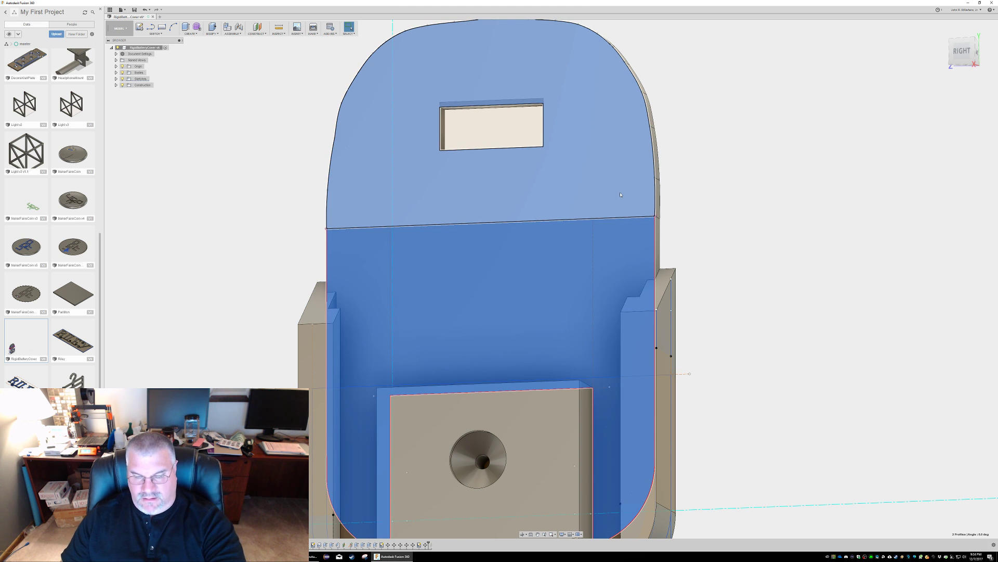
key("p")
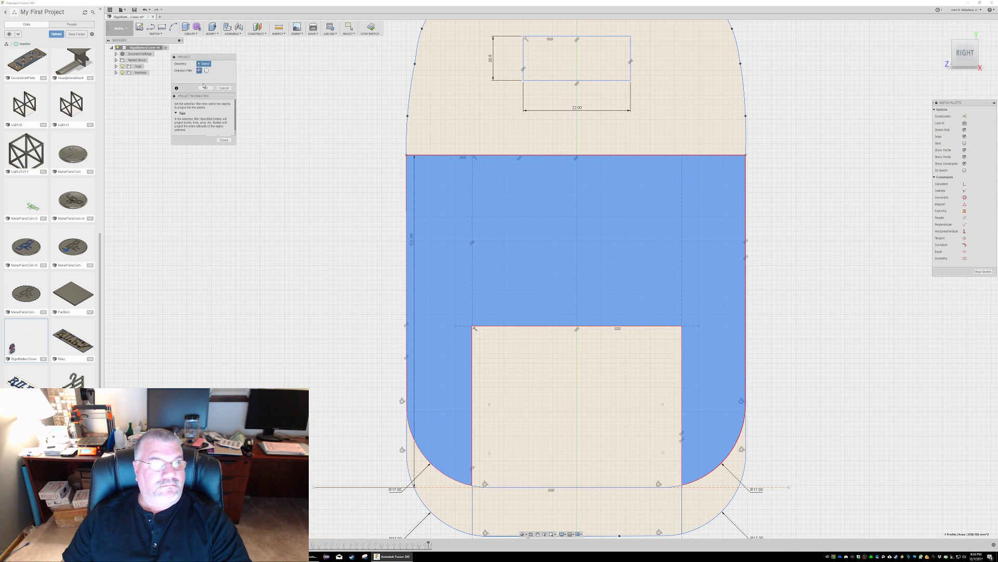
left_click(204, 88)
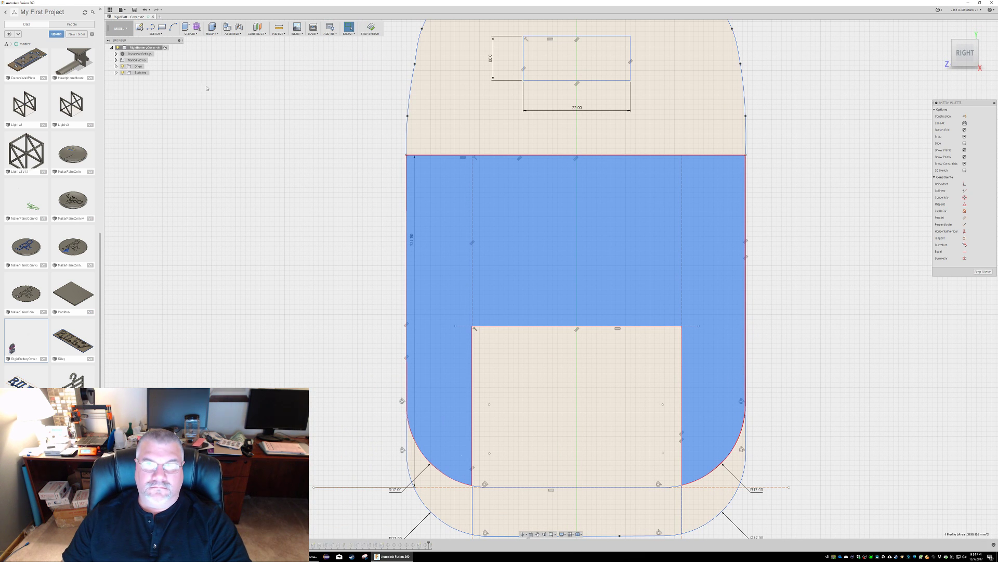
Step: Place the sketch text "U DO IT" just above the horizontal dividing line in the back plate's sketch
left_click(154, 33)
left_click(150, 106)
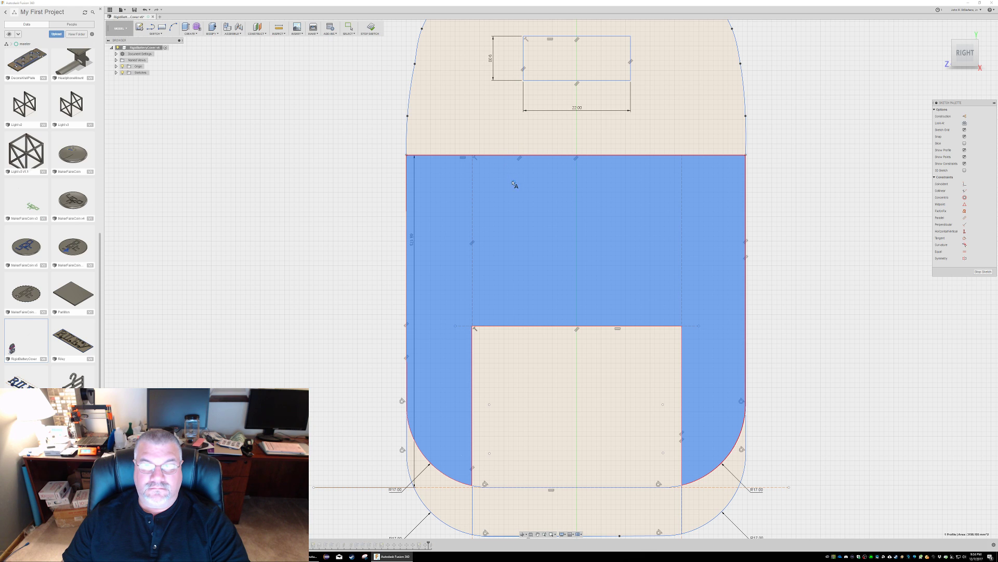
left_click(482, 140)
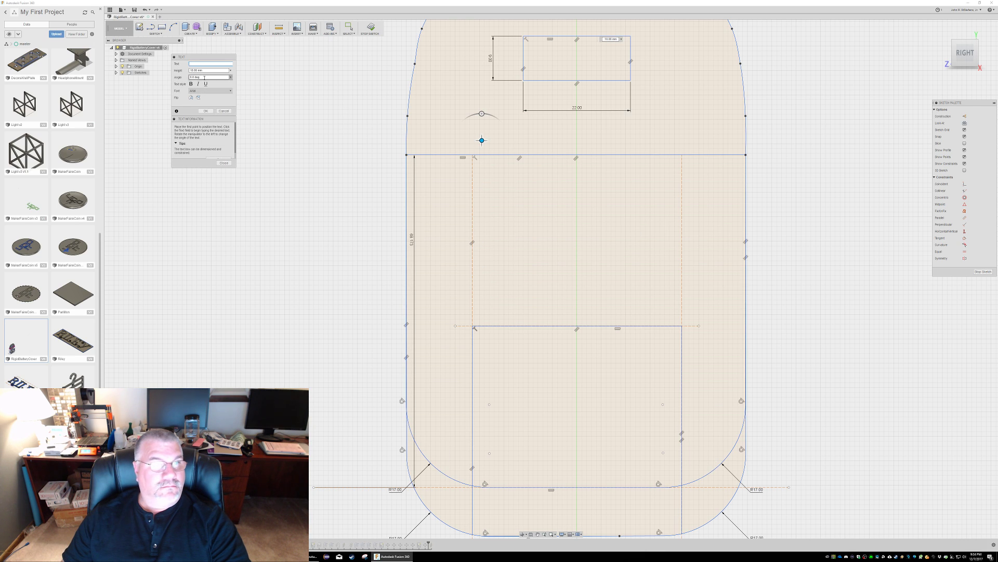
type("R")
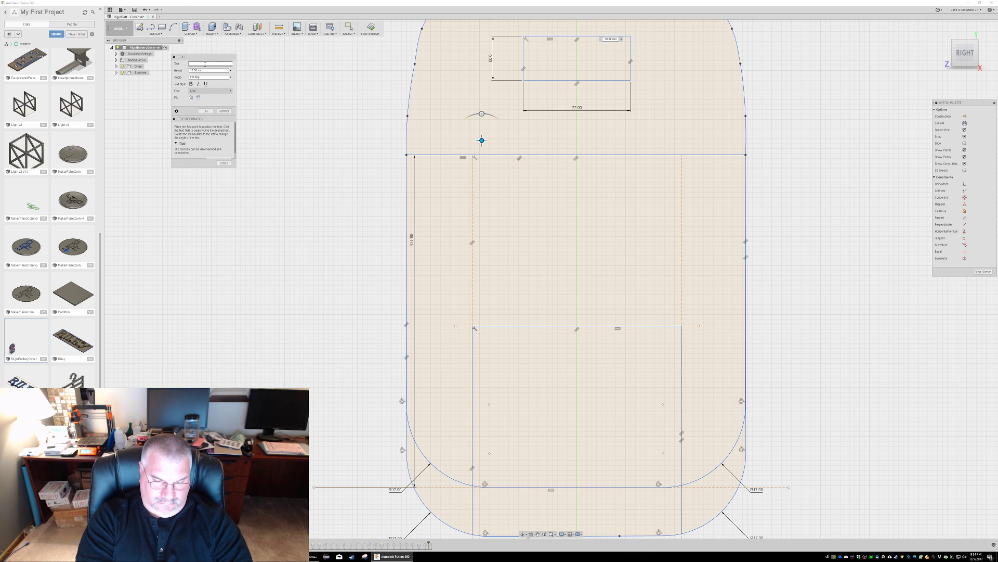
key("BackSpace")
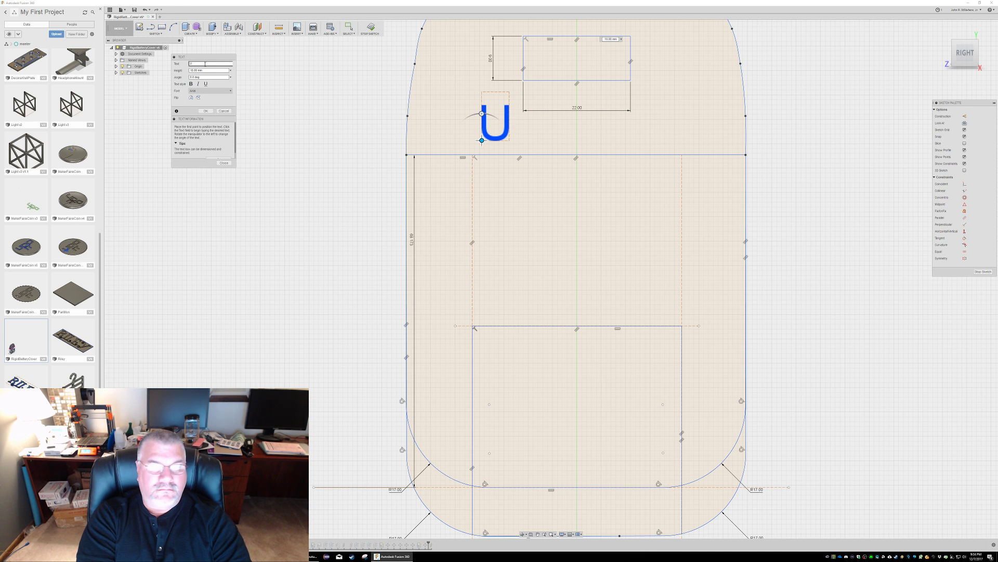
type("U DO")
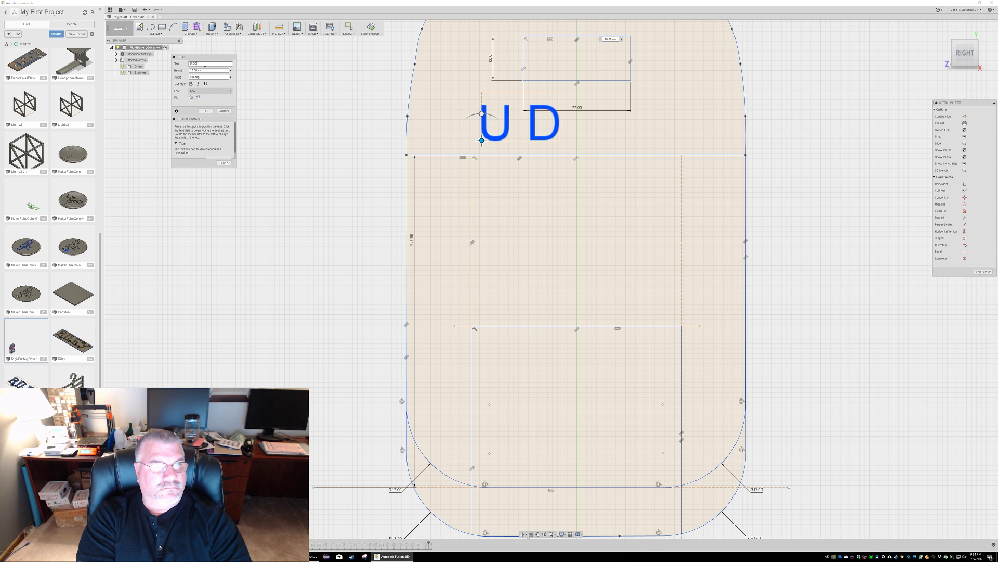
type(" IT")
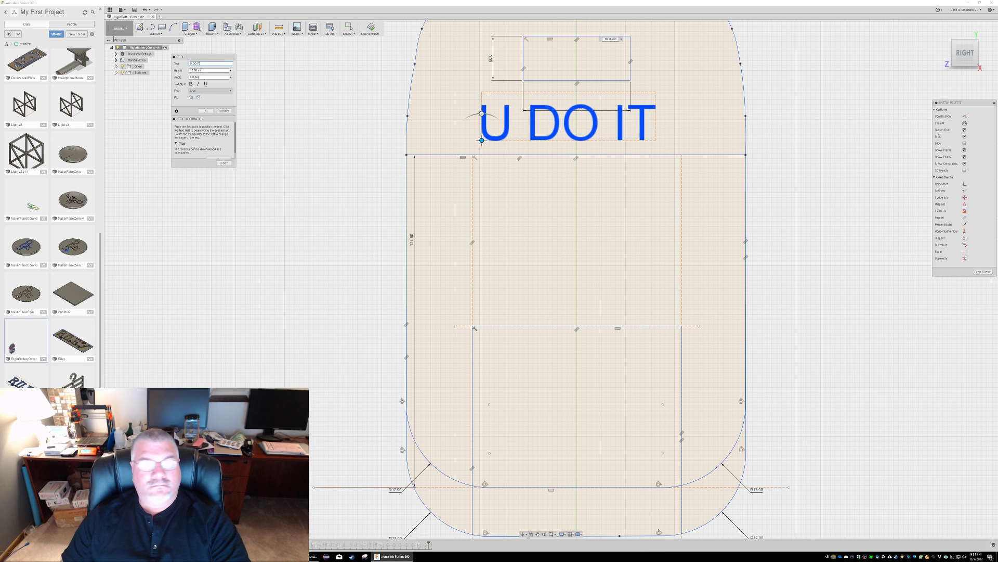
Step: Try the Adobe Naskh Medium, Chaparral Pro and Felix Titling fonts on the "U DO IT" text
left_click(203, 91)
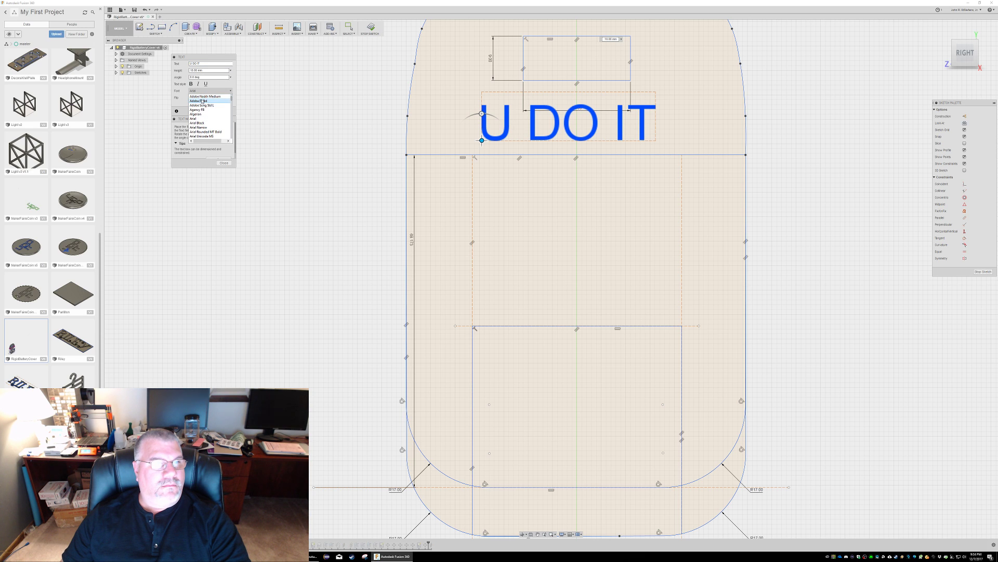
left_click(205, 96)
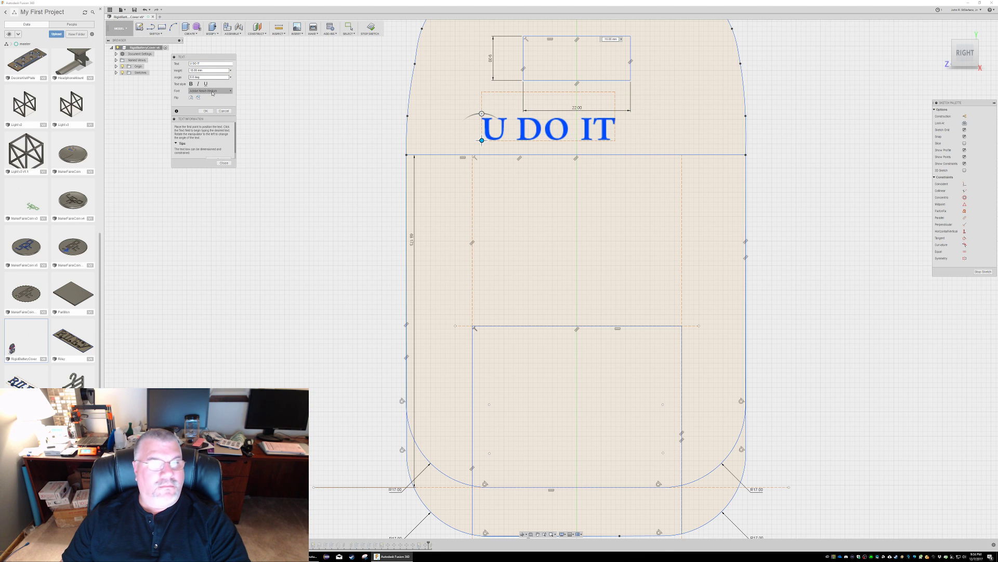
left_click(212, 92)
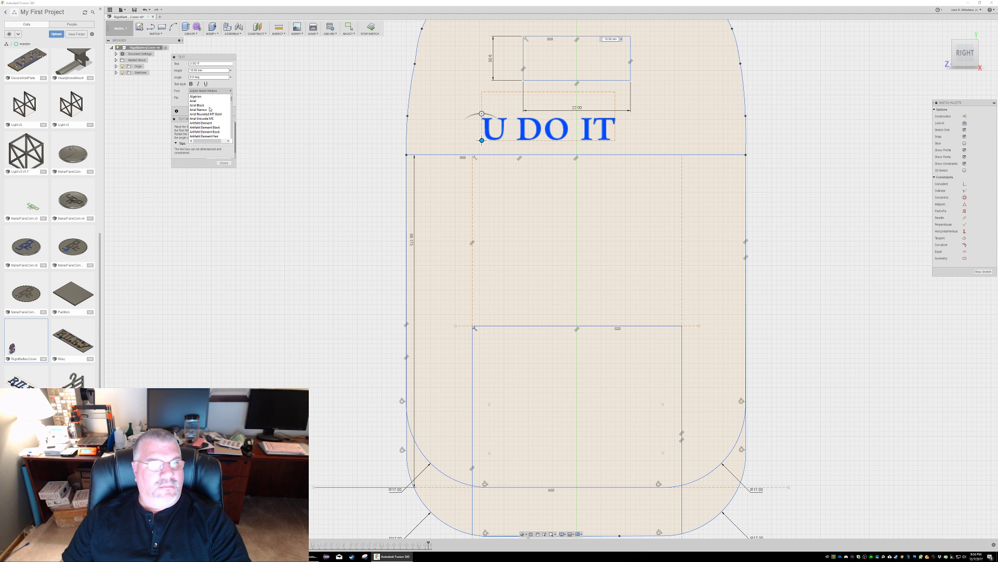
scroll(210, 110, "down", 10)
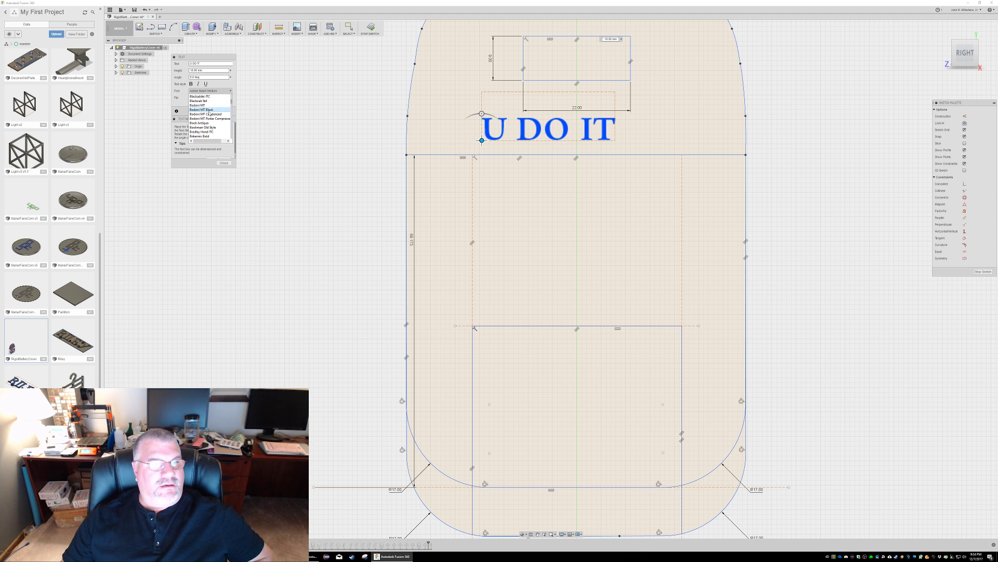
scroll(209, 113, "down", 3)
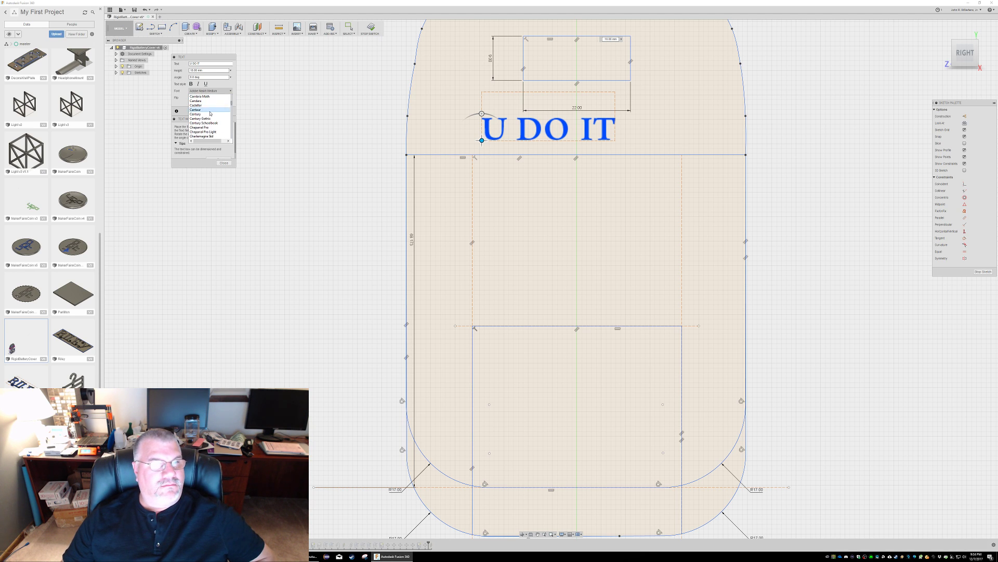
left_click(204, 127)
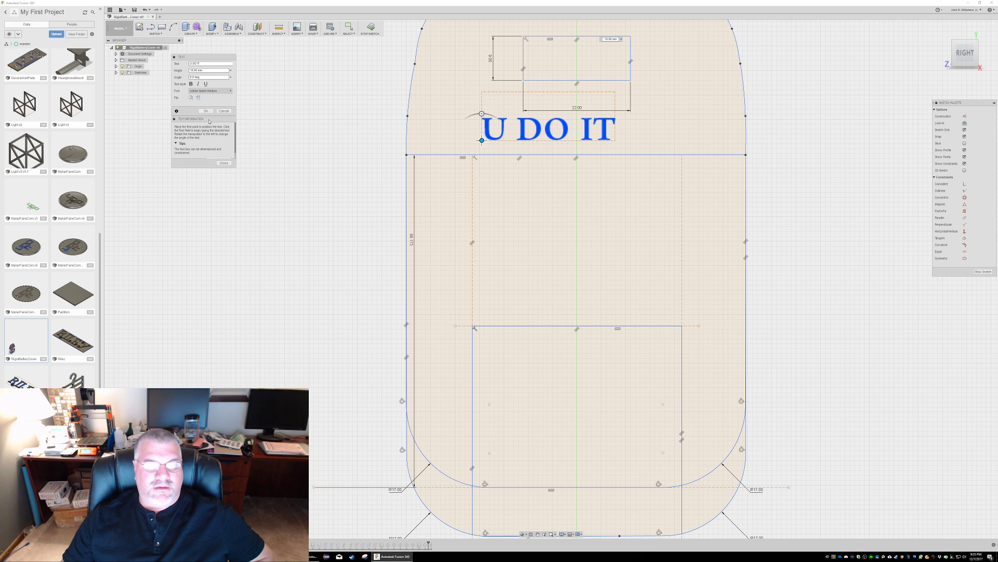
left_click(209, 92)
scroll(210, 114, "down", 2)
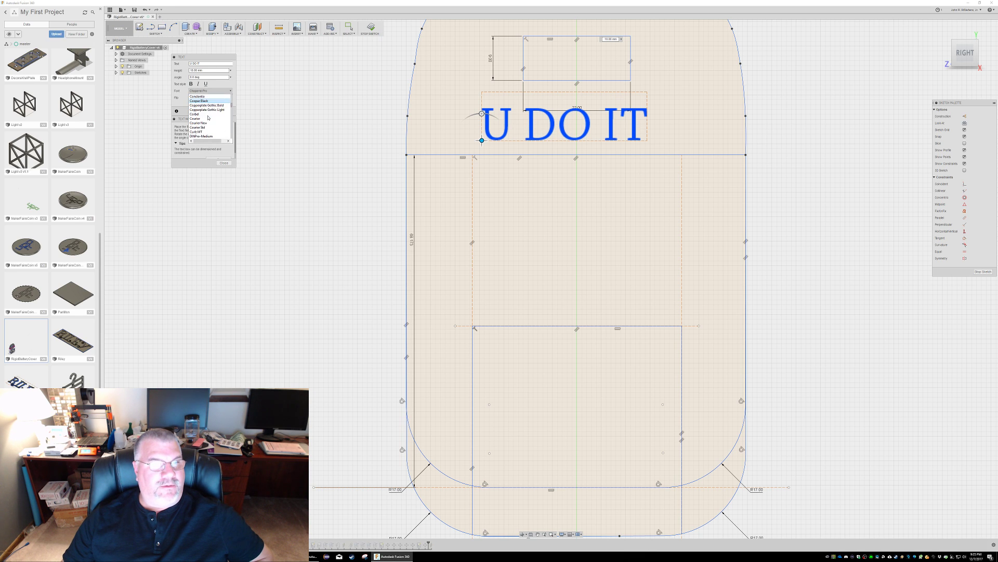
scroll(210, 119, "down", 2)
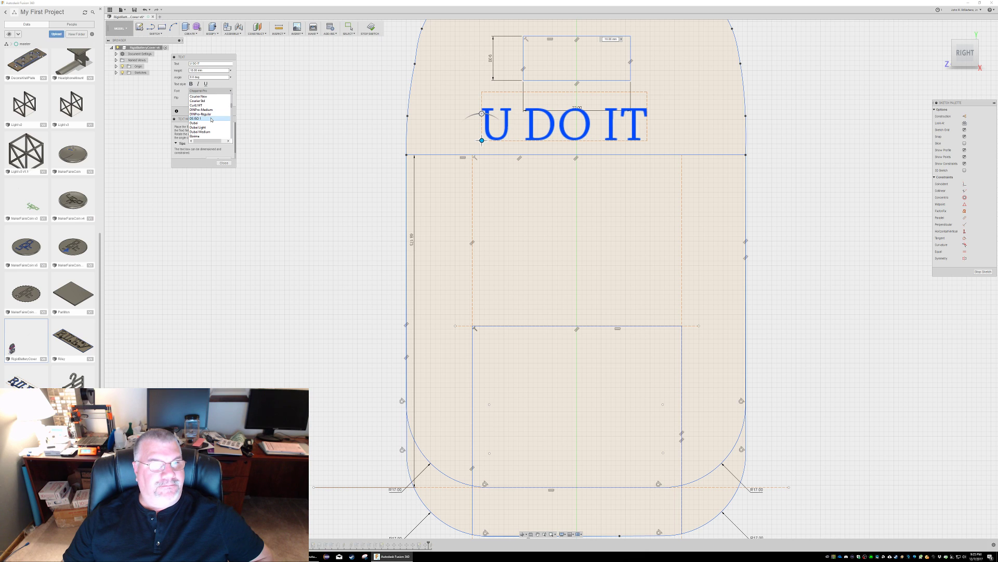
scroll(210, 122, "down", 4)
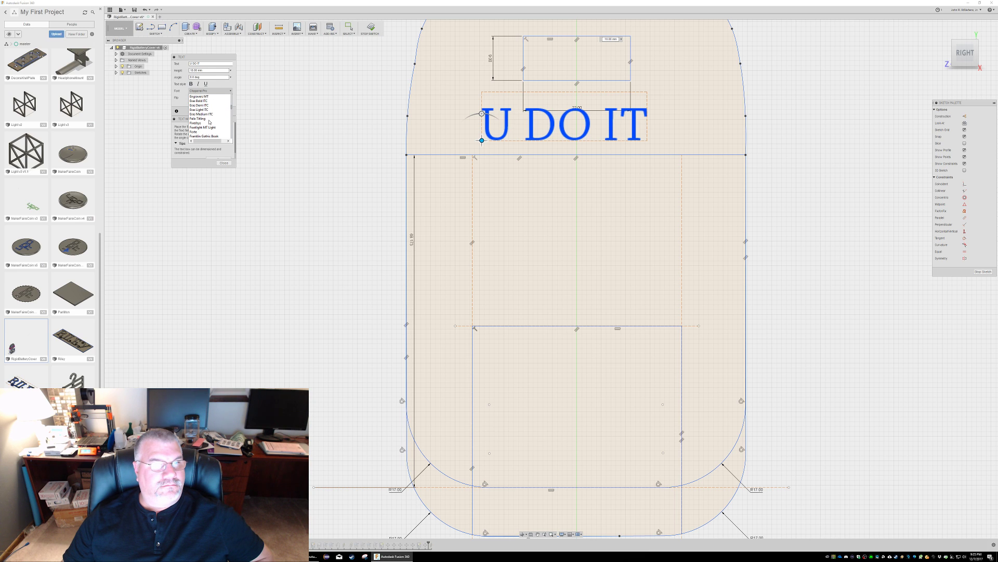
left_click(208, 118)
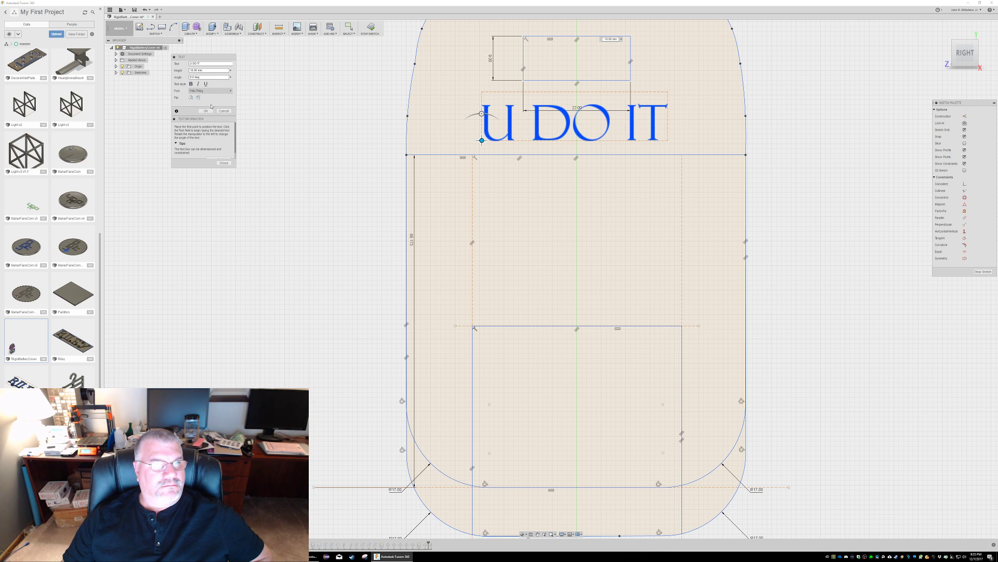
Step: Set the font of the "U DO IT" text to Gill Sans MT and finish the text
left_click(211, 91)
scroll(215, 115, "down", 2)
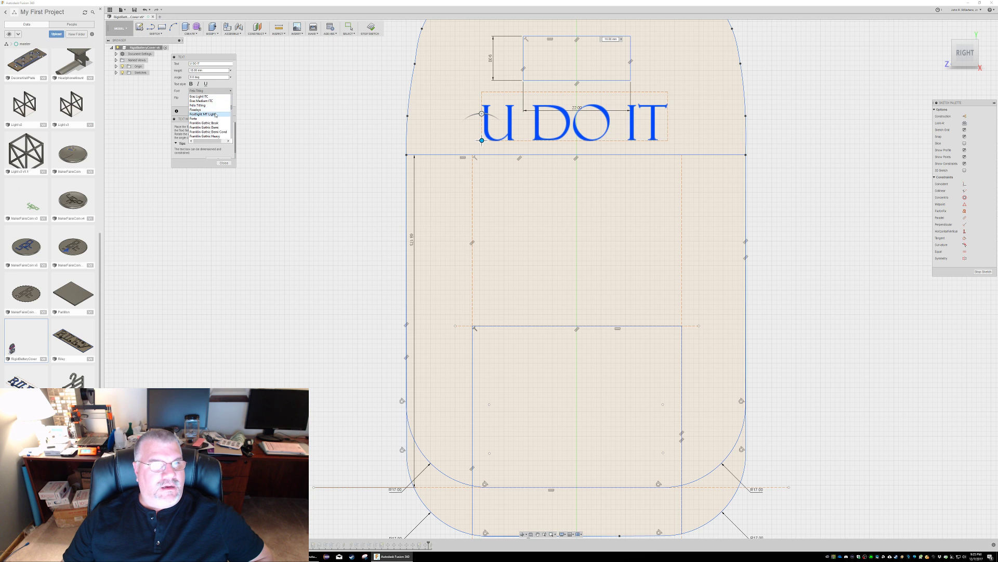
scroll(216, 115, "down", 4)
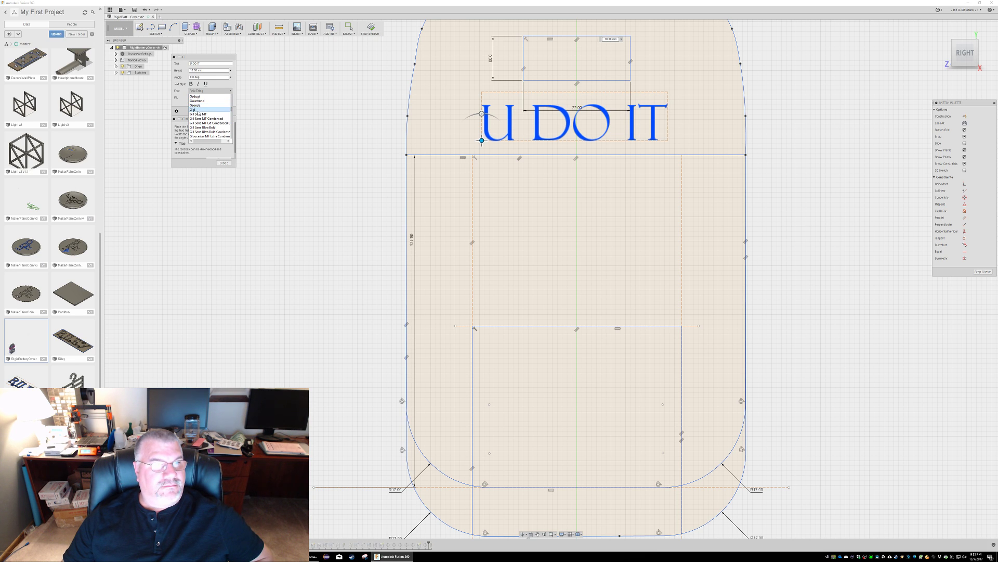
left_click(198, 114)
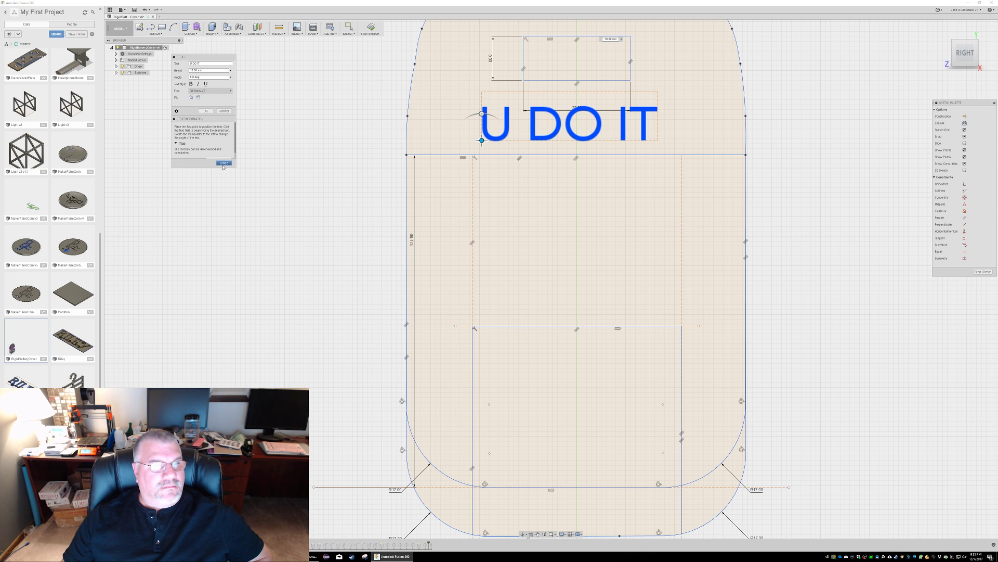
left_click(205, 111)
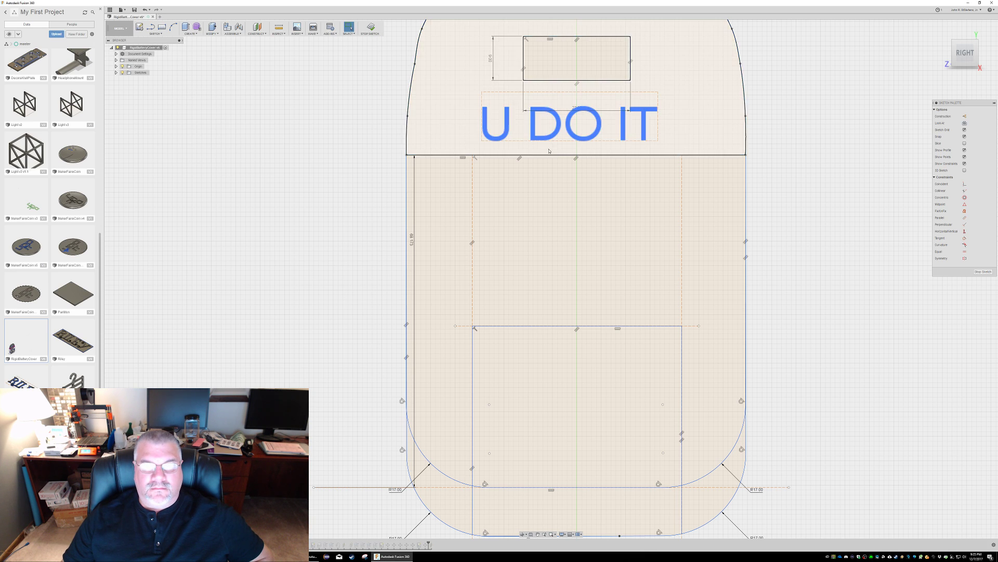
Step: Move the "U DO IT" text below the dividing line, roughly centred between the two vertical construction lines above the inner rectangle
left_click_drag(507, 141, 516, 225)
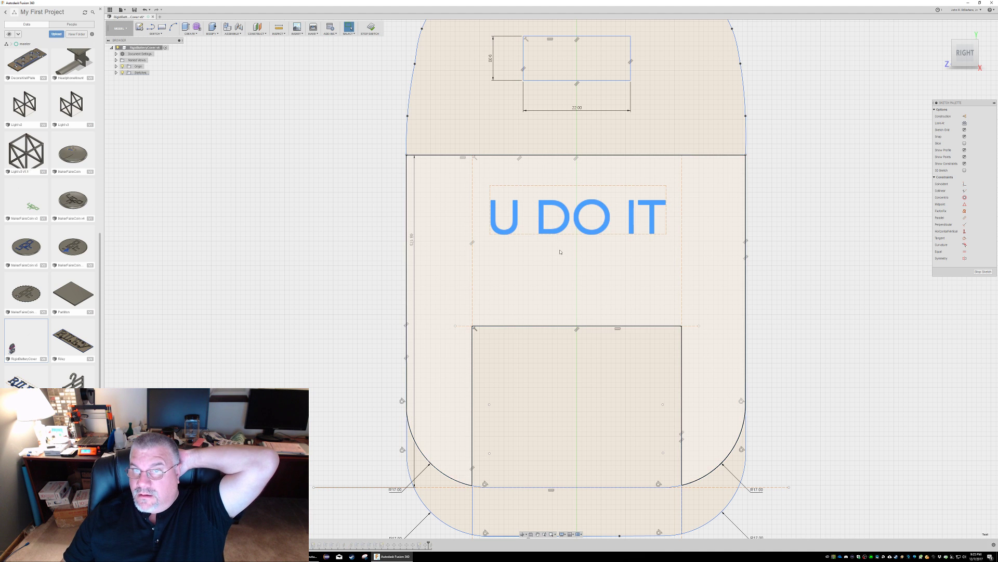
right_click(589, 206)
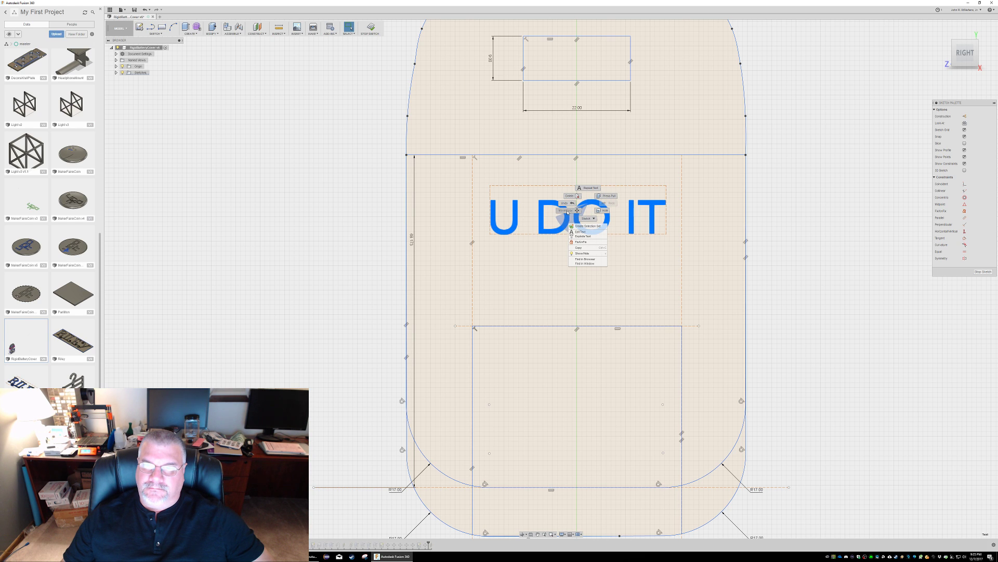
left_click(568, 211)
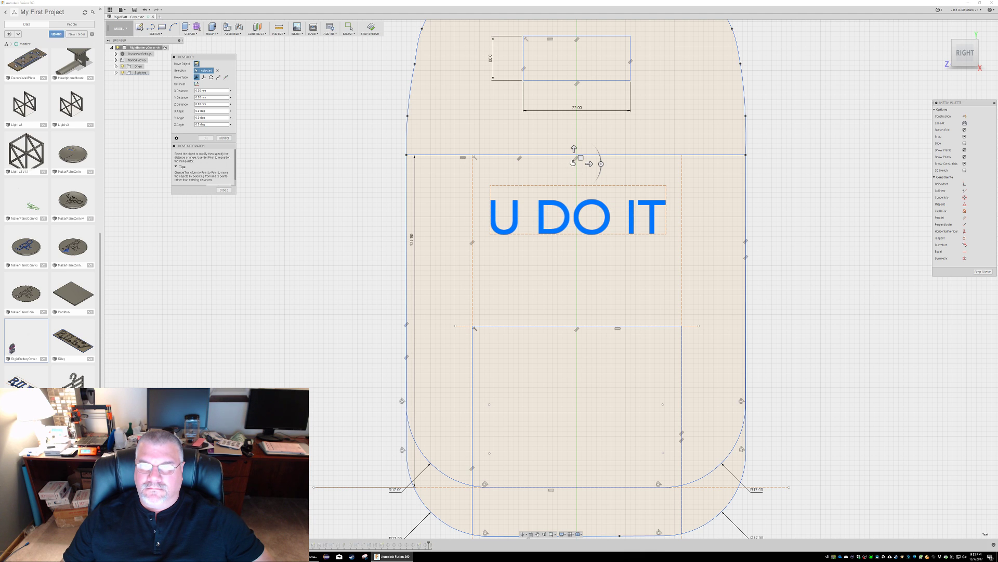
mouse_move(574, 165)
left_mouse_down()
mouse_move(576, 156)
mouse_move(577, 178)
left_mouse_up()
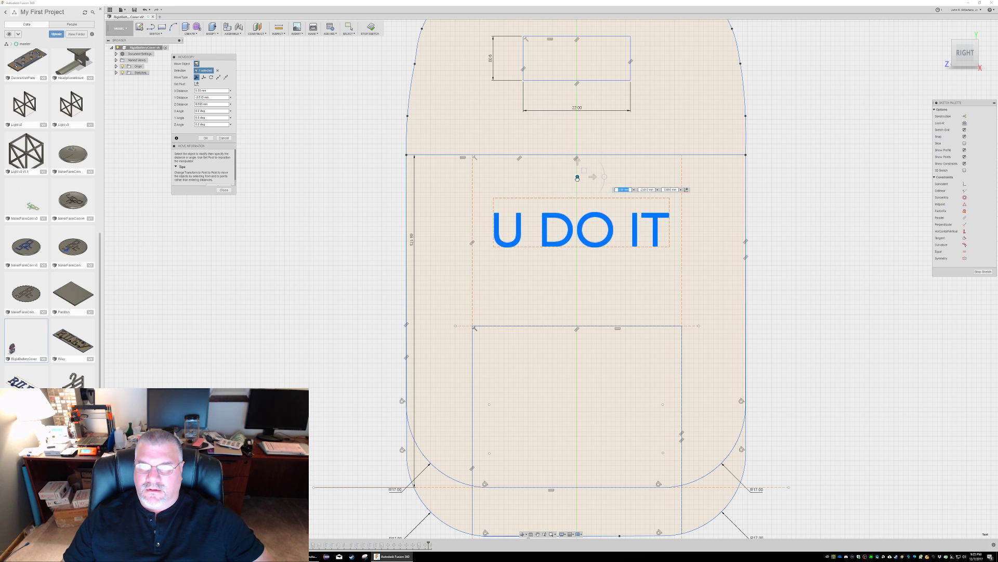
left_click_drag(577, 178, 577, 178)
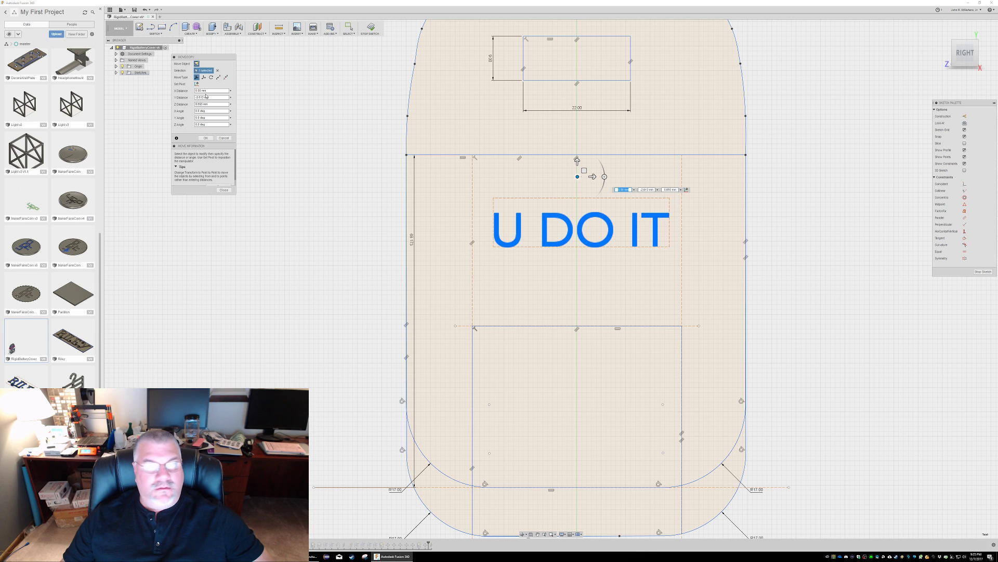
left_click(206, 137)
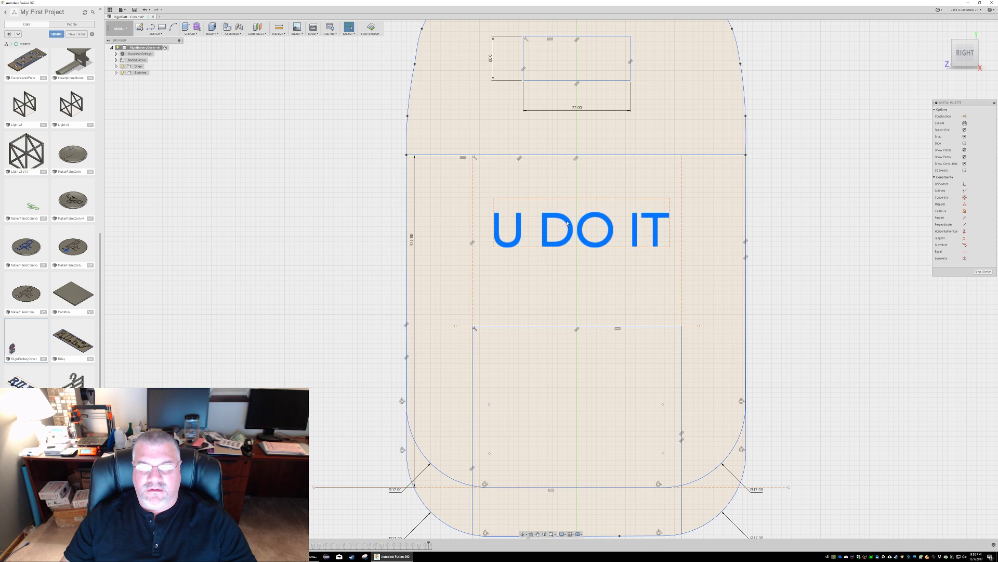
left_click(155, 33)
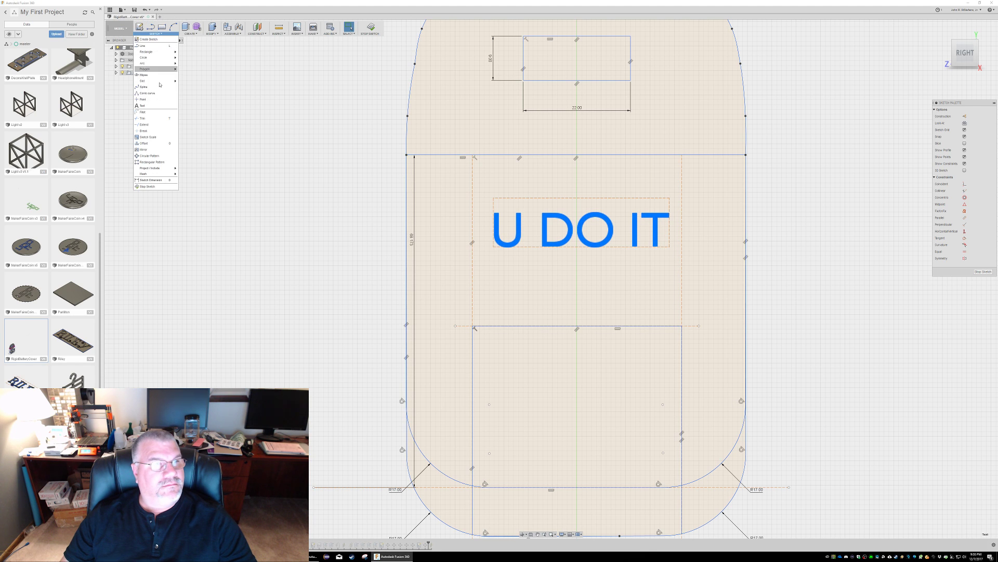
left_click(153, 106)
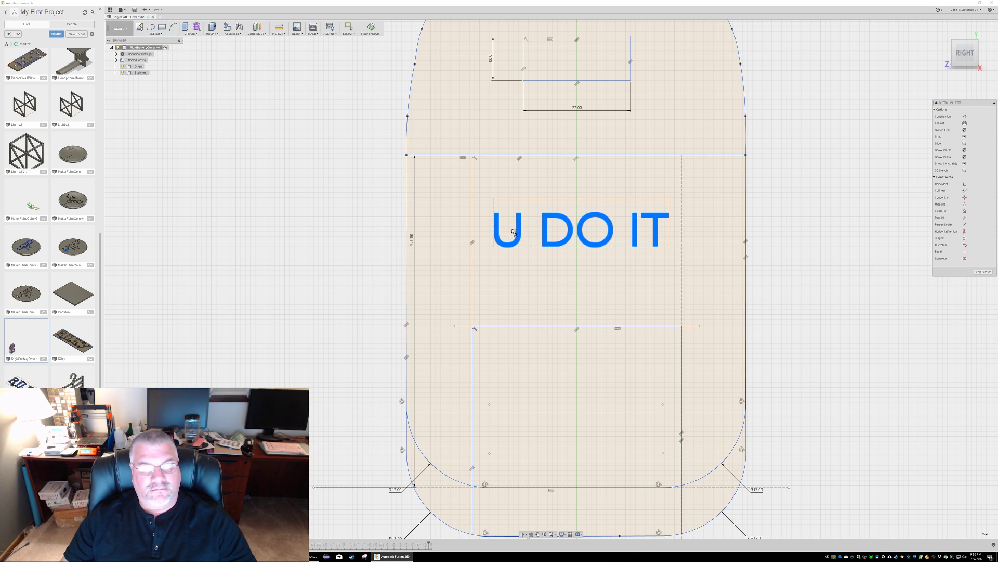
key("Escape")
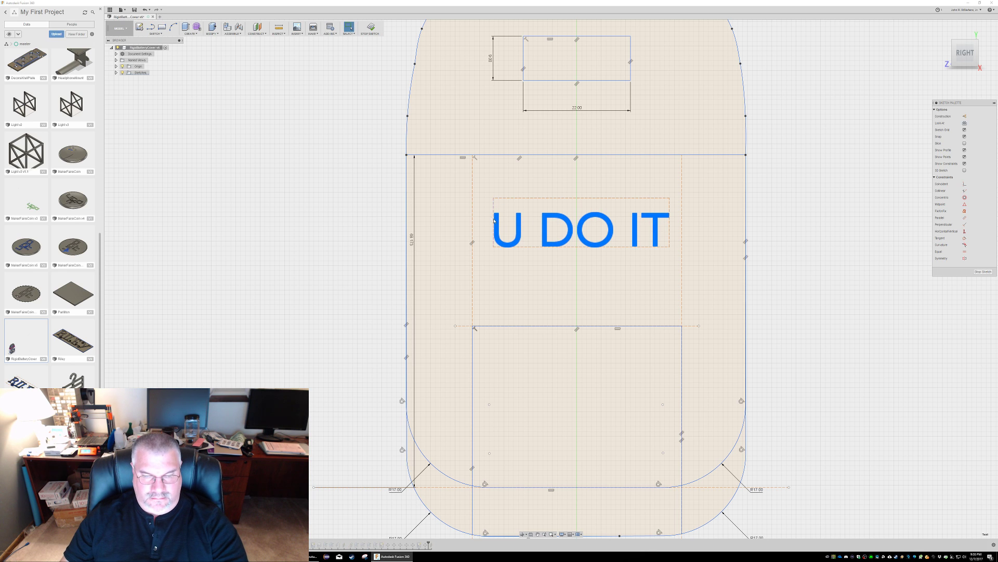
left_click(419, 545)
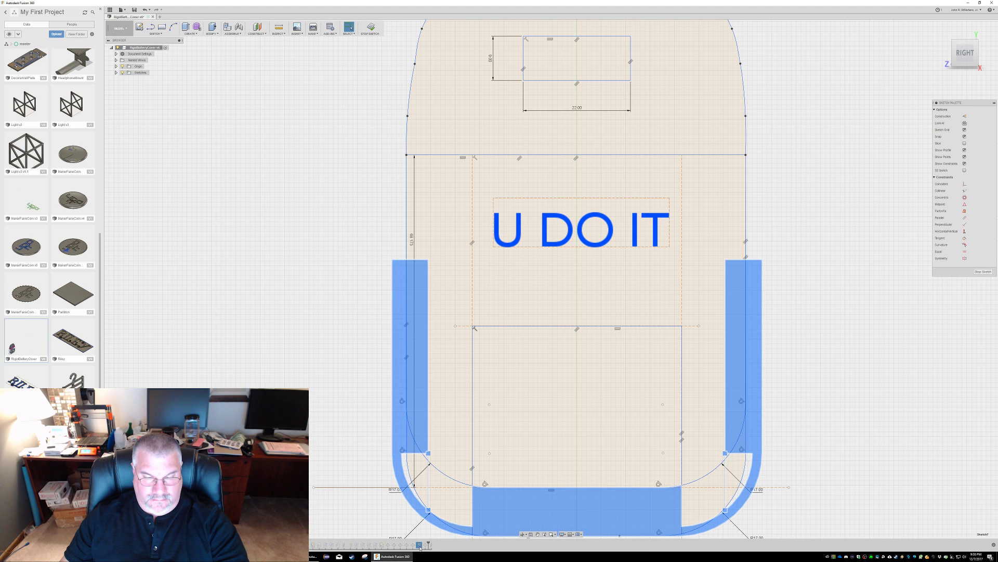
key("Escape")
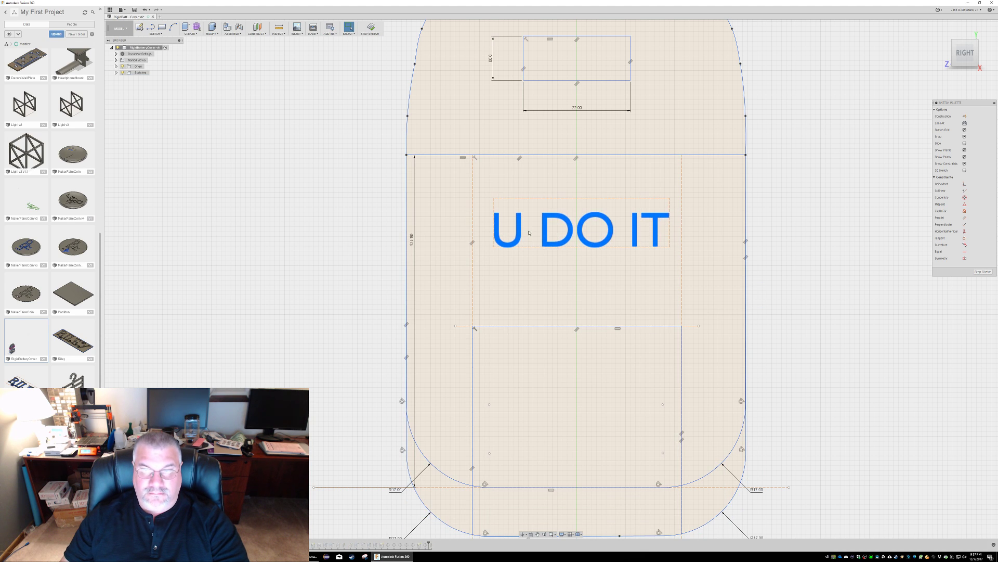
Step: Try a 20 mm height on the "U DO IT" text and shift it sideways near the plate's edge
double_click(547, 222)
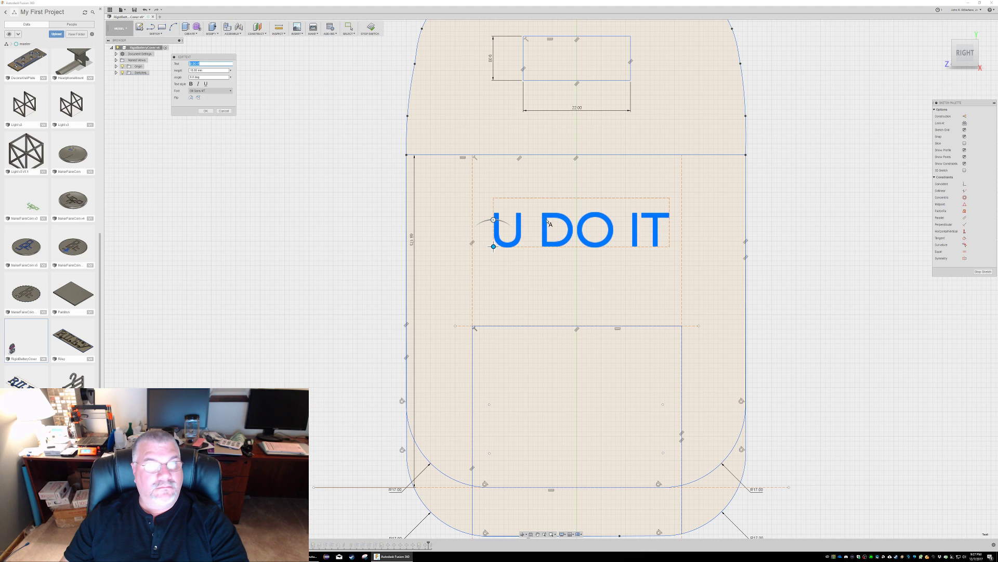
left_click(203, 70)
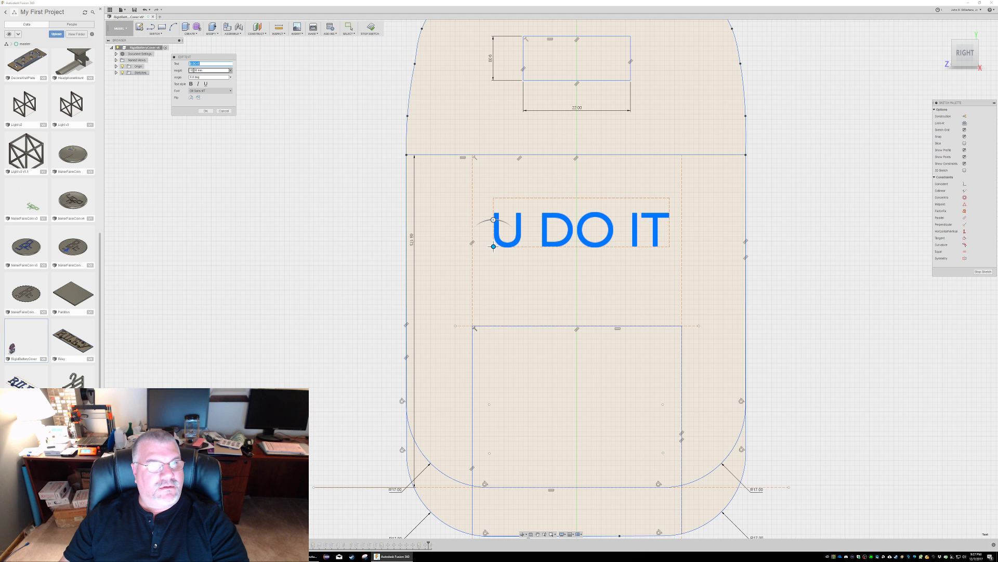
left_click_drag(193, 70, 188, 70)
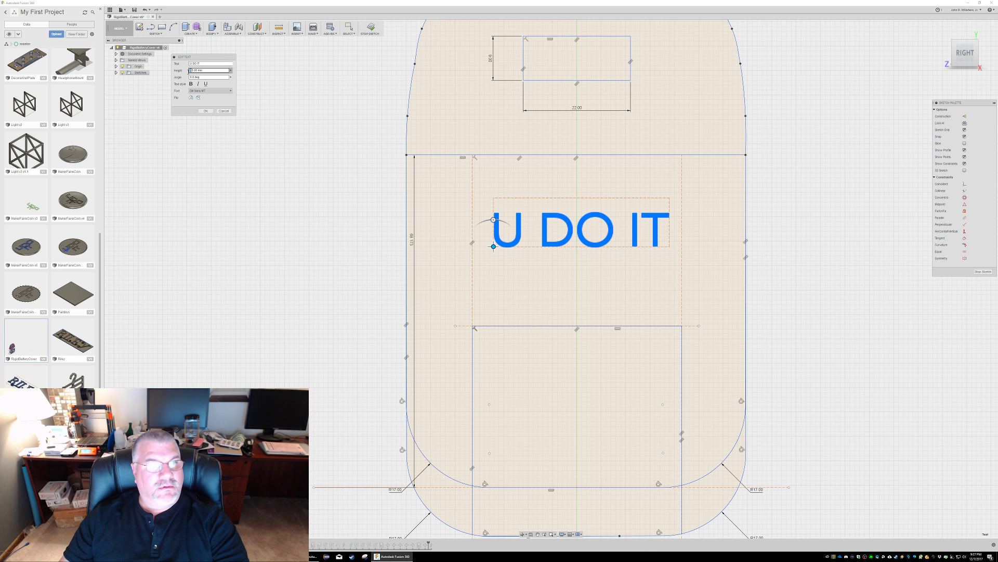
type("2")
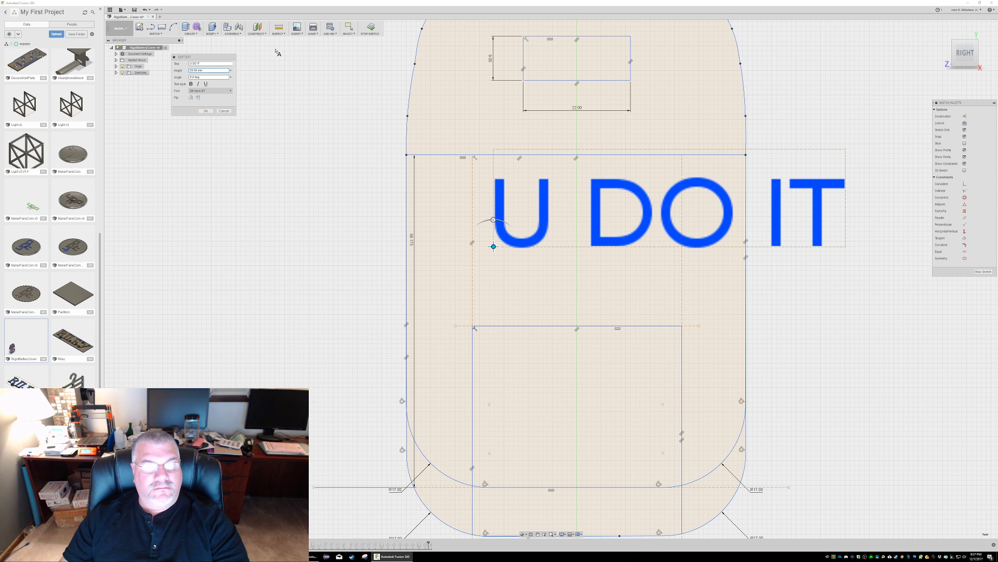
left_click_drag(493, 246, 414, 249)
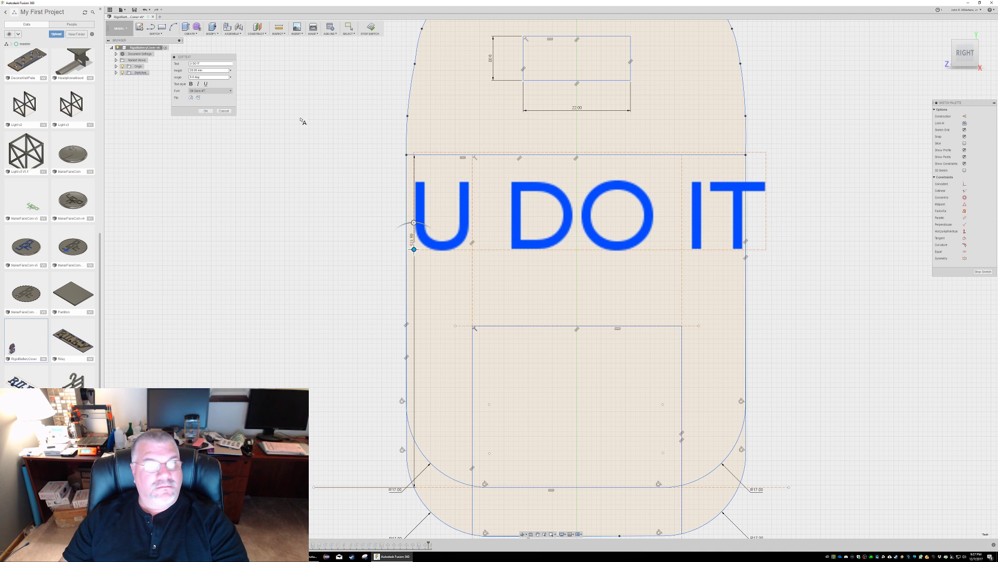
Step: Set the "U DO IT" text height to 15 mm and recentre the text roughly between the plate's side edges
left_click(190, 71)
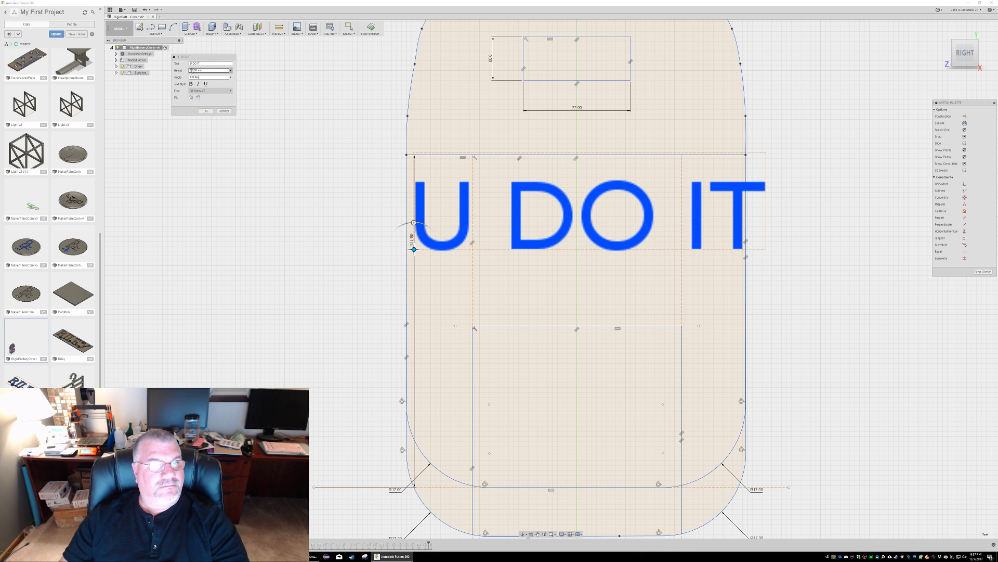
type("15")
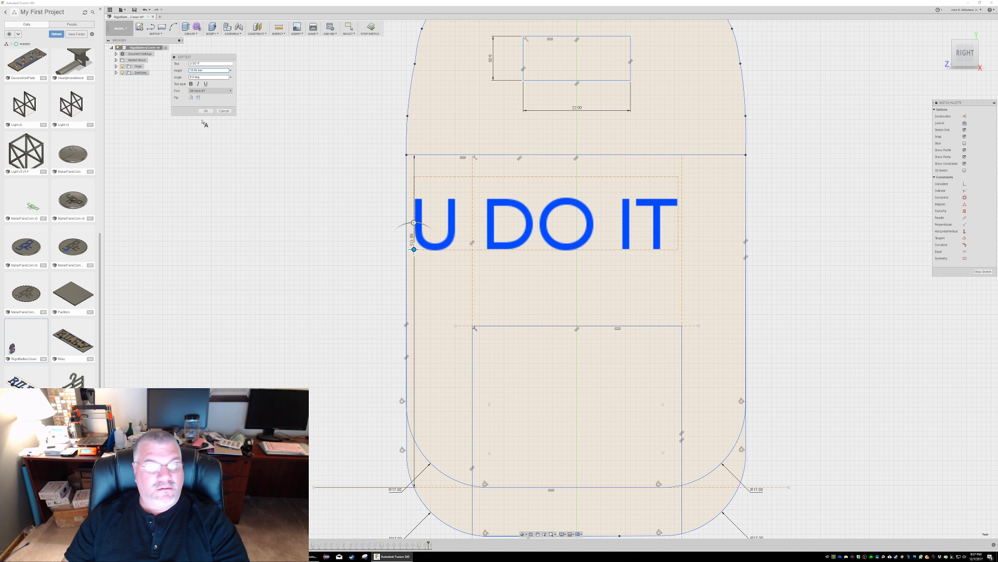
left_click(205, 111)
left_click_drag(424, 242, 457, 244)
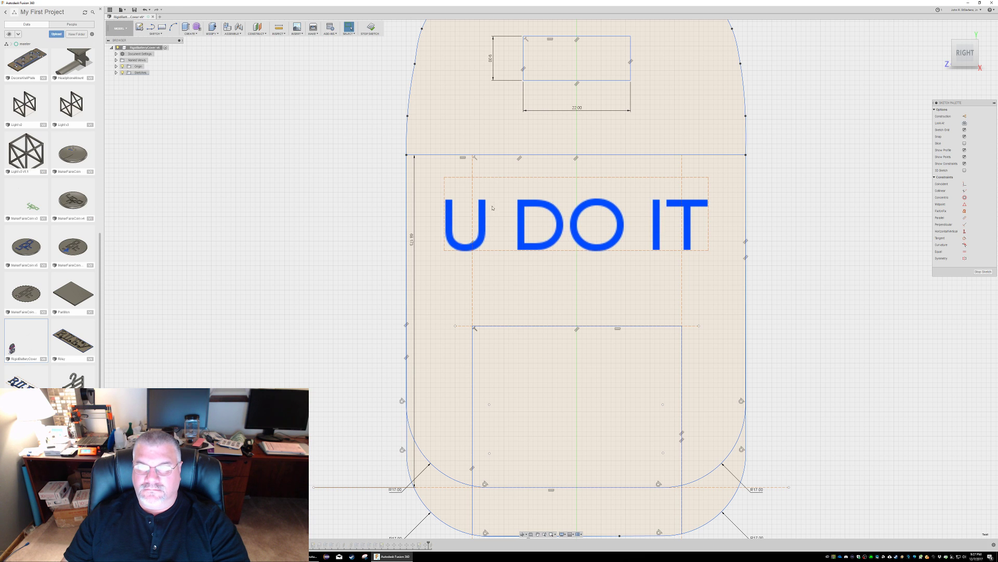
Step: Try to apply a midpoint constraint to the upper edge of the "U DO IT" text frame
left_click(463, 180)
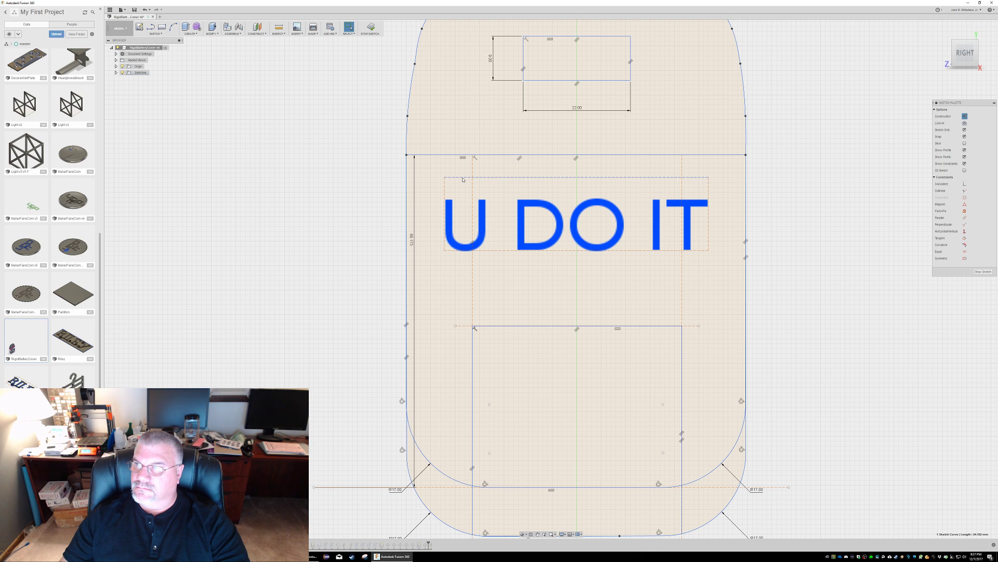
left_click(965, 204)
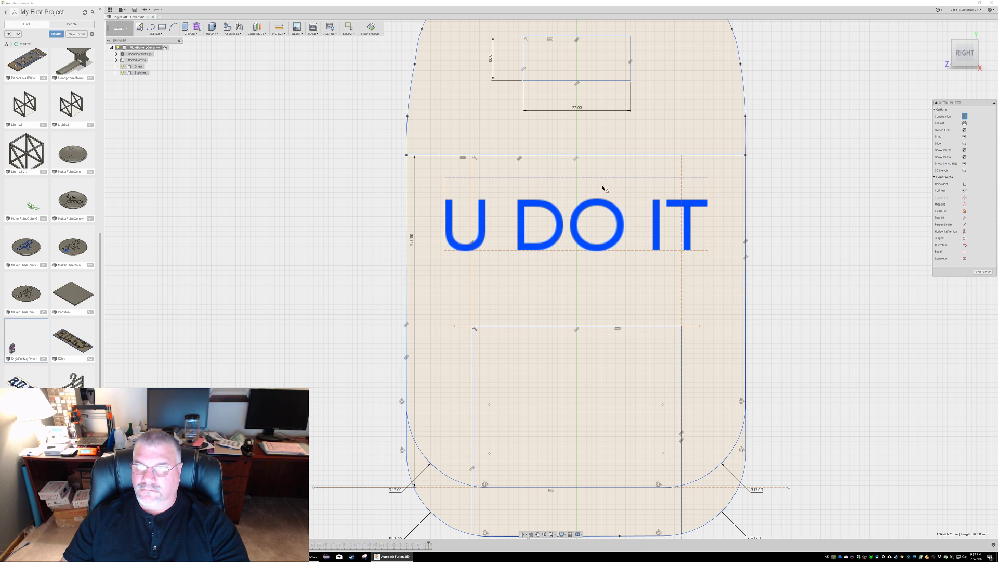
left_click(580, 179)
key("Escape")
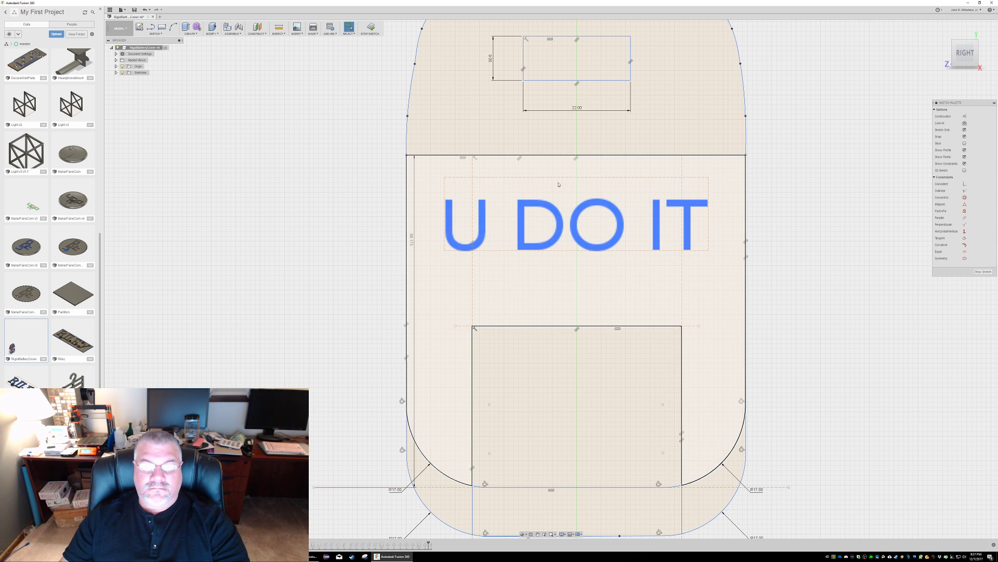
Step: Finish the sketch and move the "U DO IT" text up so that it straddles the horizontal dividing line
mouse_move(598, 224)
middle_mouse_down("shift")
mouse_move(632, 239)
mouse_move(591, 226)
middle_mouse_up("shift")
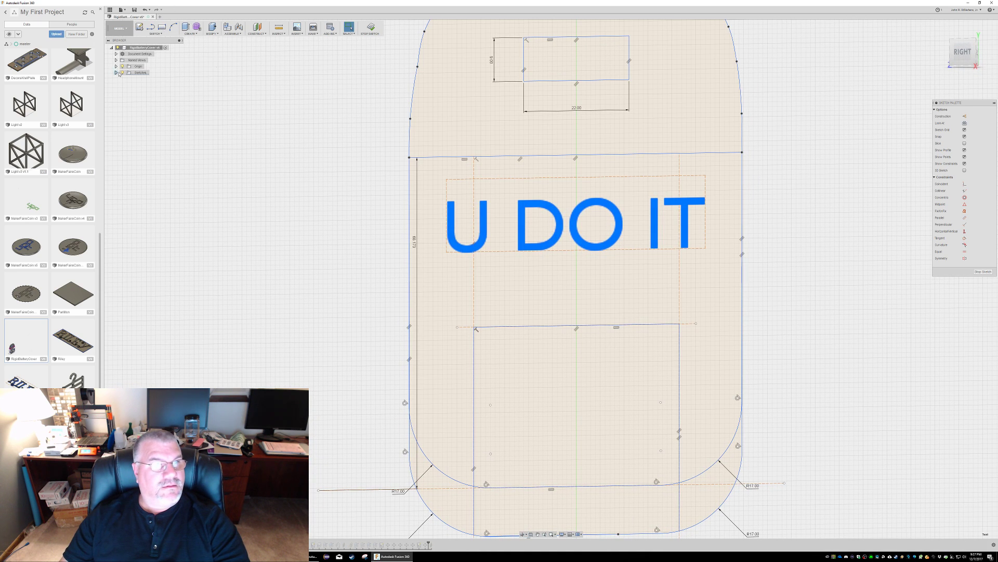
left_click(375, 30)
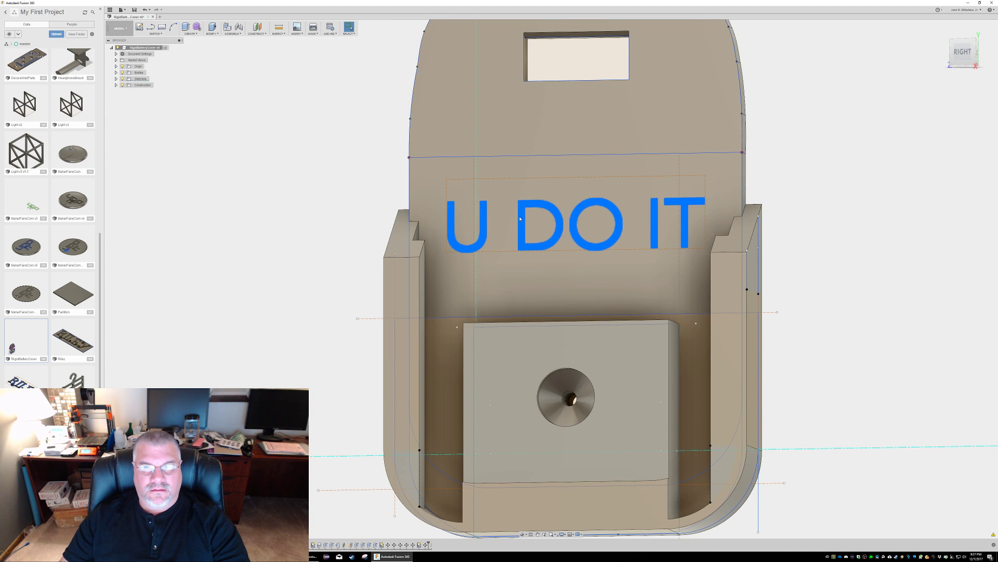
left_click(117, 79)
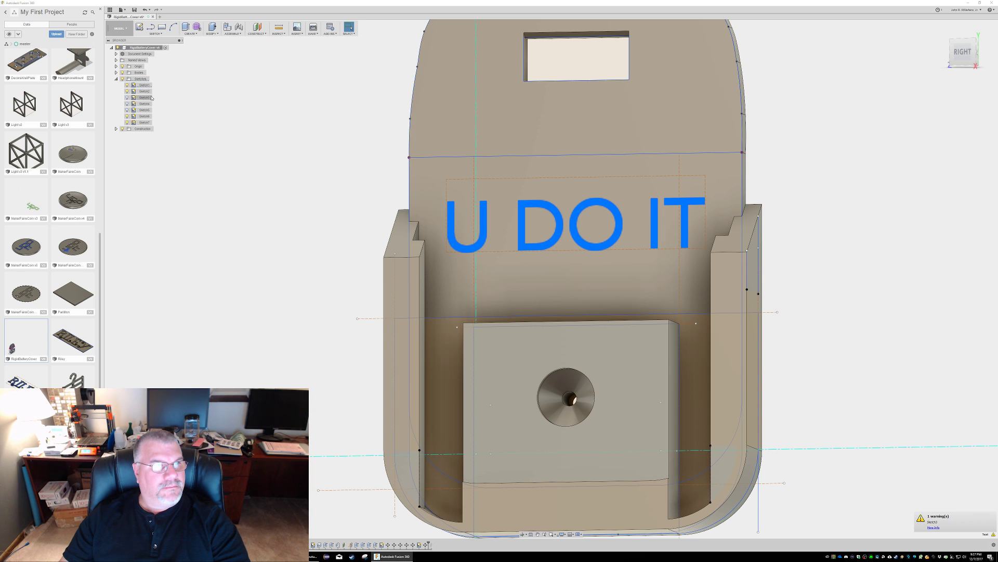
left_click(144, 122)
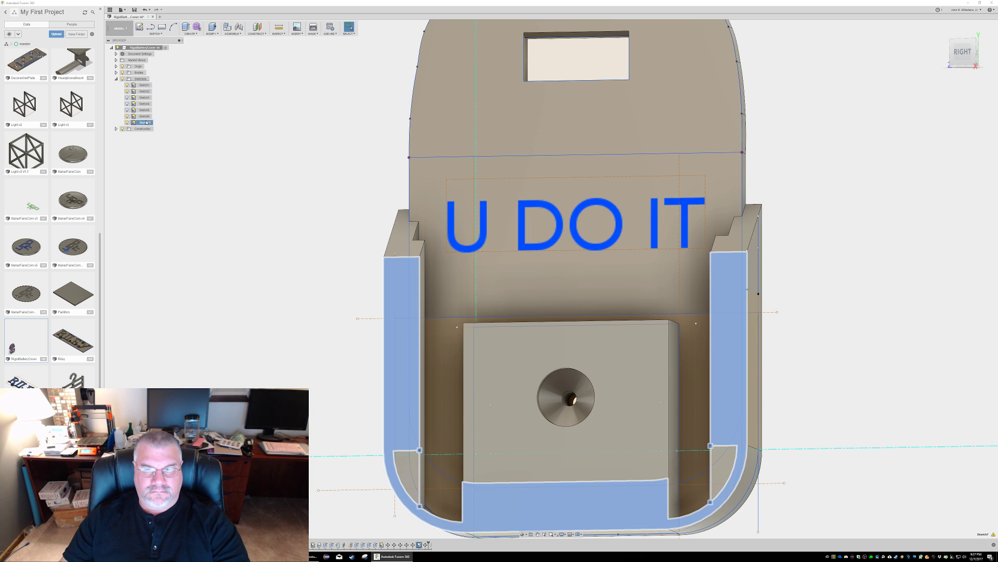
left_click(487, 239)
left_click(487, 228)
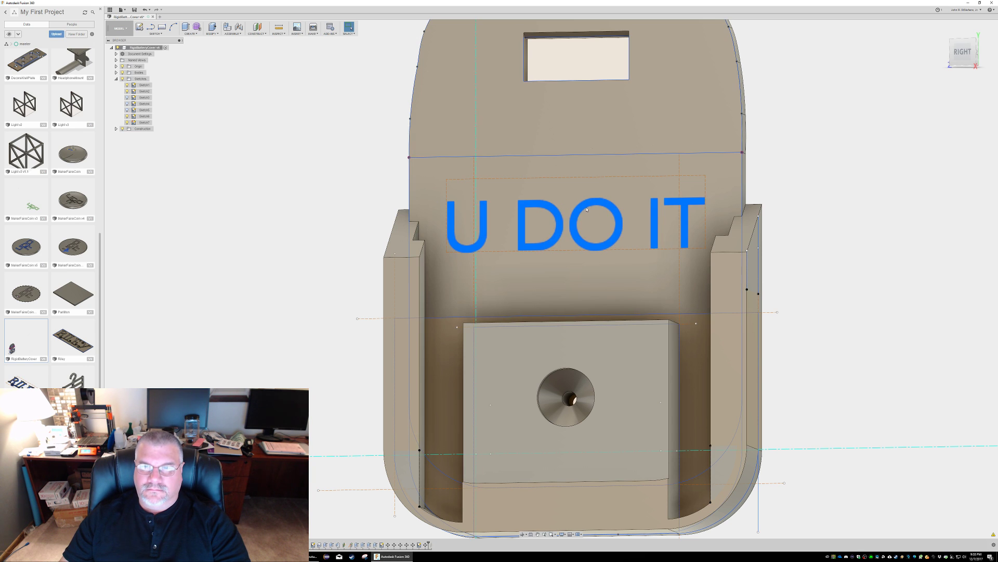
left_click_drag(586, 208, 588, 142)
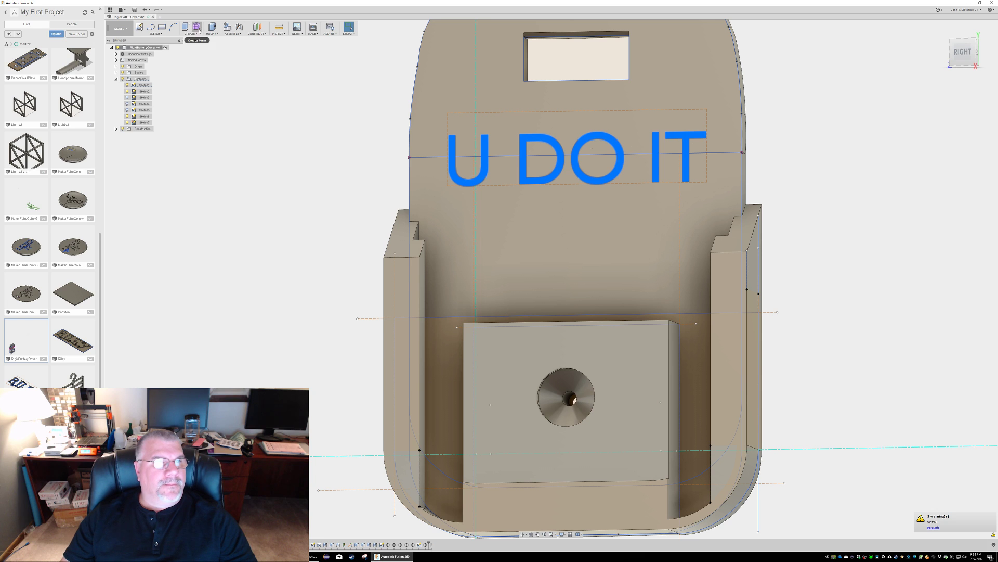
Step: Try extruding the "U DO IT" text by a positive 0.4 mm and undo that extrusion
left_click(211, 33)
left_click(190, 33)
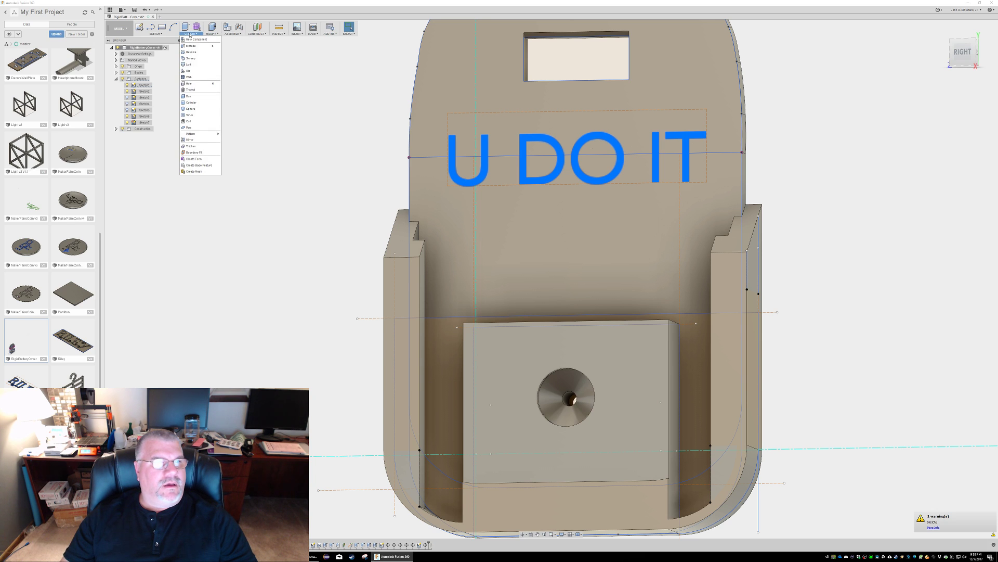
left_click(191, 46)
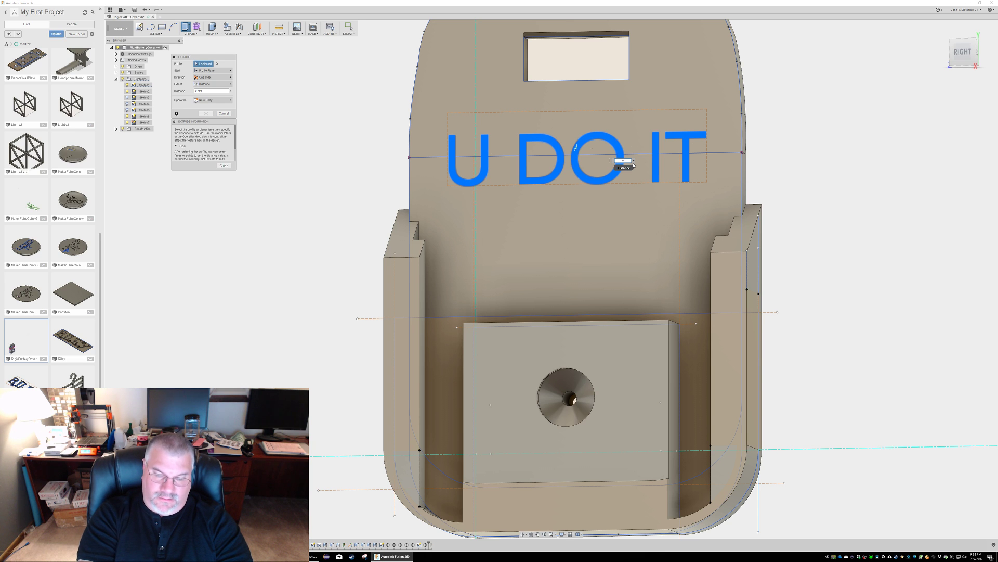
type(".4")
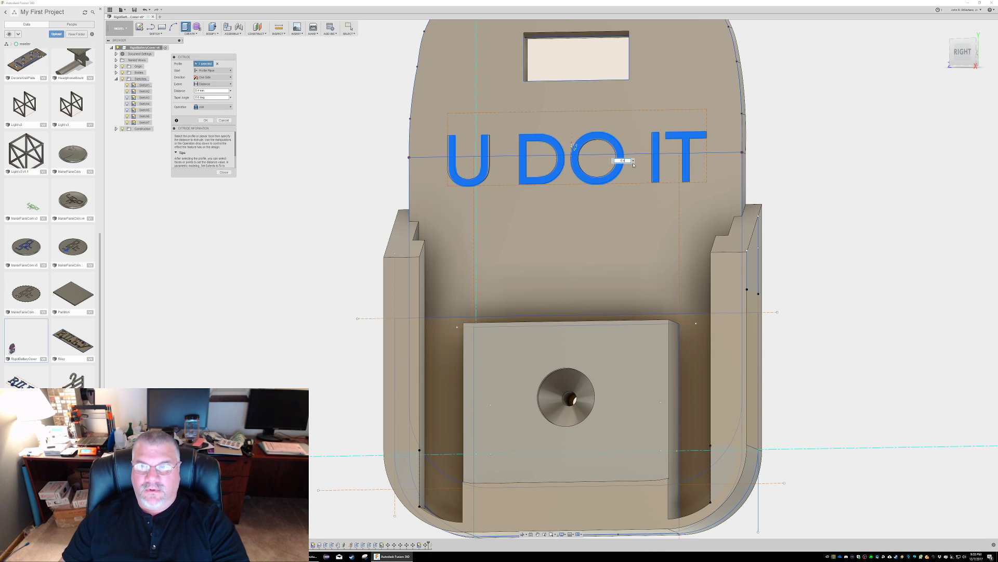
left_click(205, 121)
middle_click_drag(826, 182, 845, 186, "shift")
key("ctrl+z")
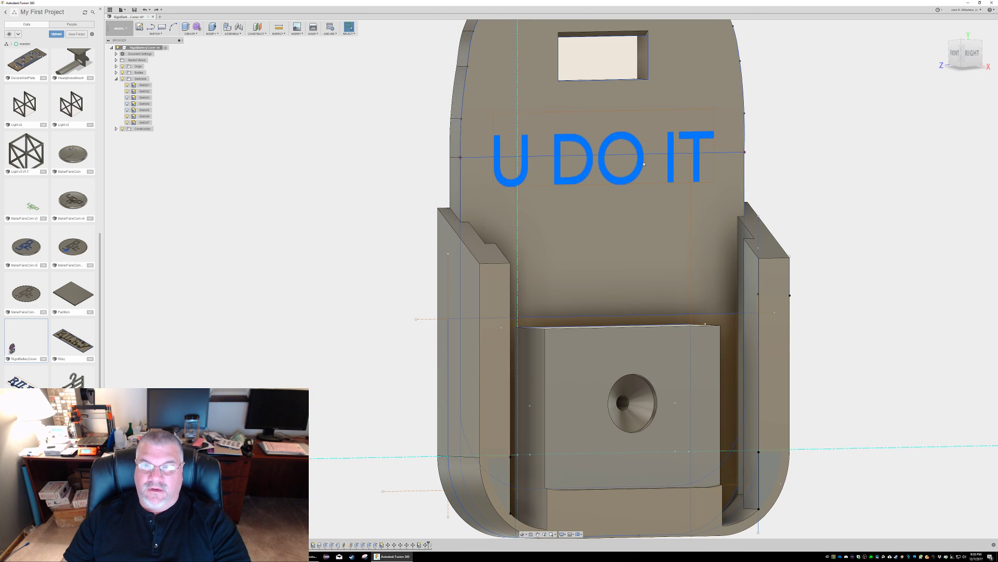
Step: Engrave the "U DO IT" text into the back plate's inside face with a -0.4 mm Extrude cut
left_click(190, 33)
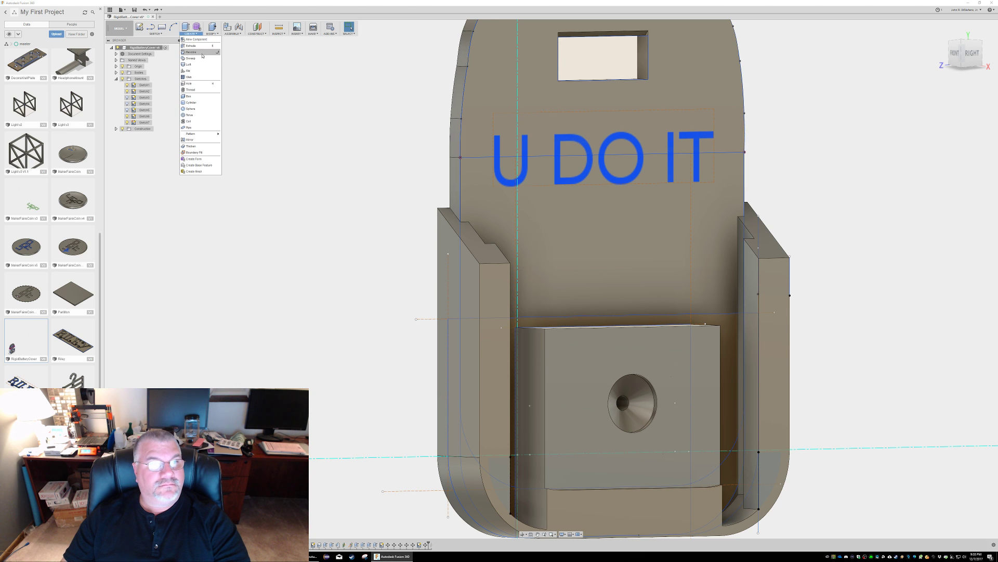
left_click(192, 45)
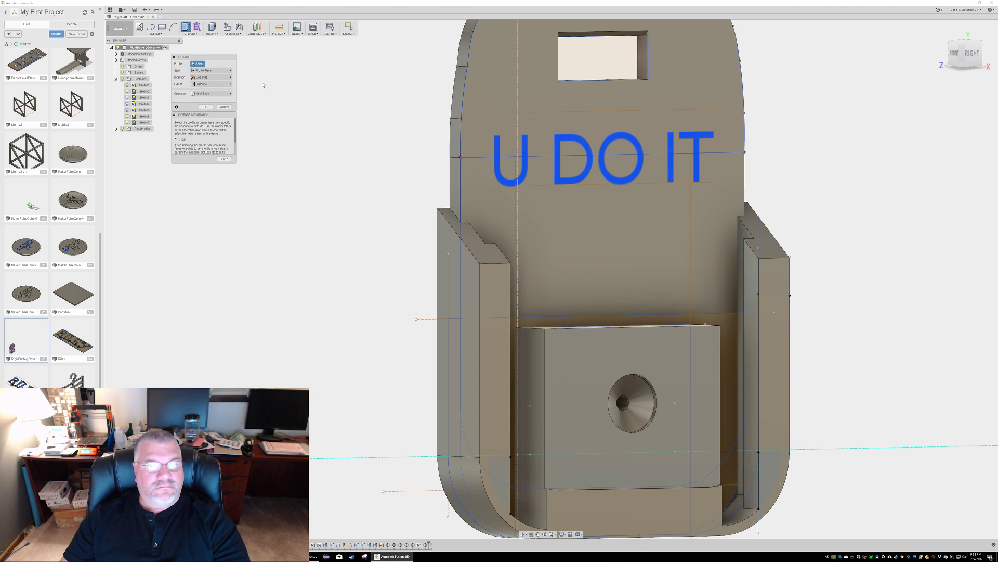
middle_click_drag(370, 132, 391, 130, "shift")
left_click(514, 127)
left_click(512, 126)
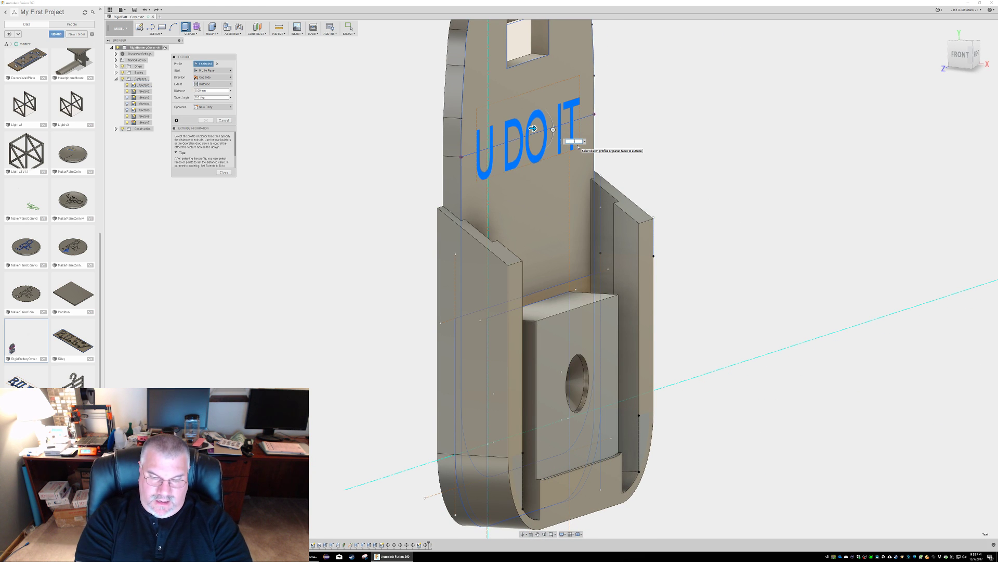
type("-0")
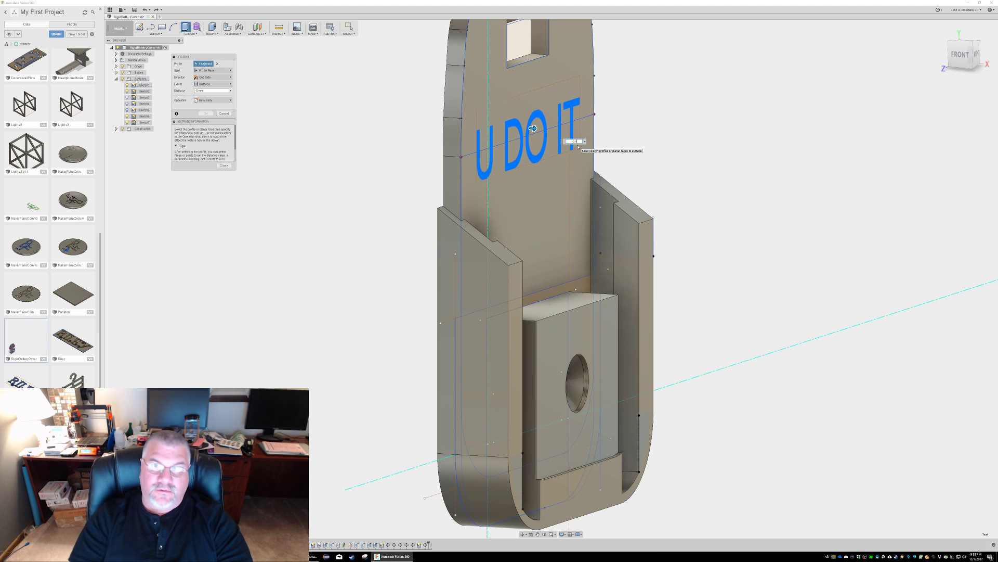
type(".4")
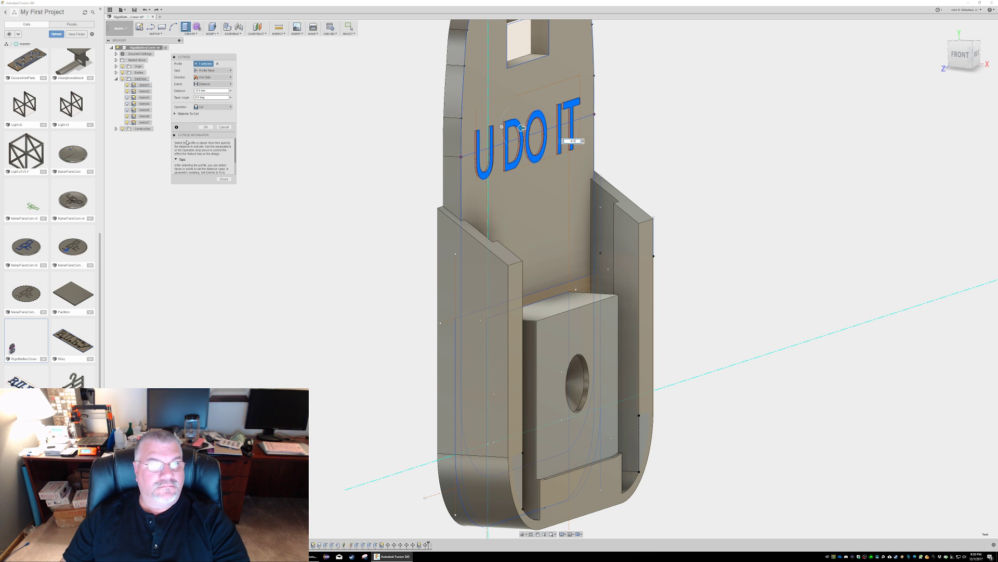
left_click(206, 127)
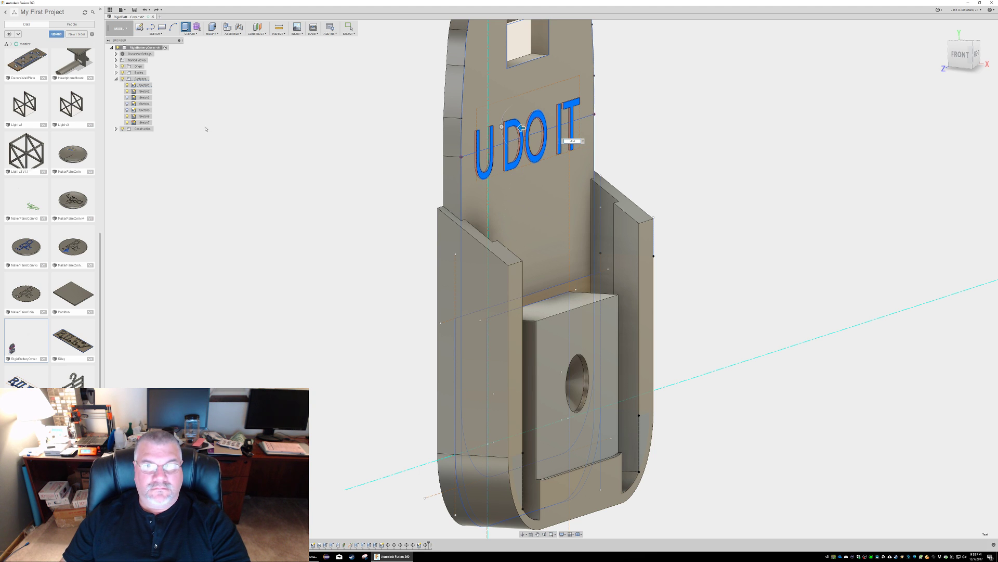
middle_click_drag(660, 131, 801, 204, "shift")
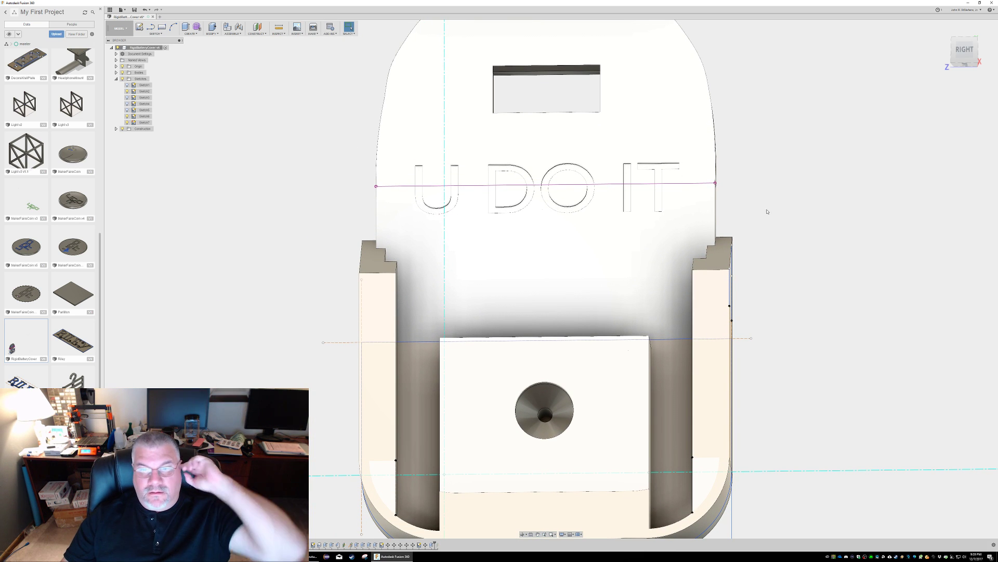
Step: Save the design with the version description "v7"
left_click(135, 9)
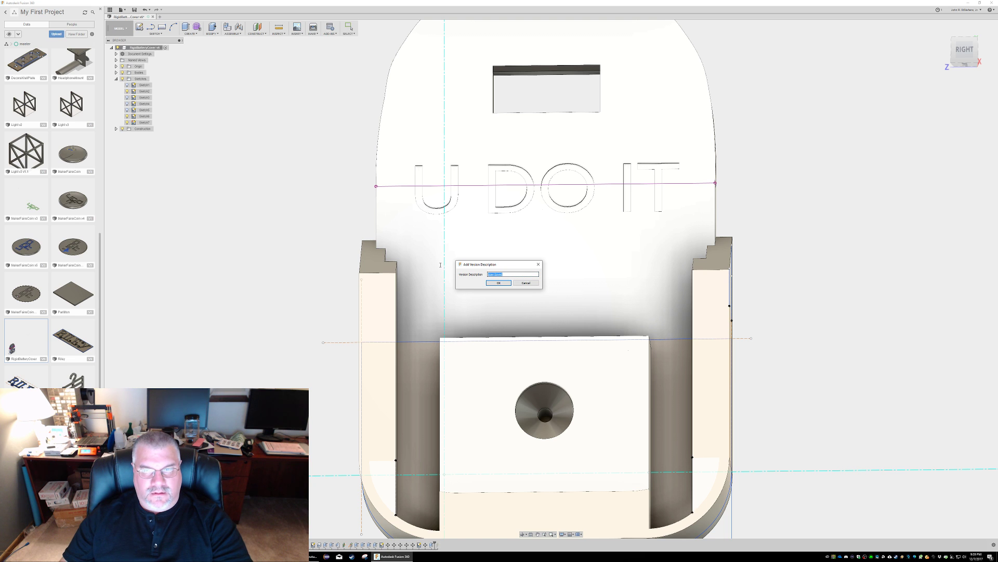
type("v7")
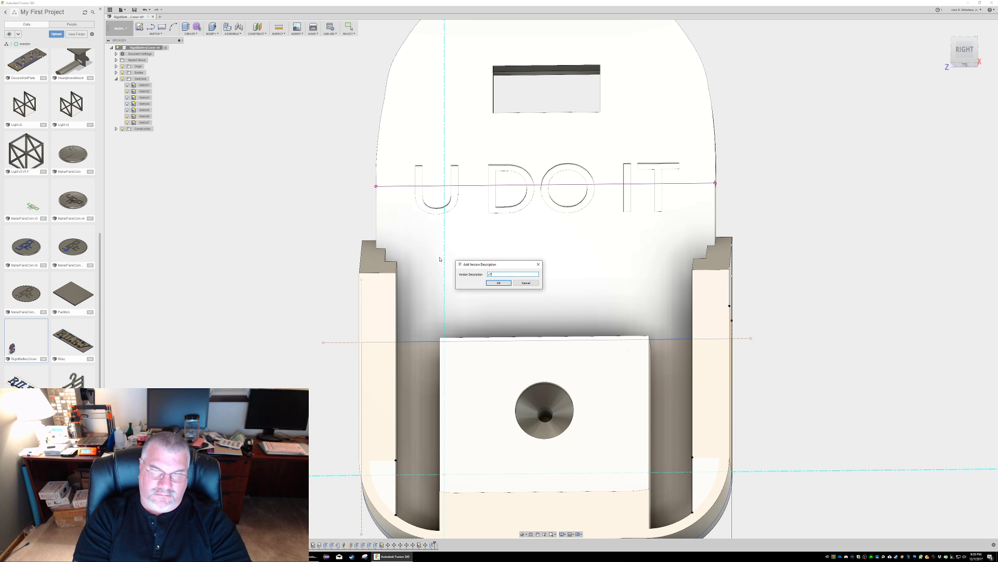
key("Return")
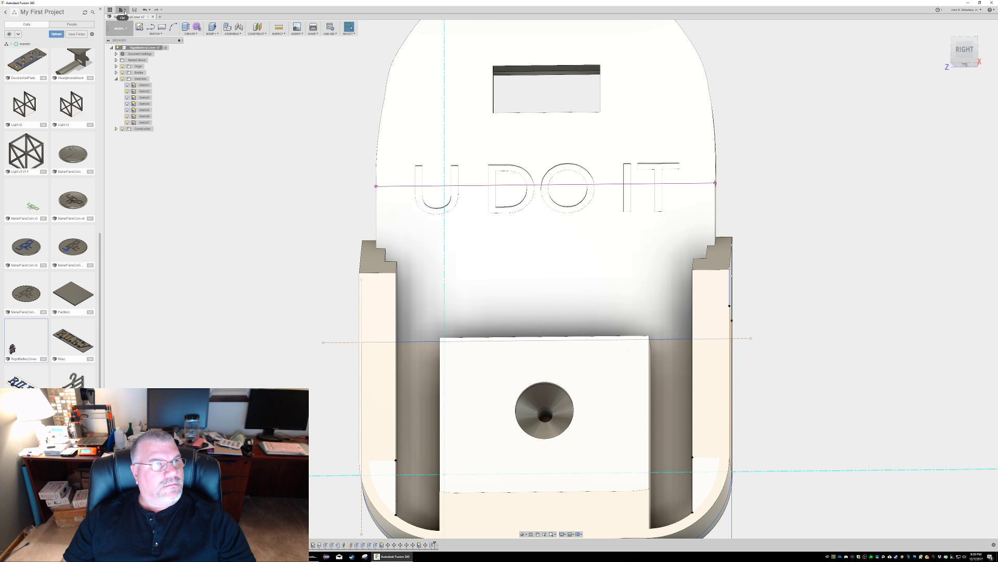
Step: Set up a 3D Print export of the battery cover body with sending to the print utility turned off
left_click(122, 10)
left_click(137, 87)
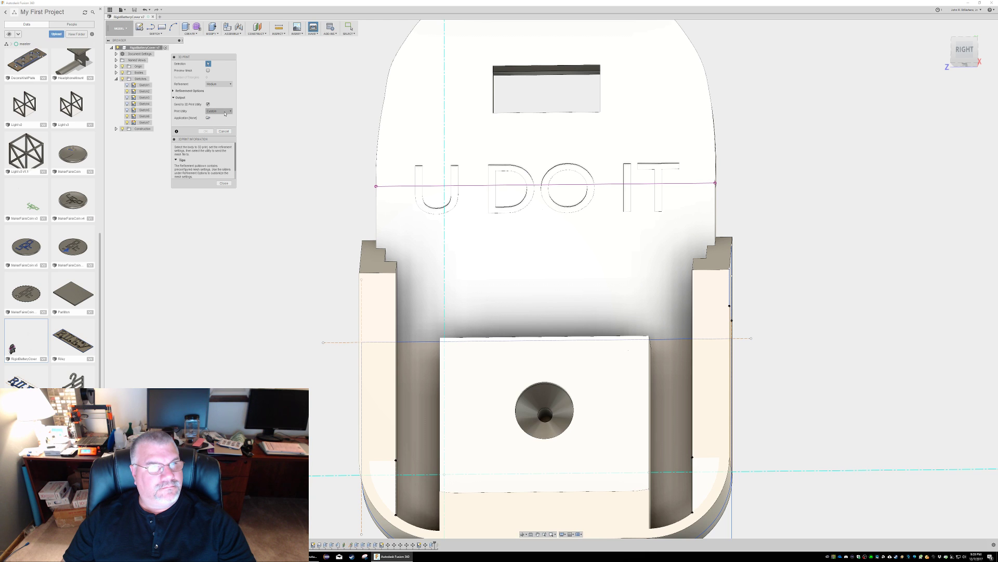
left_click(208, 105)
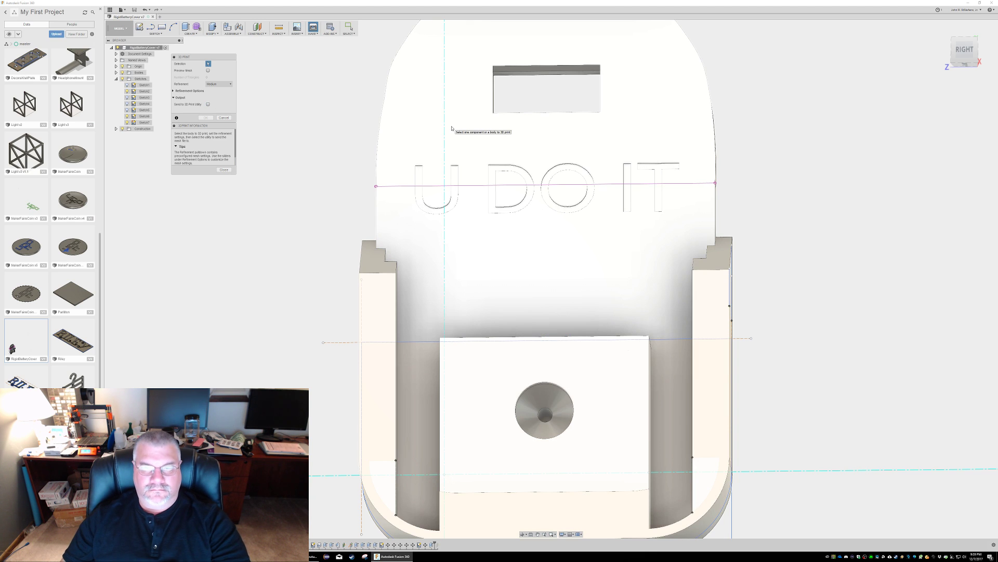
left_click(468, 138)
mouse_move(782, 294)
middle_mouse_down("shift")
mouse_move(791, 286)
mouse_move(746, 306)
mouse_move(785, 299)
mouse_move(788, 286)
mouse_move(784, 293)
middle_mouse_up("shift")
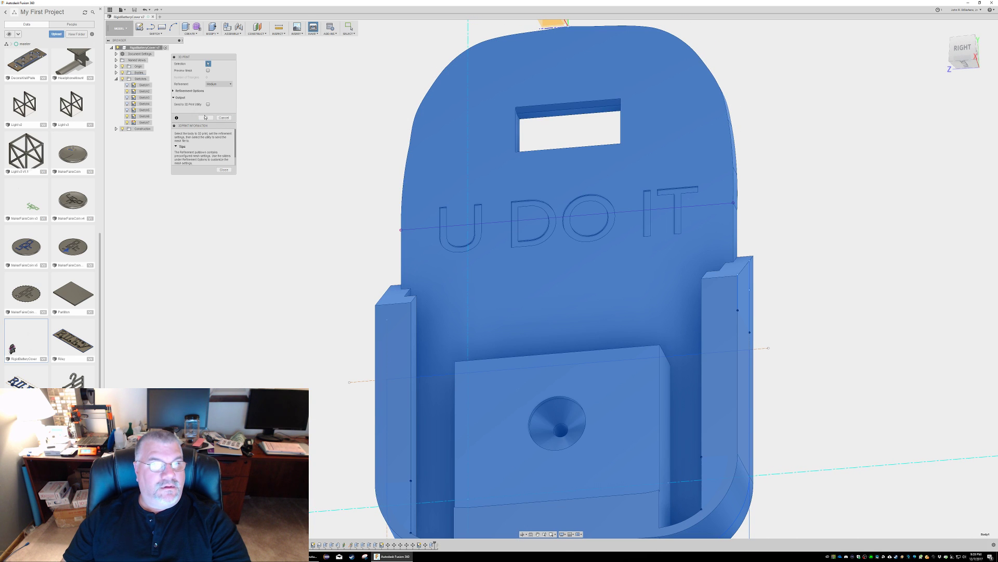
Step: Export the body as an STL named "RigidBatteryCover v7.stl" into the 3DPrinting\RigidBatteryCover folder
left_click(206, 118)
left_click_drag(132, 14, 223, 72)
left_click(243, 78)
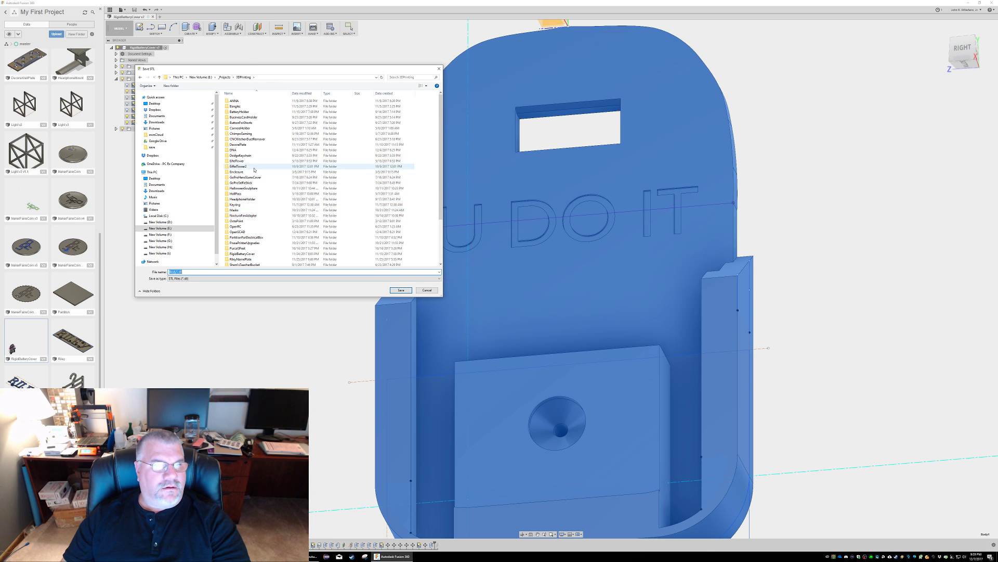
scroll(260, 224, "down", 1)
double_click(242, 242)
left_click(240, 134)
left_click(198, 273)
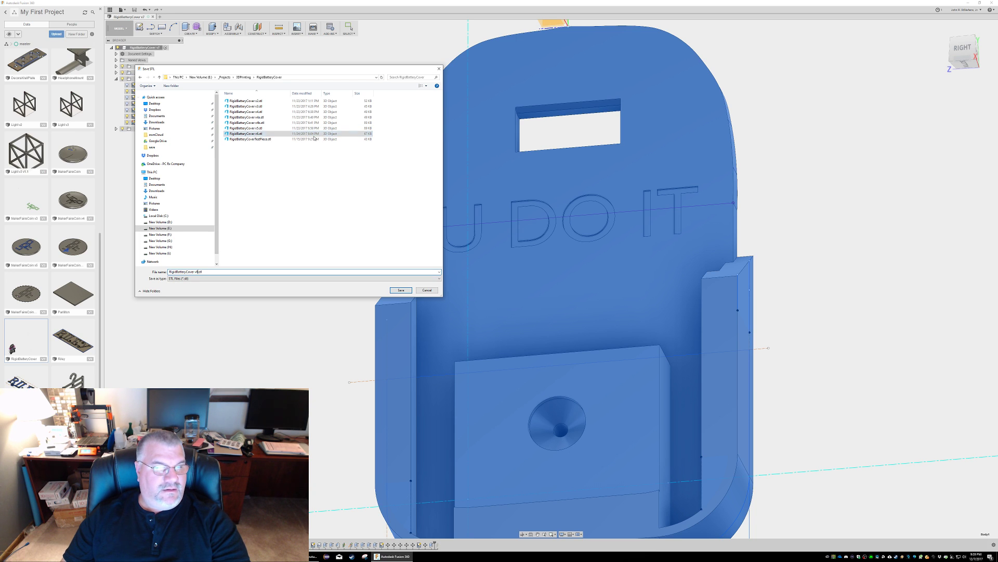
key("Delete")
type("7")
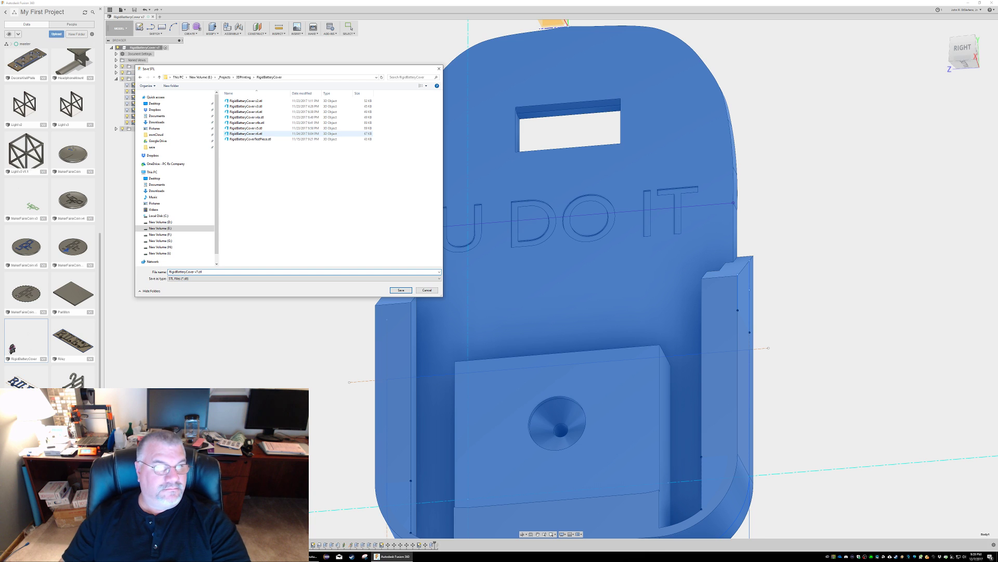
left_click(400, 290)
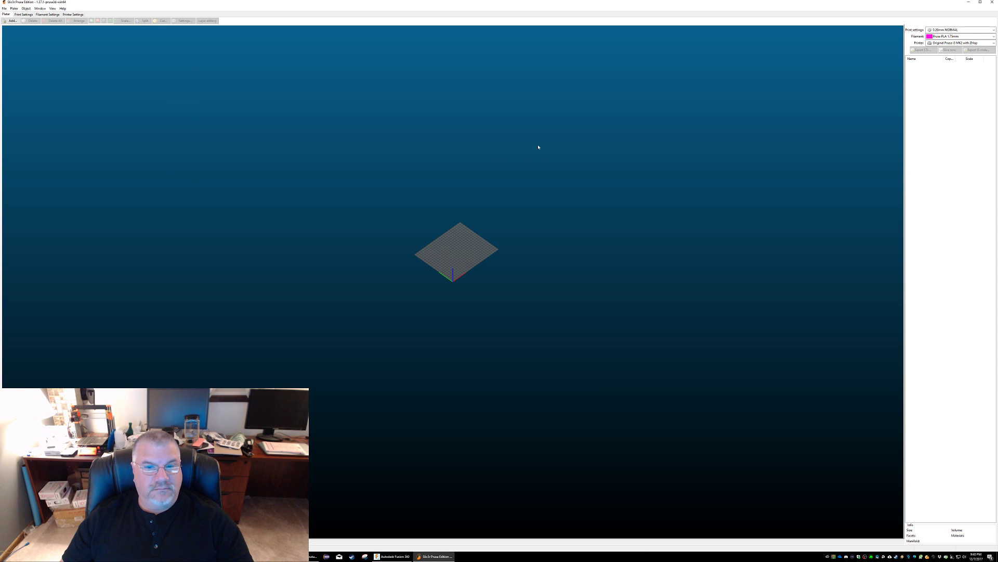
Step: In Slic3r Prusa Edition, add the v7 battery cover STL from the 3DPrinting\RigidBatteryCover folder to the print bed
key("ctrl+i")
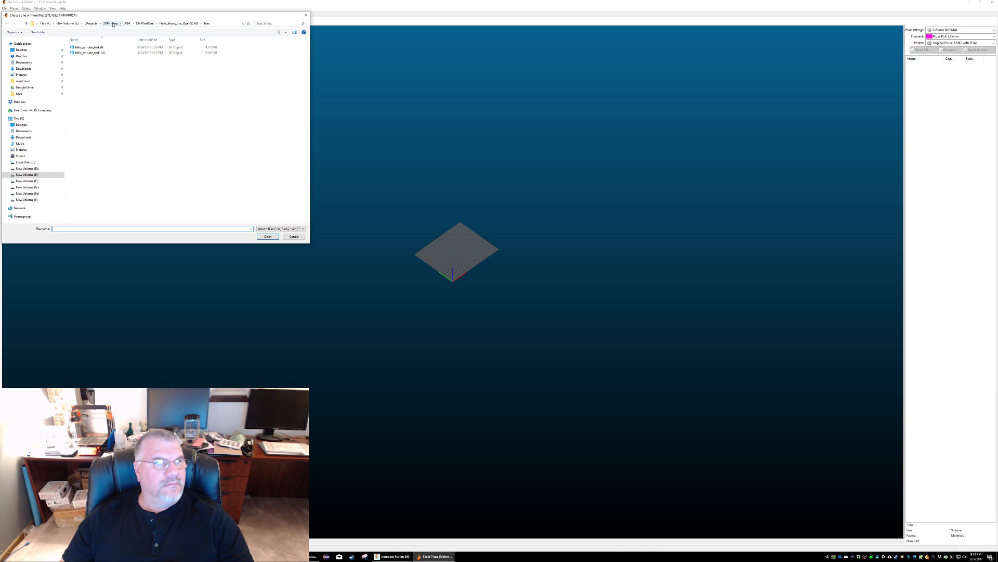
left_click(112, 24)
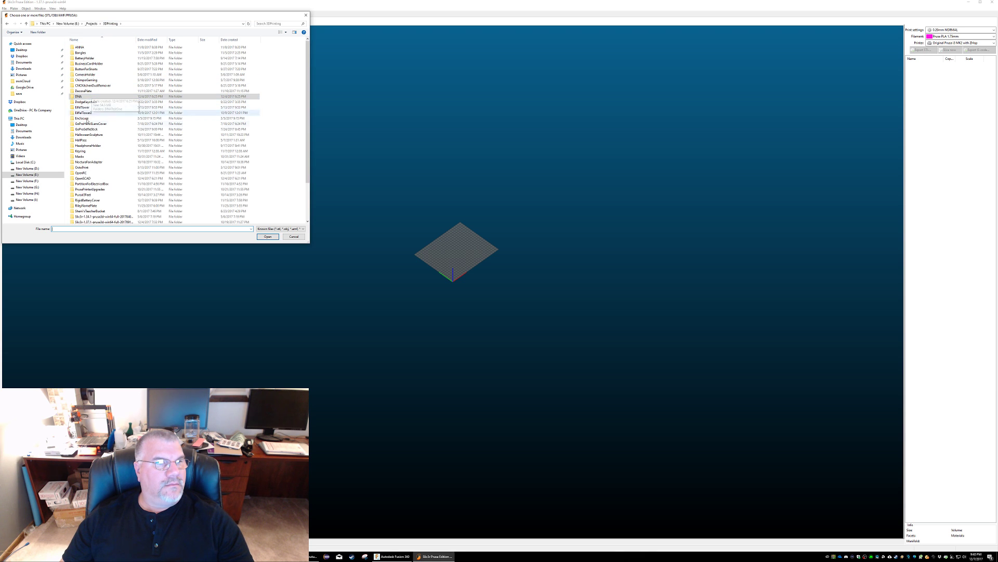
double_click(89, 200)
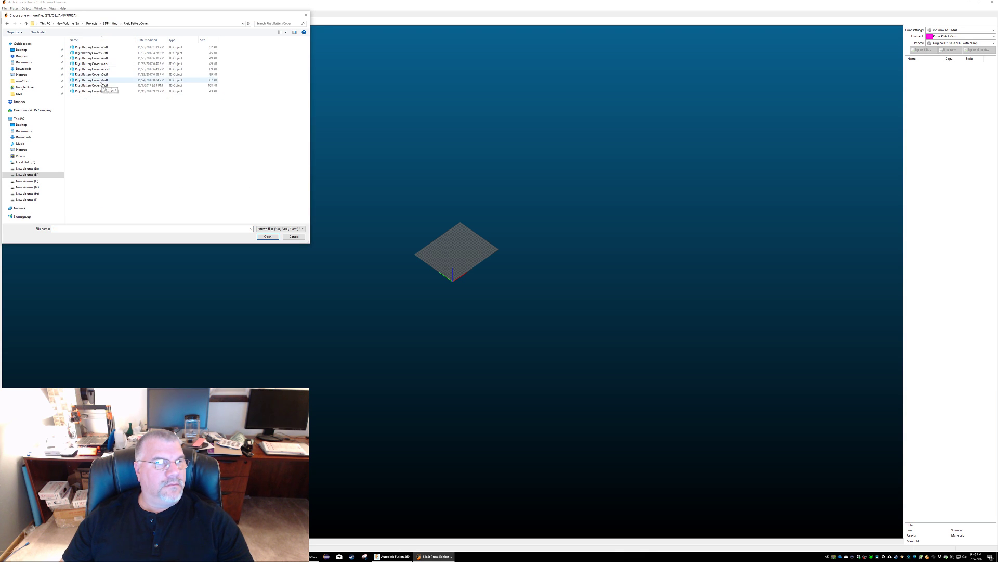
double_click(94, 86)
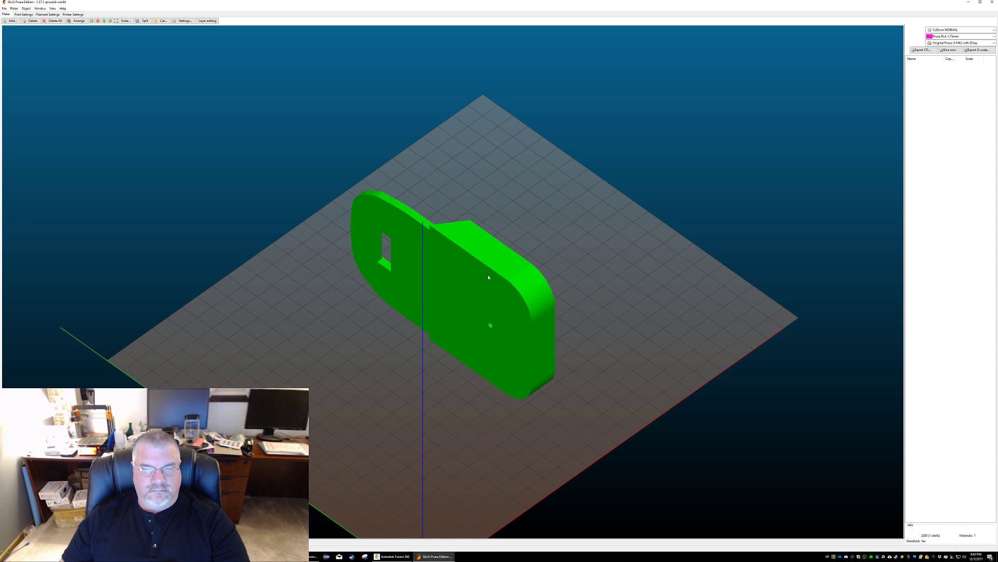
Step: Rotate the battery cover -90° around the Y axis and arrange it on the print bed
right_click(463, 277)
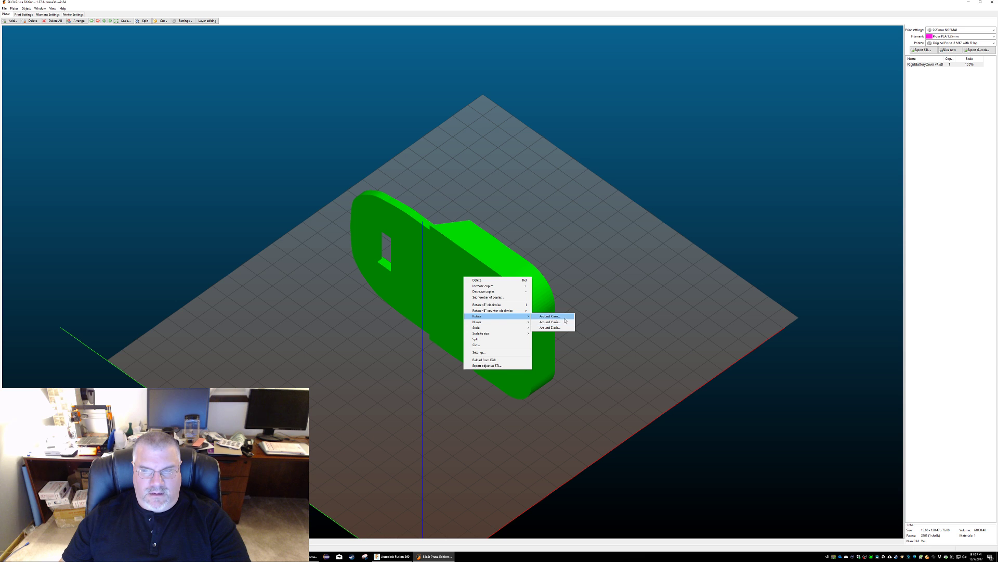
left_click(550, 321)
type("-90")
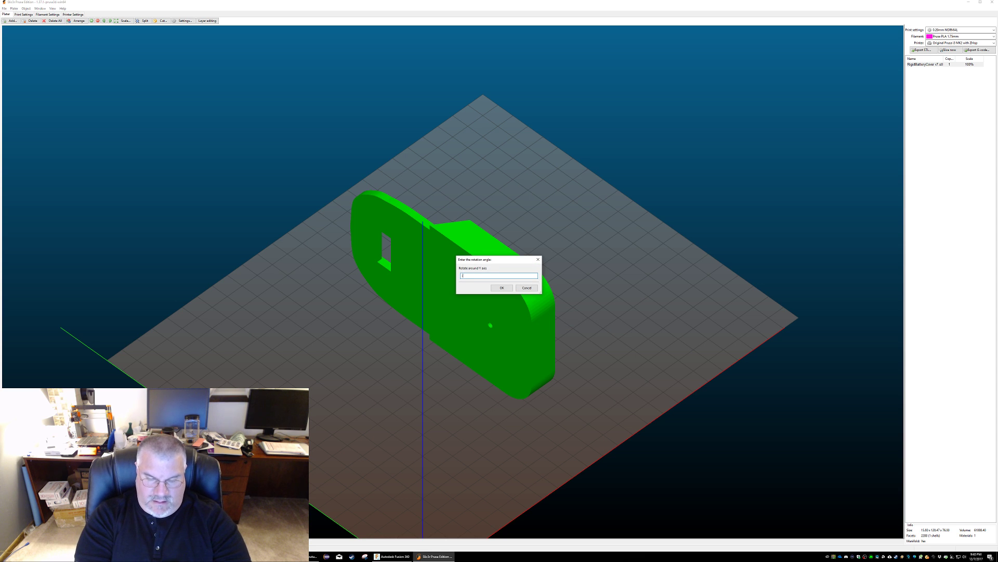
key("Return")
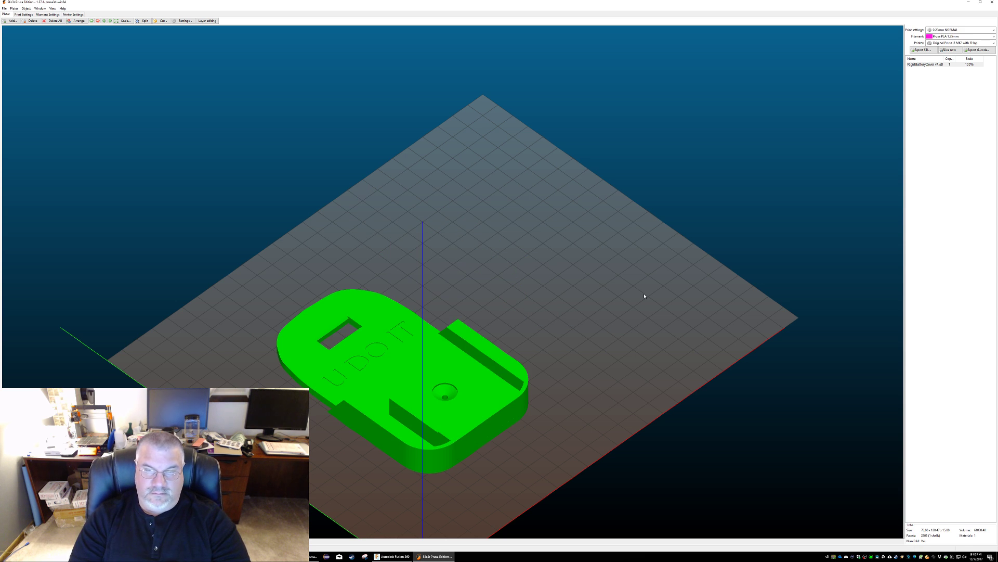
left_click(79, 21)
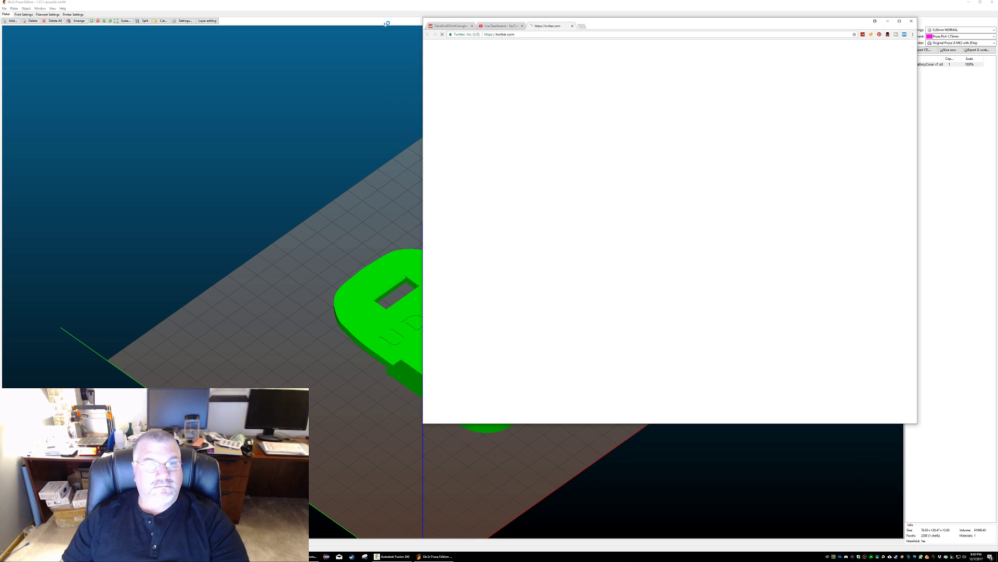
Step: Open the OctoPrint page in the web browser by searching the address history for "octoprint"
left_click(532, 35)
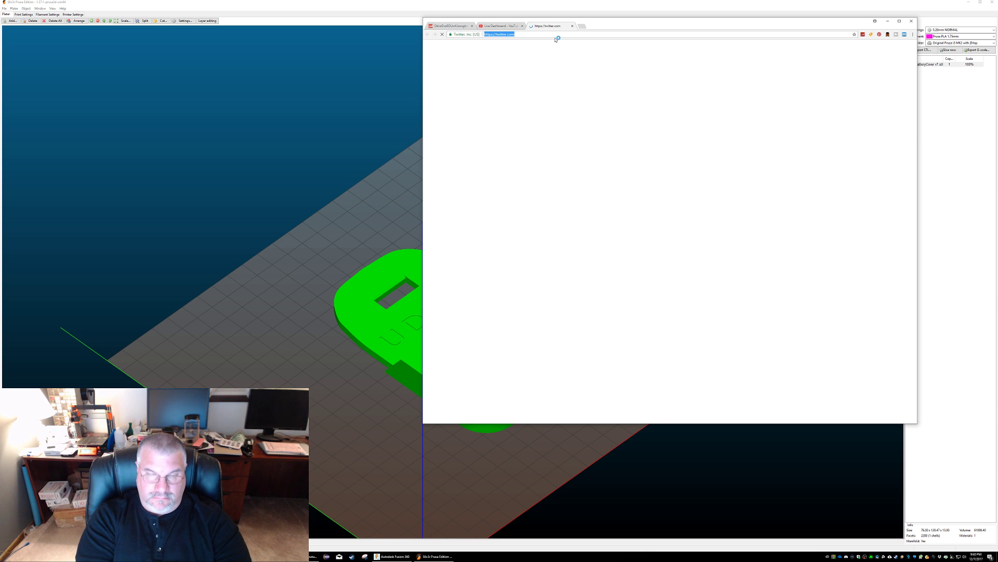
type("octo")
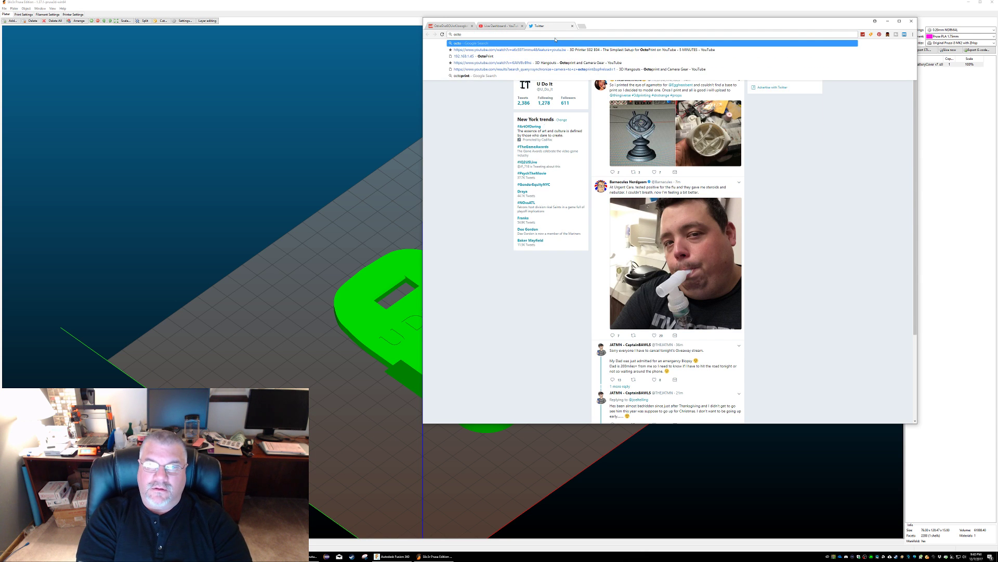
type("print")
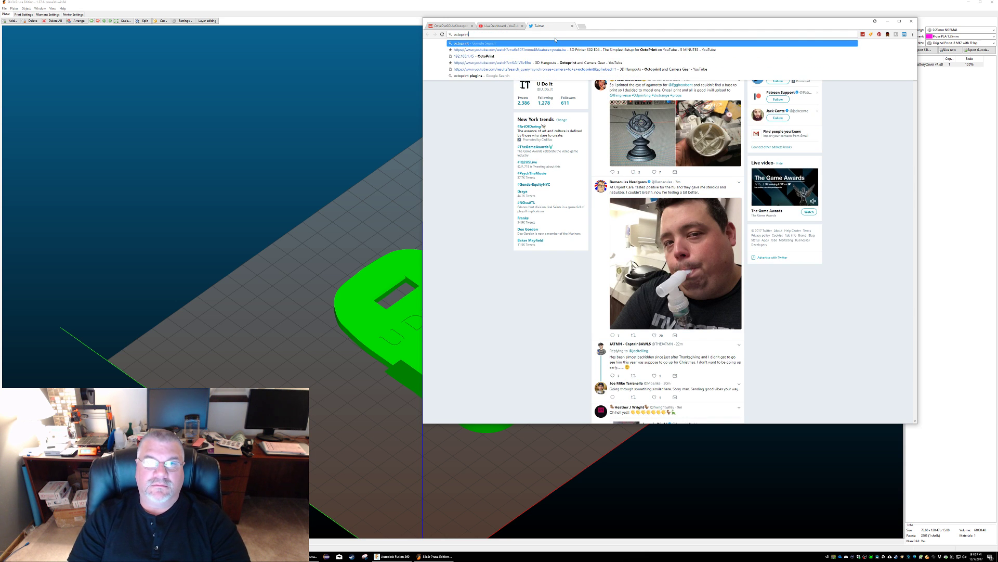
key("Down")
key("Down")
key("Return")
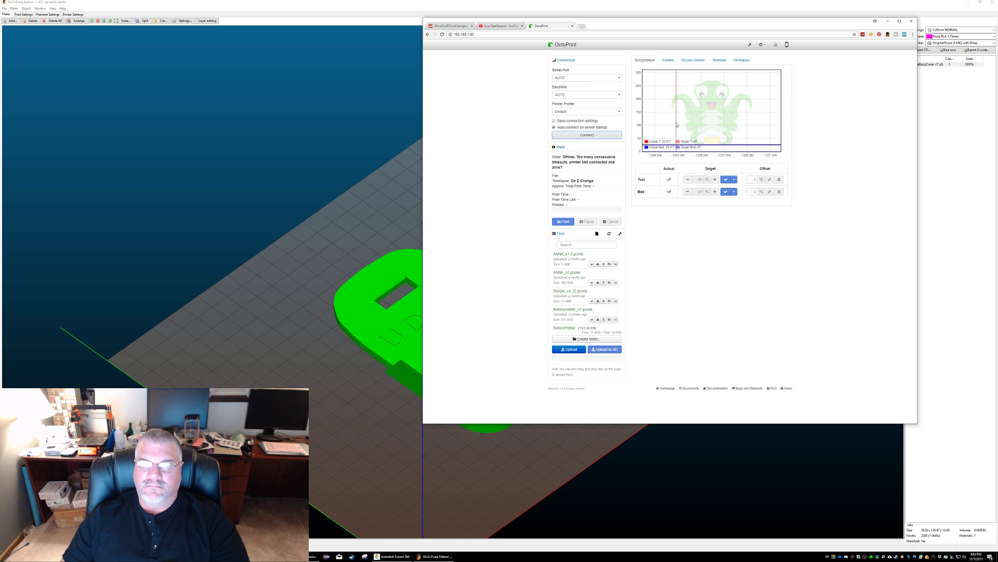
Step: Return to Slic3r and set the infill fill density to 10% in the print settings
left_click(359, 199)
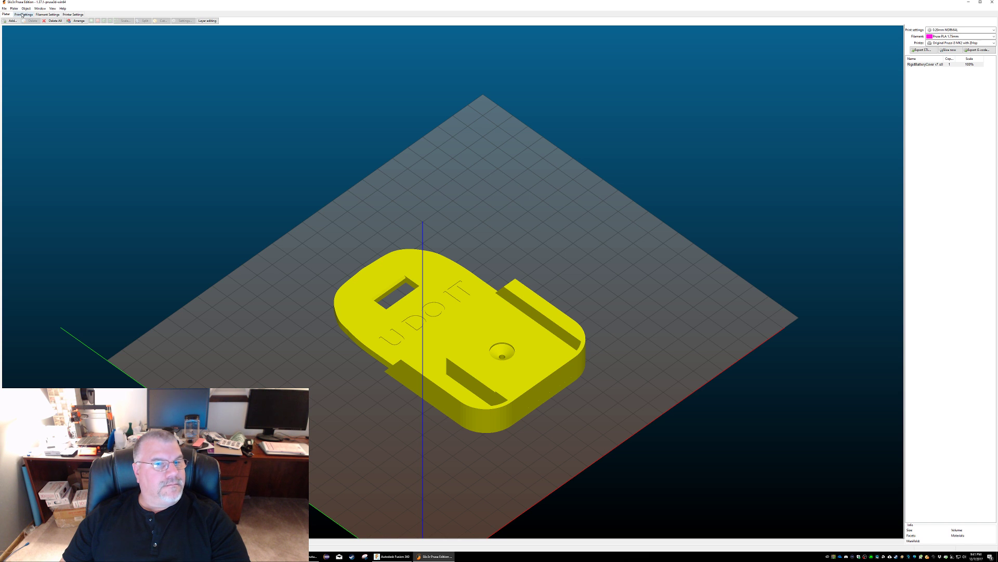
left_click(23, 14)
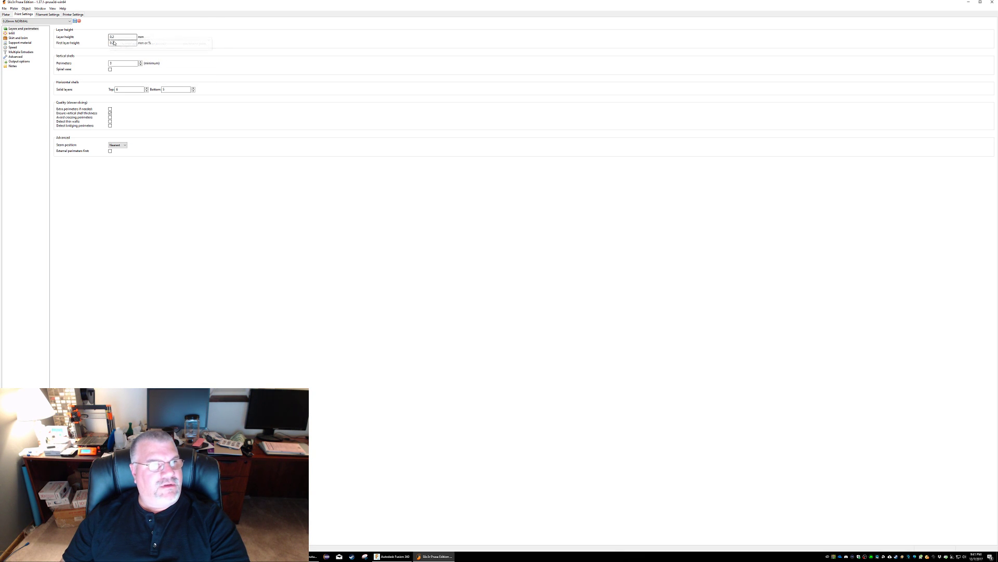
left_click(23, 39)
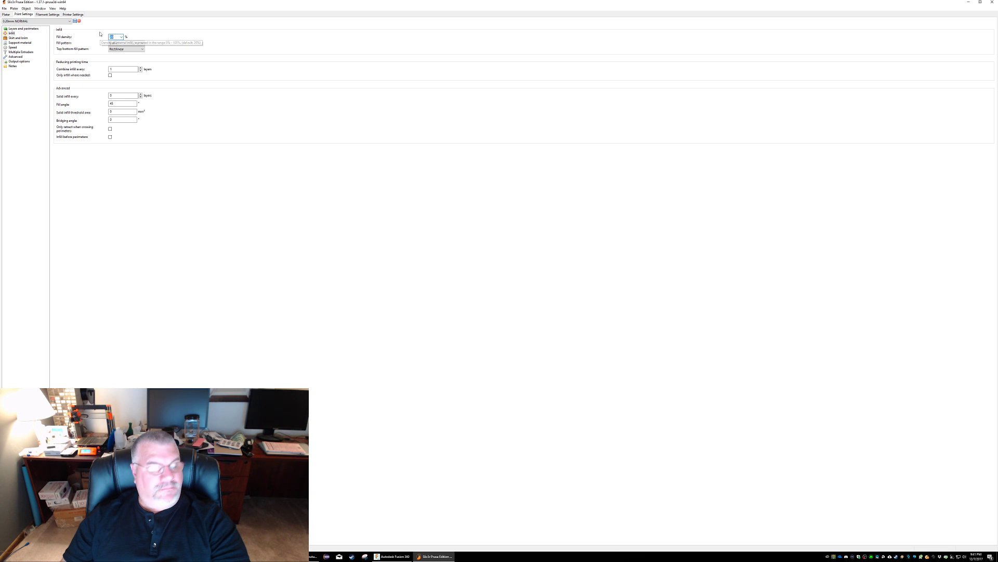
type("10")
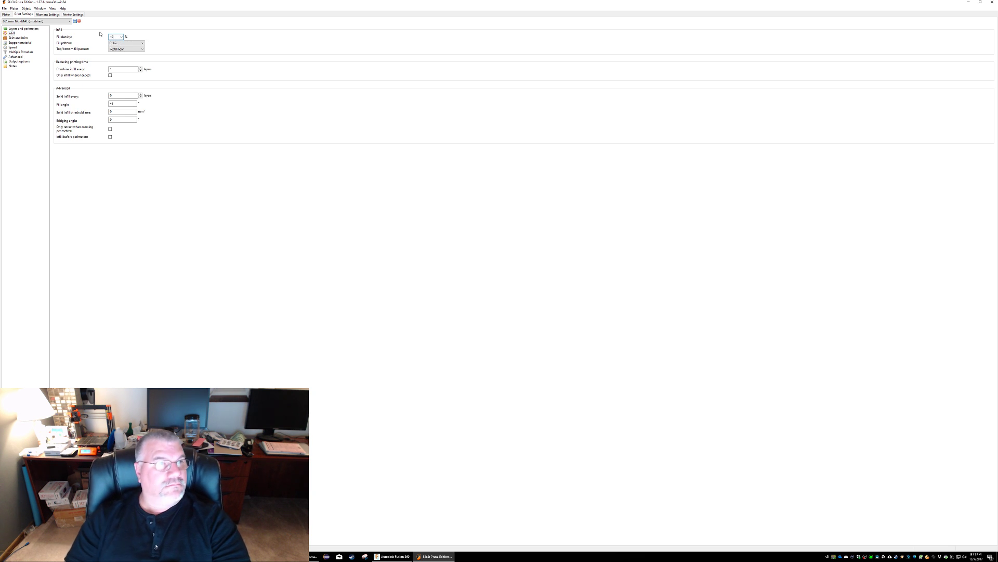
Step: Turn on support material generation and accept the suggested detect bridging perimeters adjustment
left_click(120, 68)
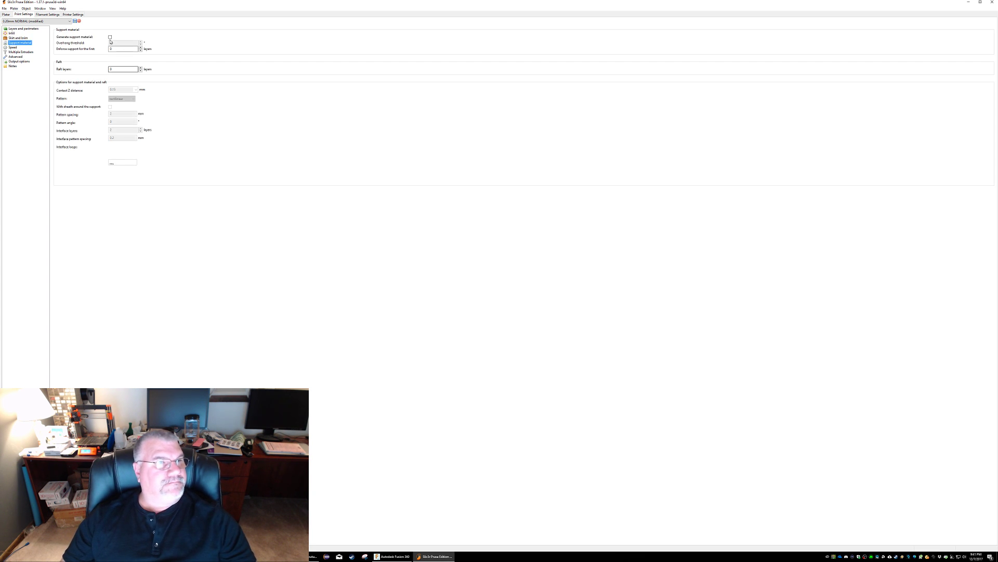
left_click(110, 37)
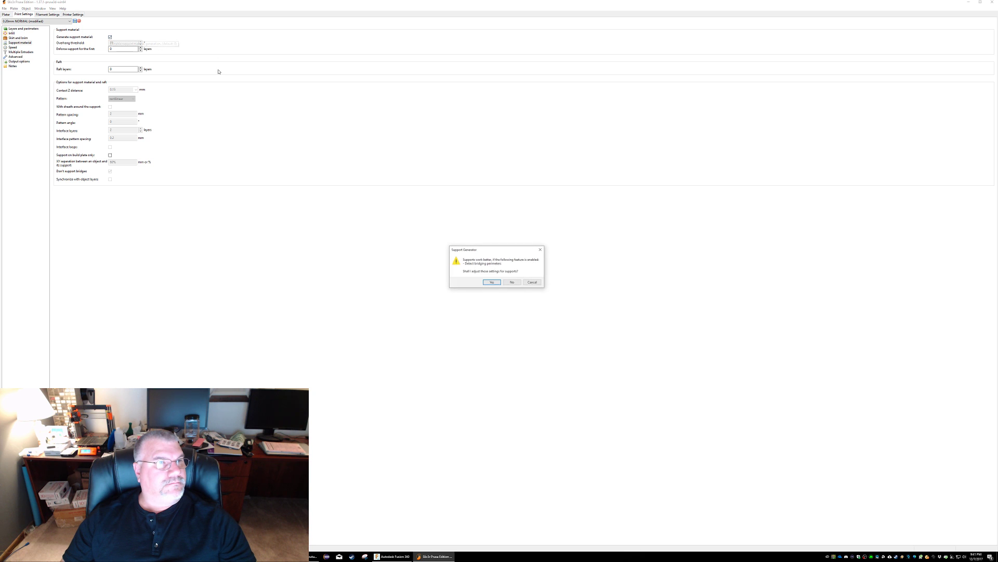
left_click(492, 283)
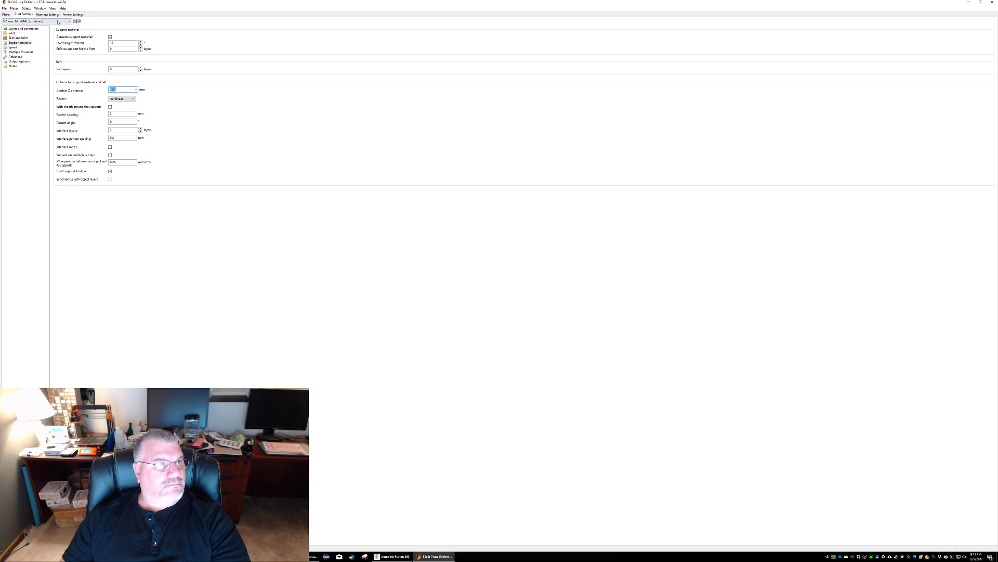
Step: Inspect the sliced cover in the 3D toolpath preview and export its G-code to the RigidBatteryCover folder
left_click(11, 15)
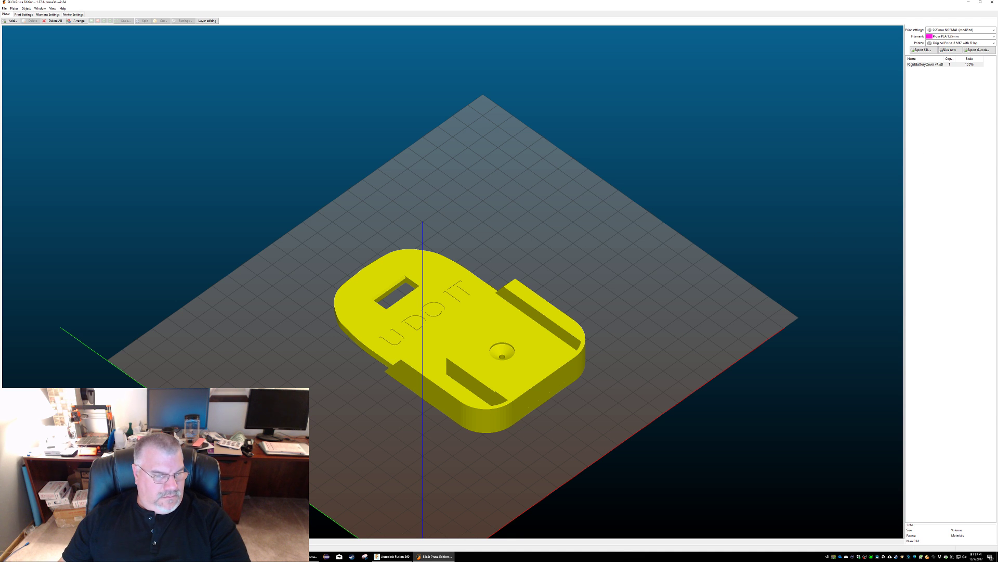
left_click(21, 542)
scroll(617, 270, "down", 2)
scroll(617, 305, "up", 2)
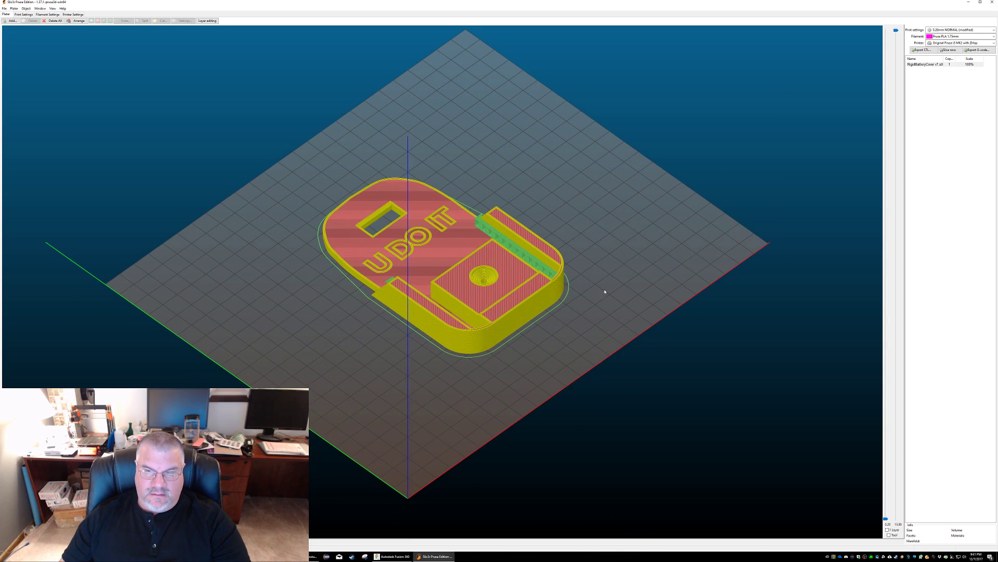
mouse_move(641, 264)
left_mouse_down()
mouse_move(626, 259)
mouse_move(644, 269)
mouse_move(662, 256)
mouse_move(664, 269)
mouse_move(684, 253)
mouse_move(662, 252)
mouse_move(688, 254)
mouse_move(657, 263)
mouse_move(660, 272)
mouse_move(628, 267)
mouse_move(630, 256)
mouse_move(617, 289)
mouse_move(636, 276)
mouse_move(627, 270)
mouse_move(638, 281)
left_mouse_up()
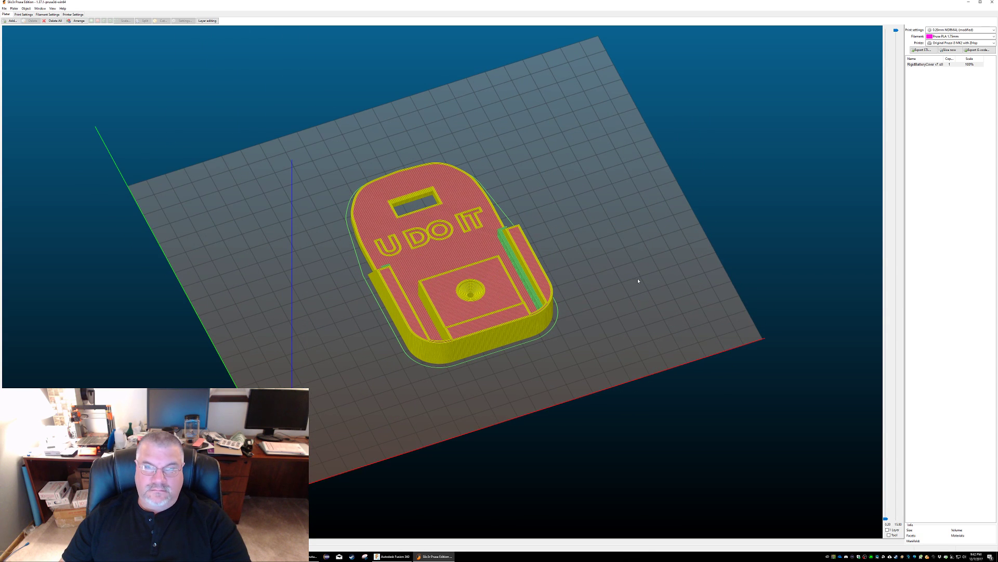
left_click(977, 49)
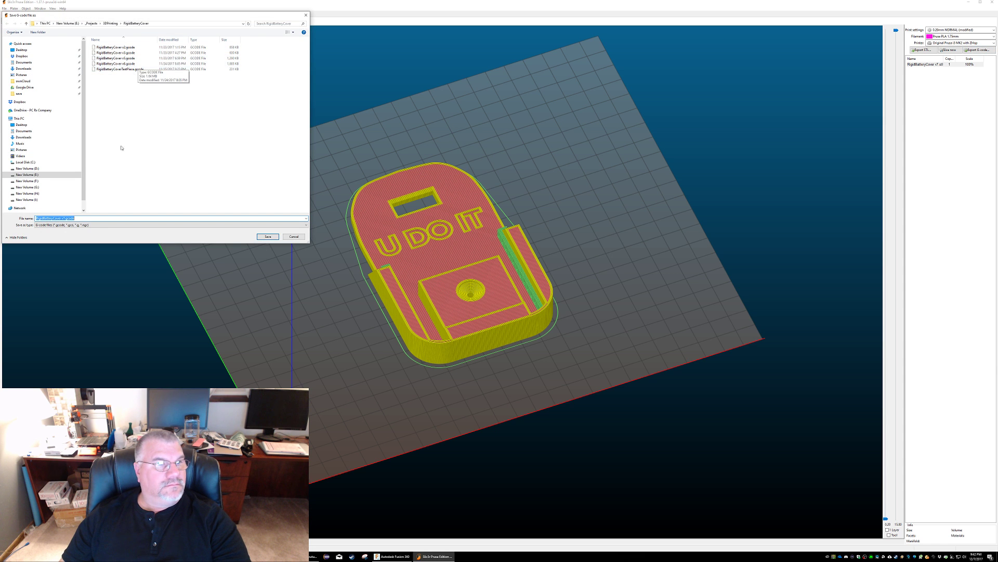
left_click(273, 238)
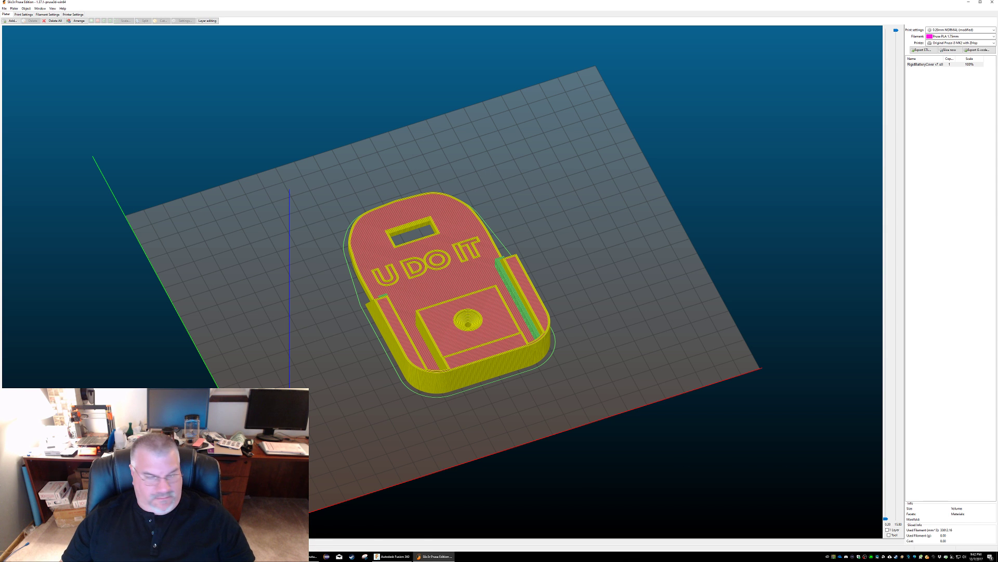
Step: Examine the cover's sliced layers in the 2D layer view, including the supports beside the side rails
left_click(31, 541)
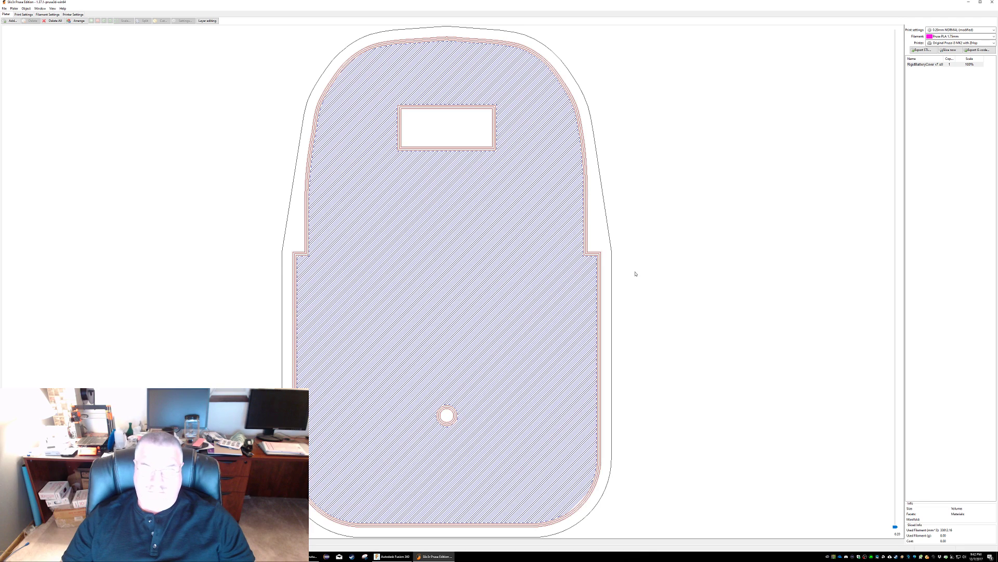
left_click_drag(895, 527, 918, 367)
left_click_drag(918, 317, 861, 364)
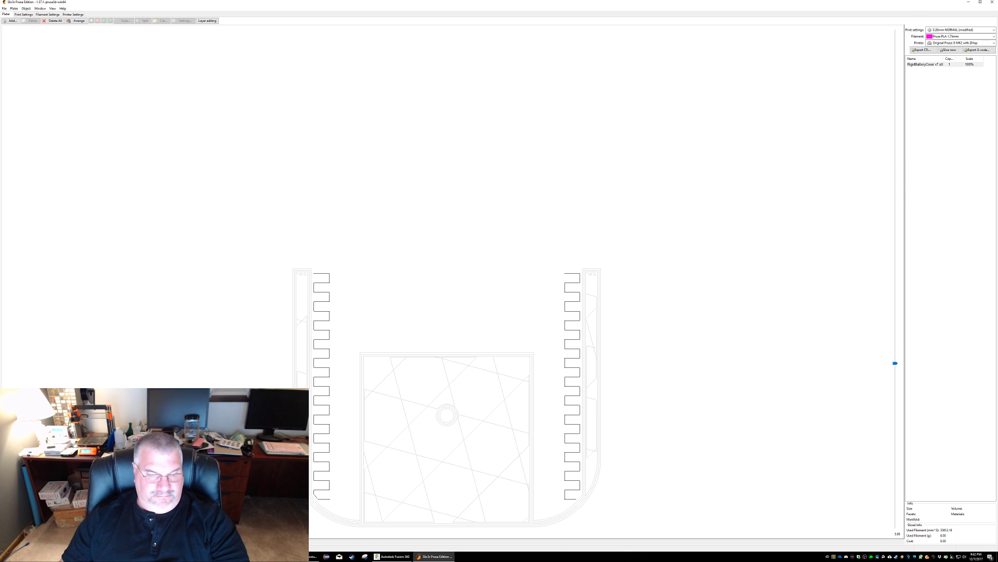
Step: Switch to OctoPrint in the browser and upload RigidBatteryCover_v7.gcode from the _Projects\3DPrinting\RigidBatteryCover folder on drive E
left_click(292, 556)
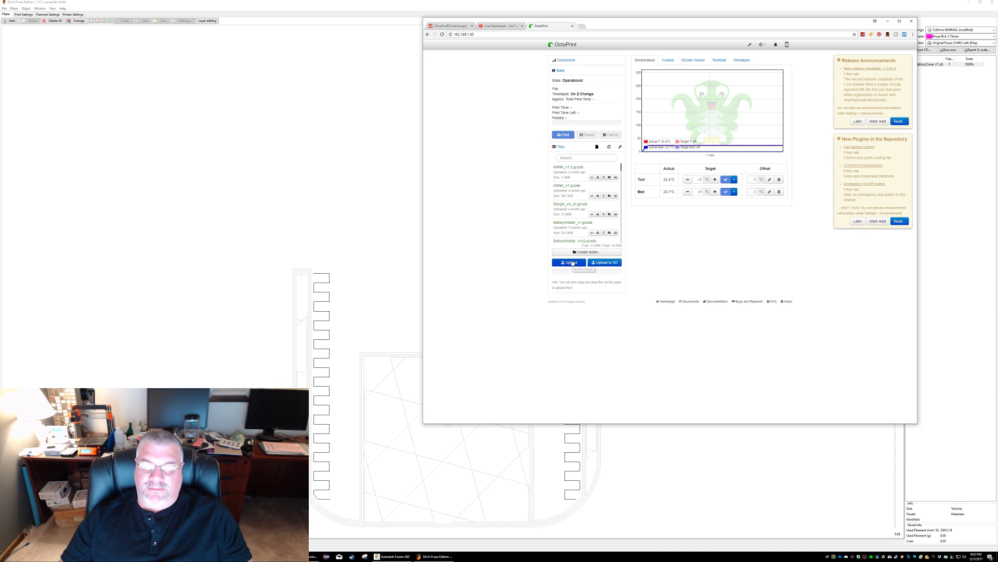
left_click(570, 262)
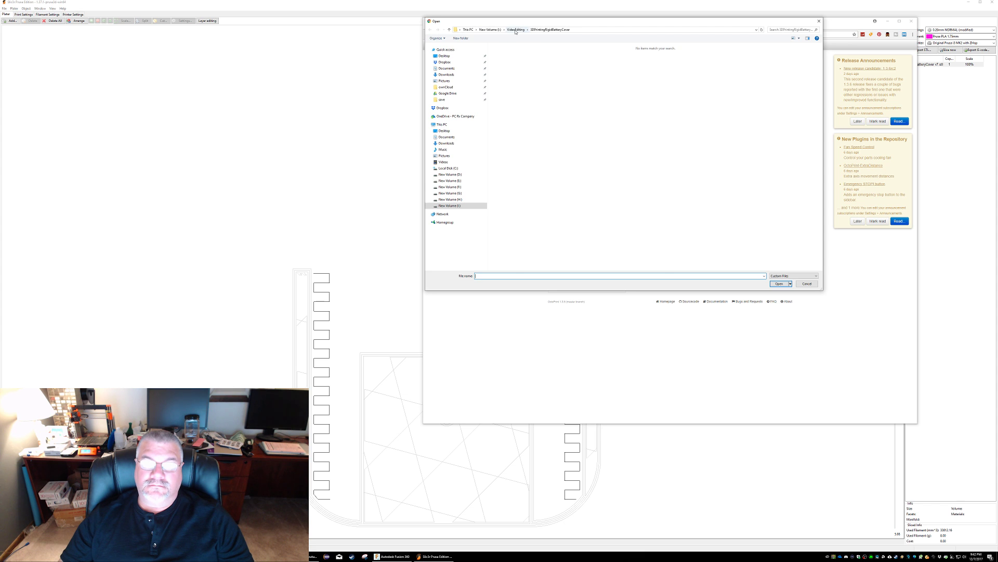
left_click(515, 30)
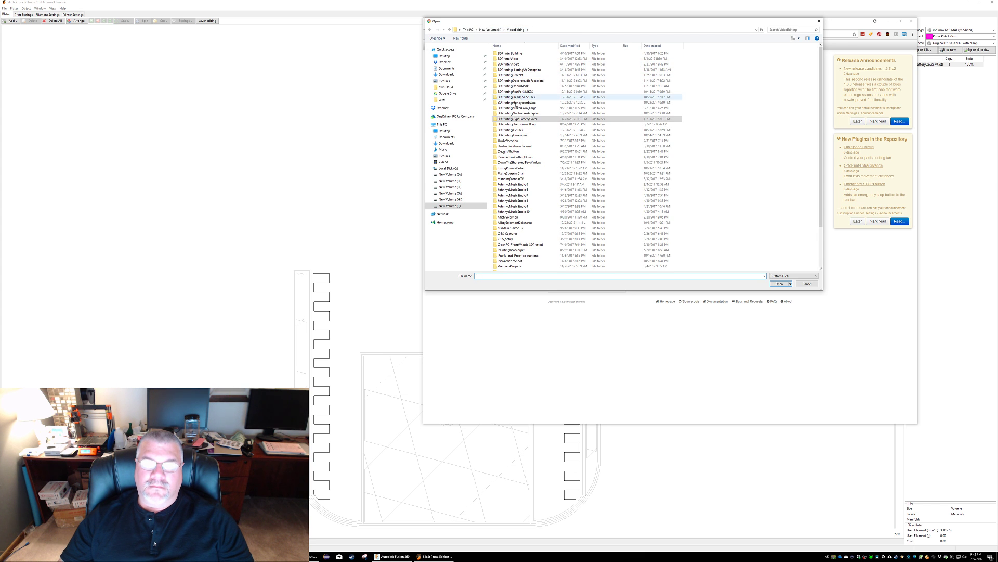
left_click(450, 180)
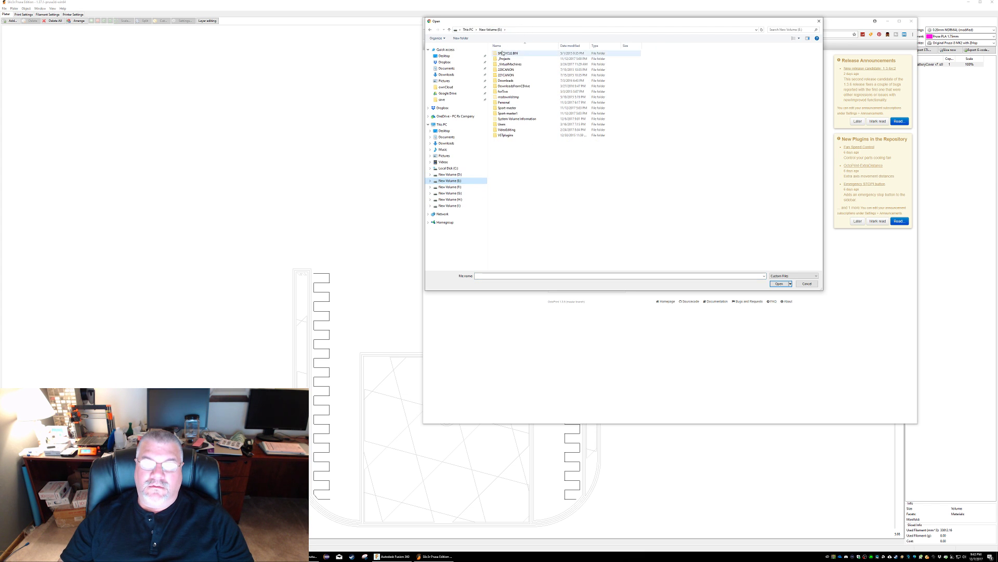
double_click(504, 58)
double_click(517, 53)
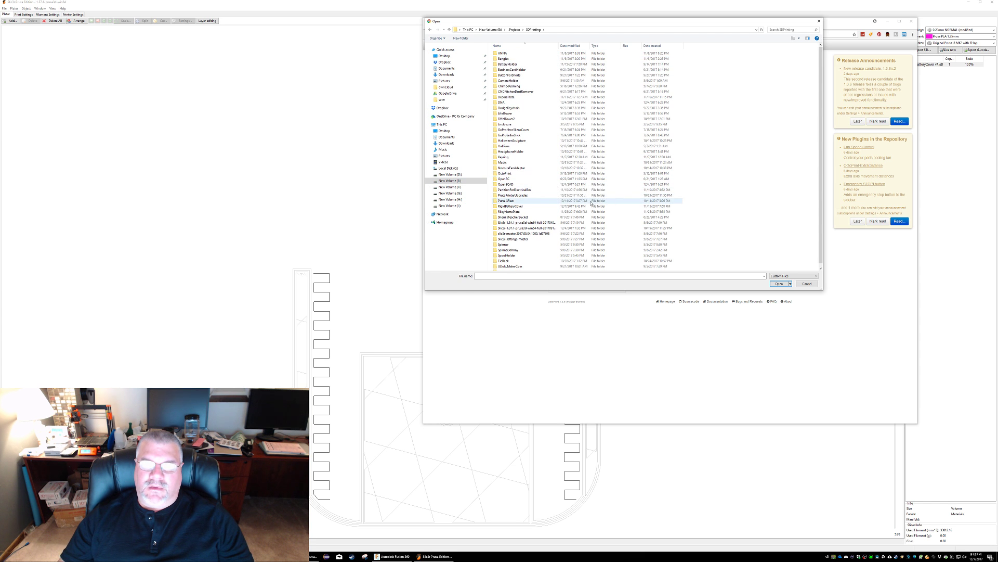
left_click(508, 207)
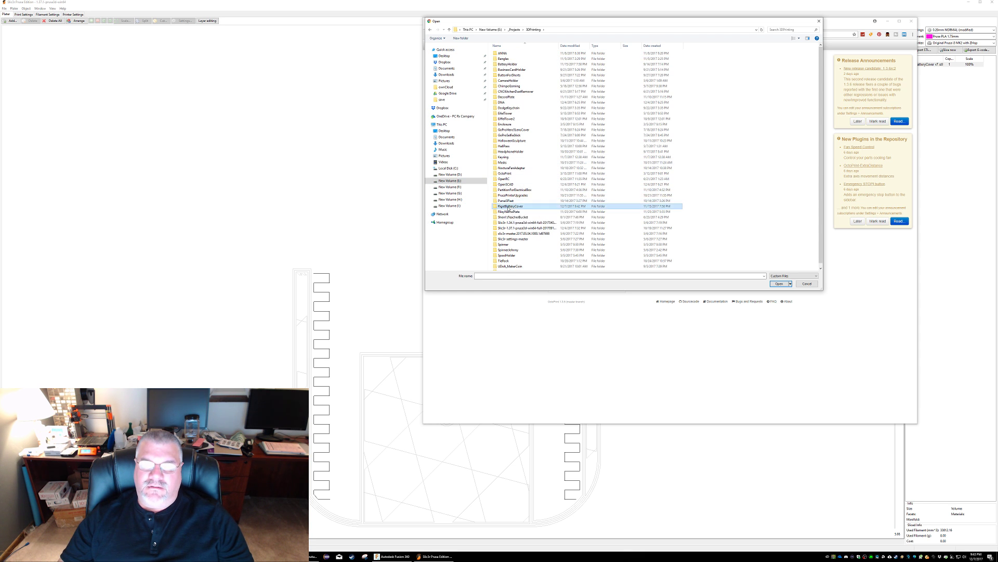
double_click(509, 207)
double_click(517, 114)
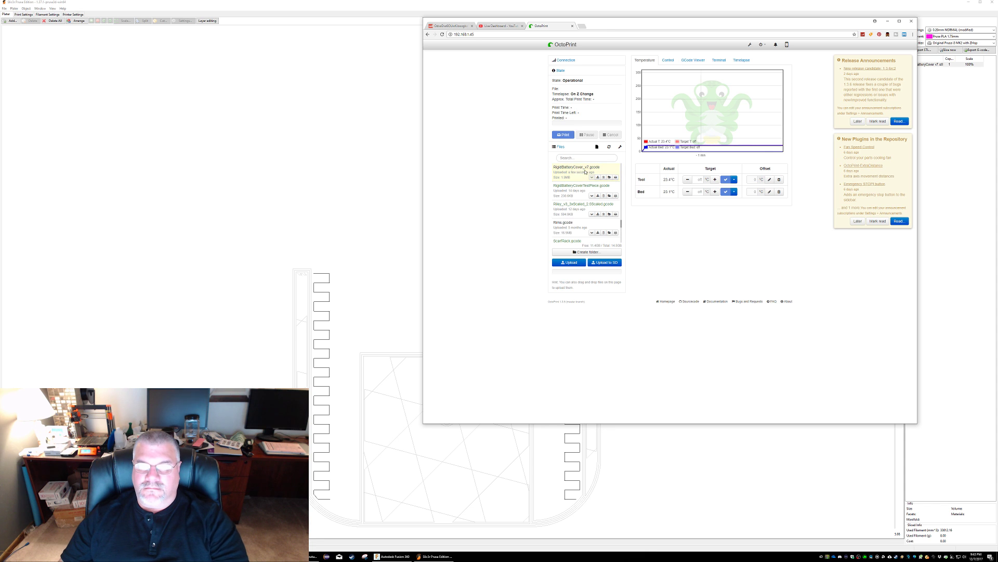
Step: Load RigidBatteryCover_v7.gcode and start printing it after checking its G-code preview and the temperature graph
left_click(598, 177)
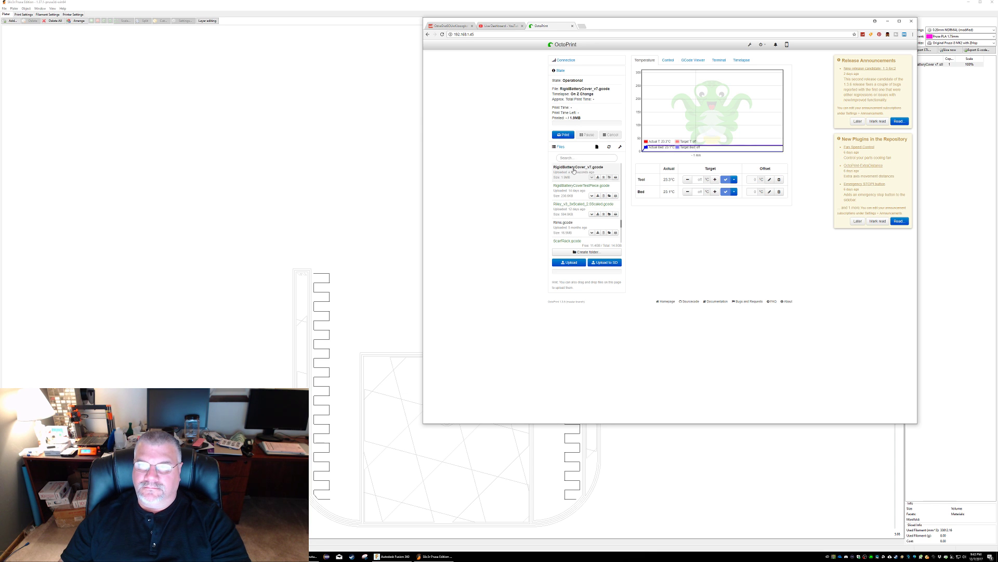
left_click(686, 59)
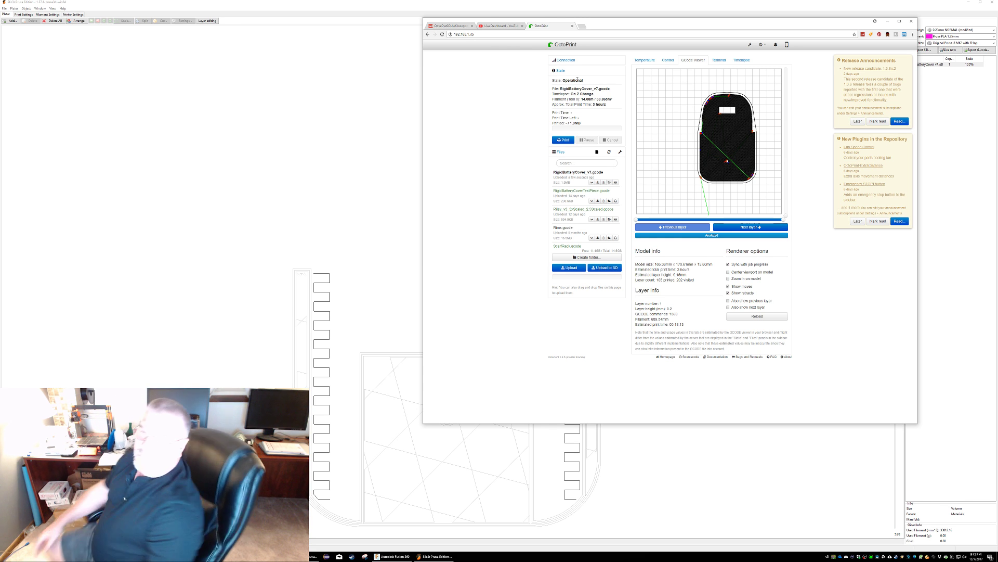
left_click(644, 59)
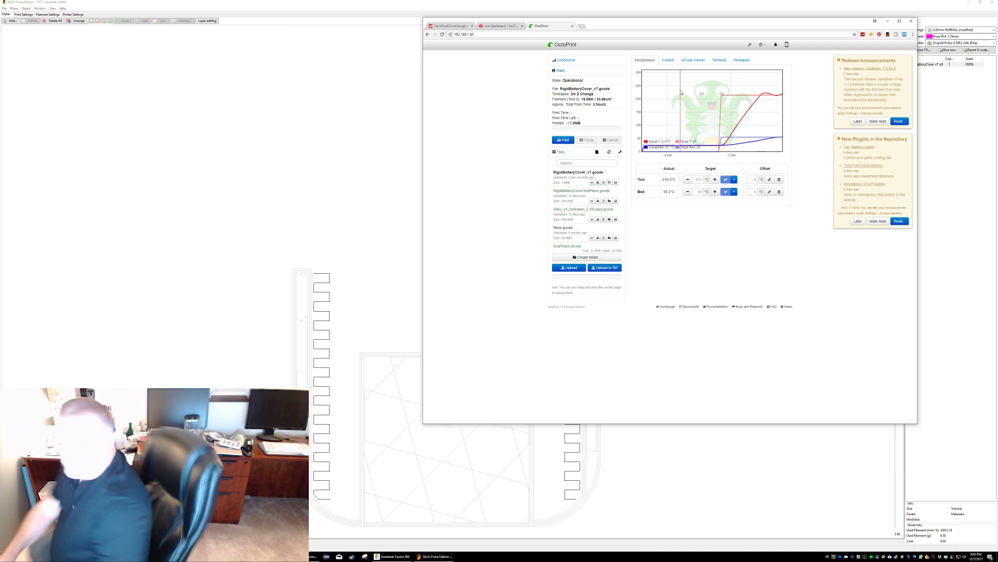
left_click(565, 140)
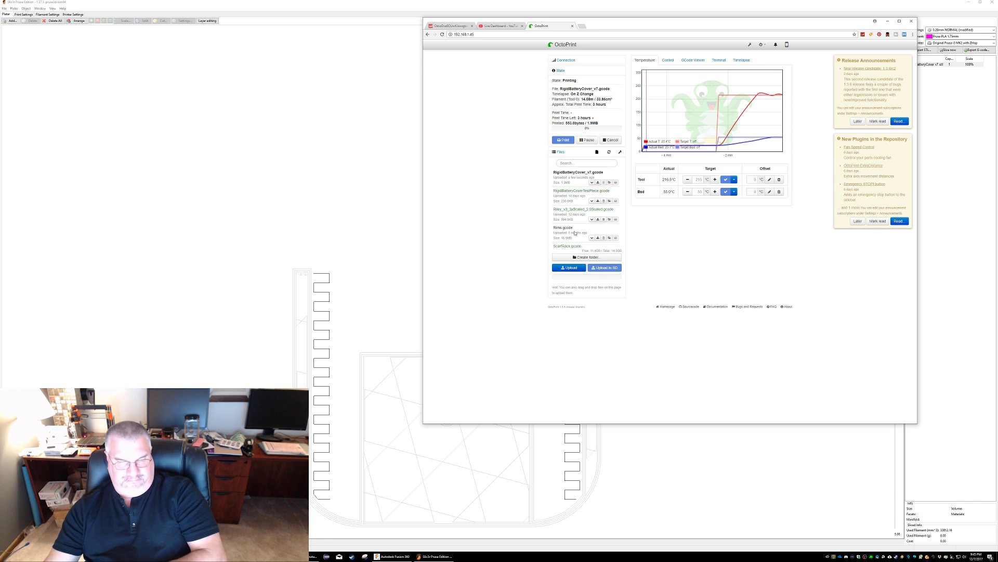
Step: Bring up the YouTube live chat window
left_click(315, 556)
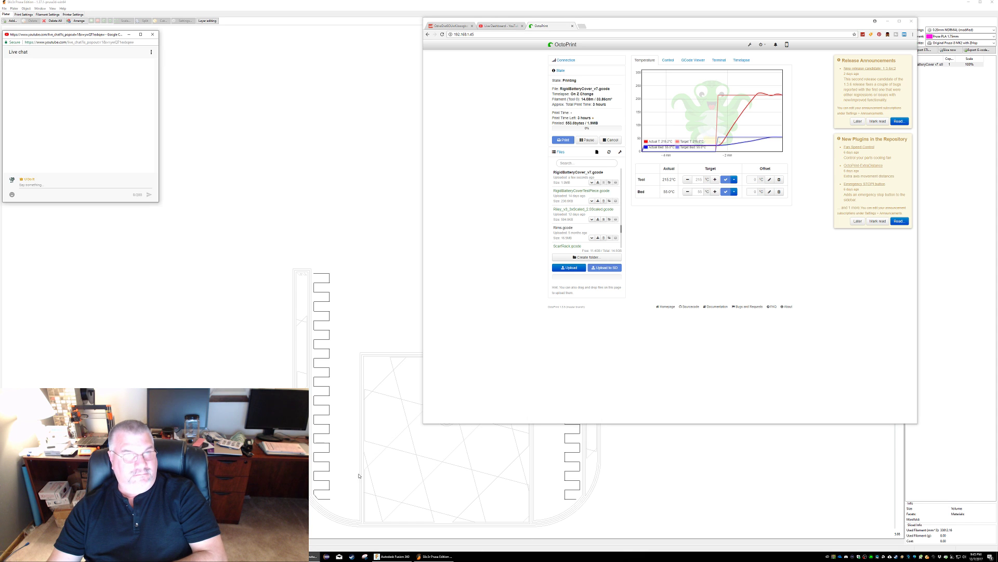